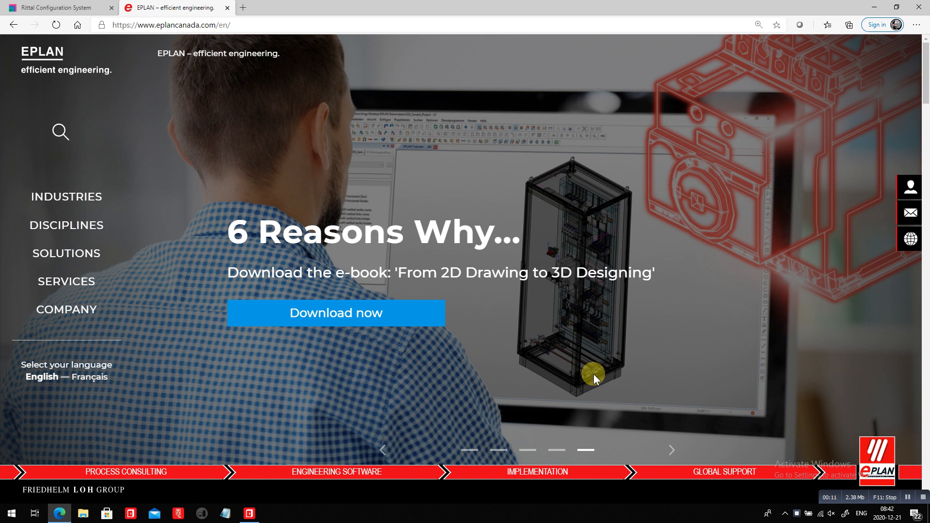
Step: Switch to EPLAN Pro Panel, view its video tutorials page and open the Cogineer Project Builder
{"action": "key", "text": "alt+Tab"}
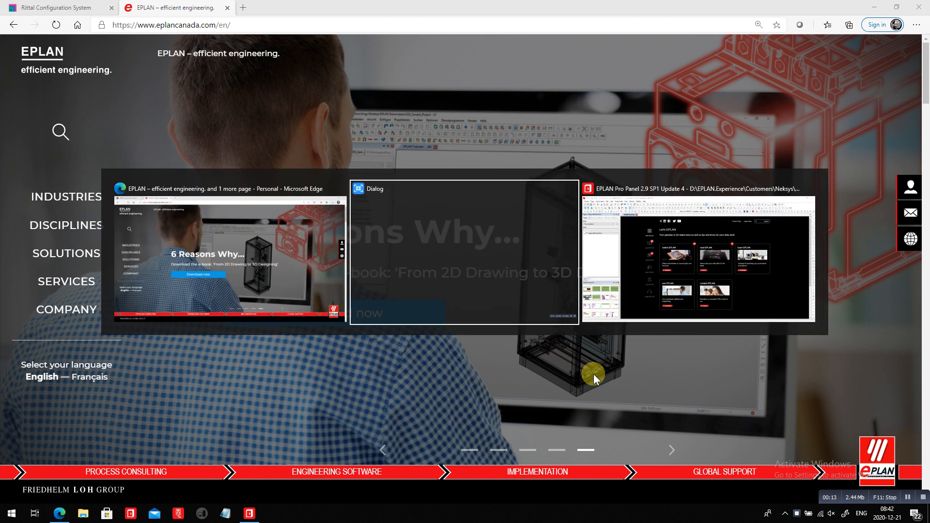
{"action": "key", "text": "alt+Tab"}
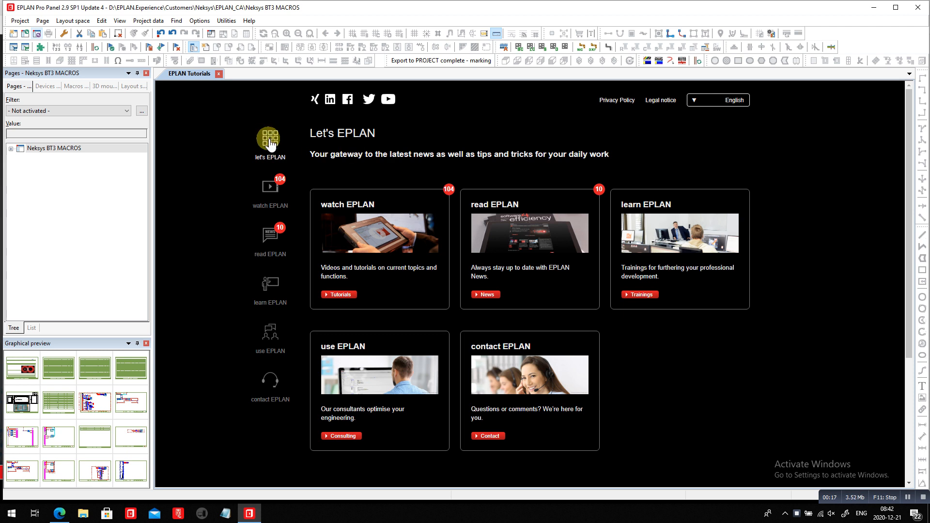
{"action": "left_click", "coordinate": [271, 189]}
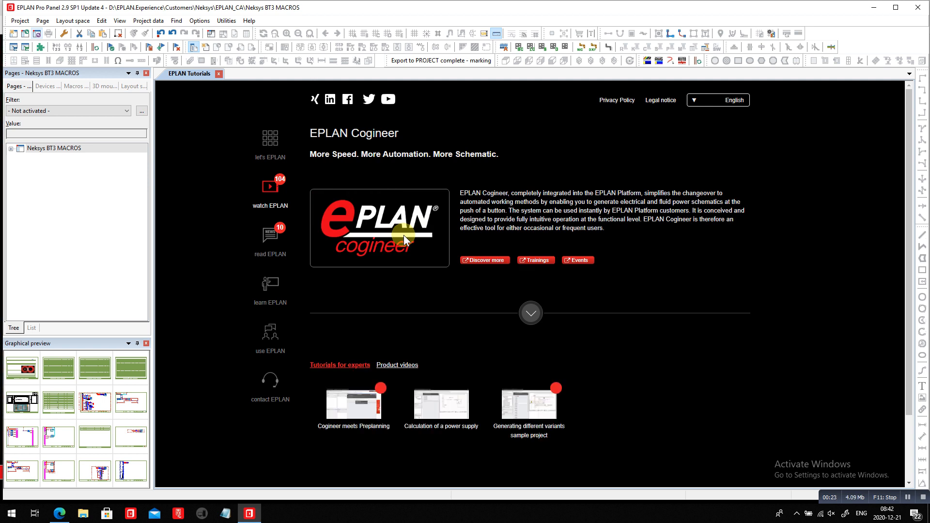
{"action": "left_click", "coordinate": [226, 20]}
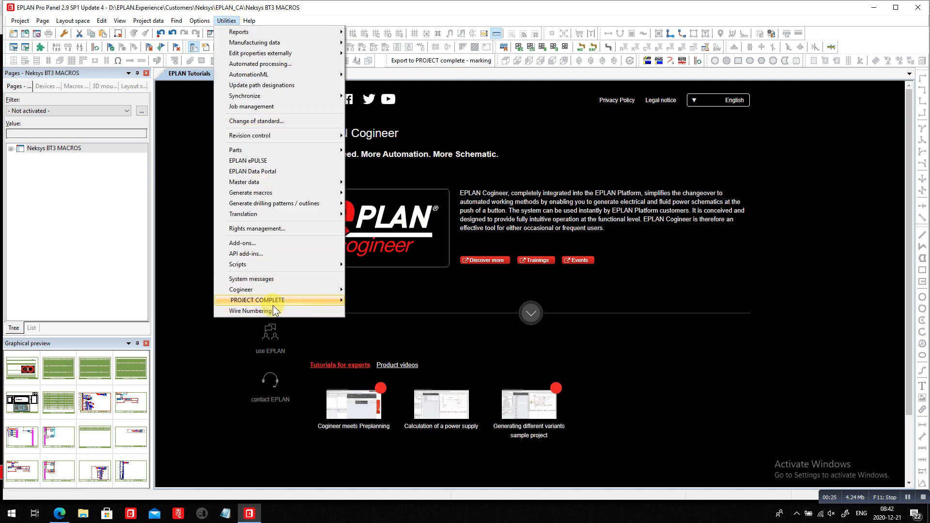
{"action": "mouse_move", "coordinate": [274, 290]}
{"action": "left_click", "coordinate": [390, 303]}
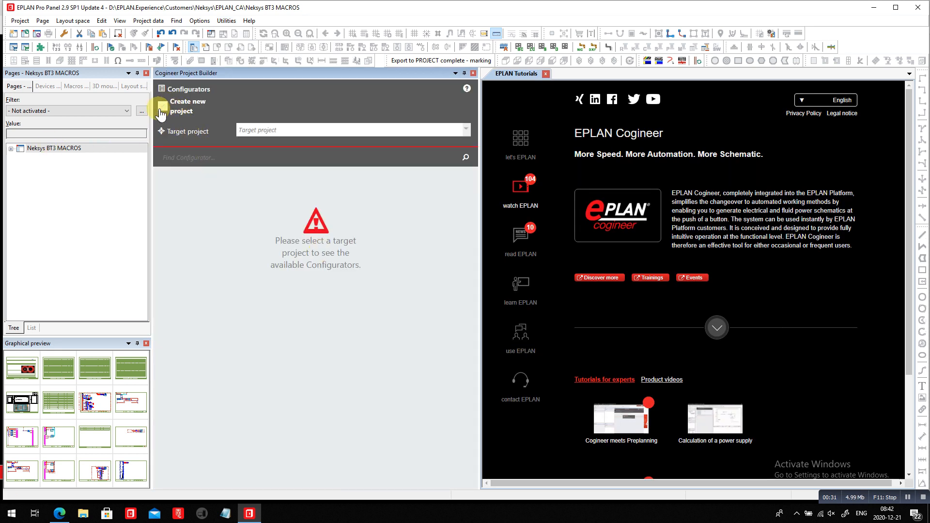
Step: Set the builder to create a new project named COGINEER BT3 PROJECT2021, using the NFPA_Bas008.zw9 template and the ePulse storage location
{"action": "left_click", "coordinate": [162, 107]}
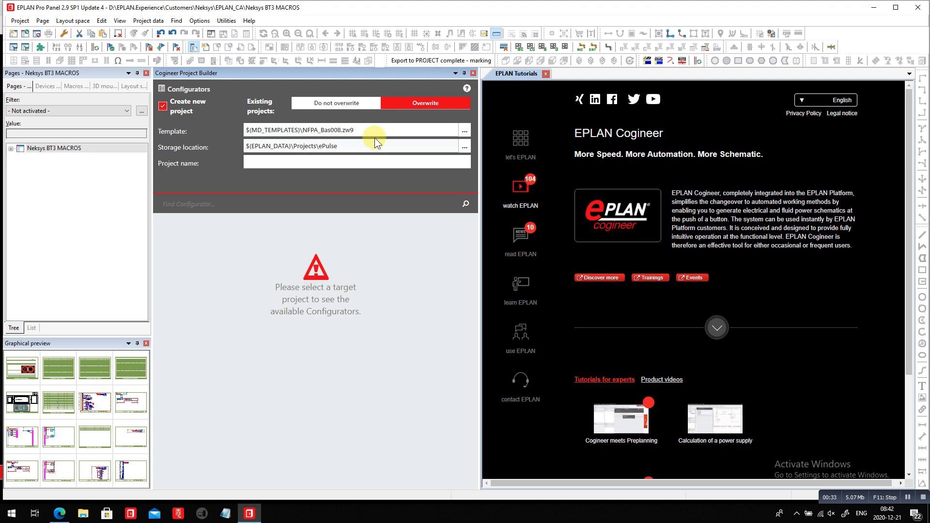
{"action": "left_click", "coordinate": [373, 131]}
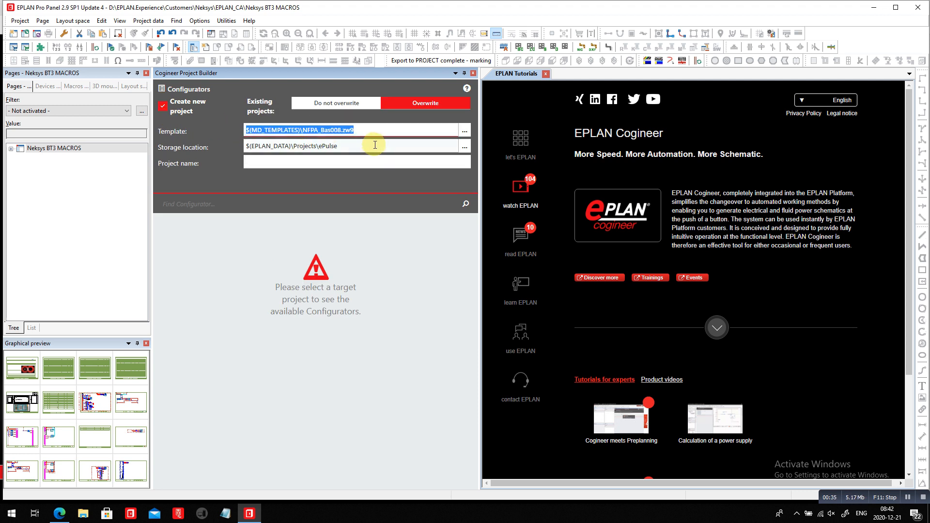
{"action": "left_click", "coordinate": [357, 164]}
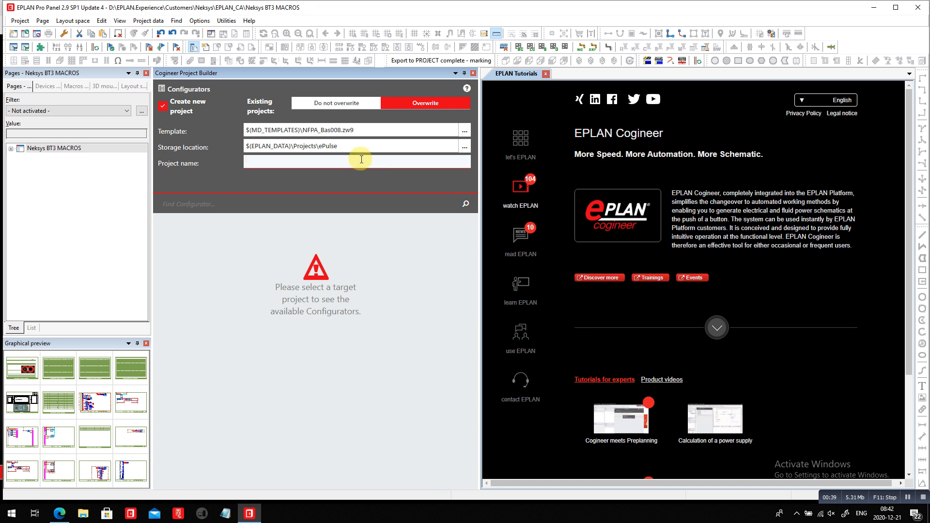
{"action": "type", "text": "cOG"}
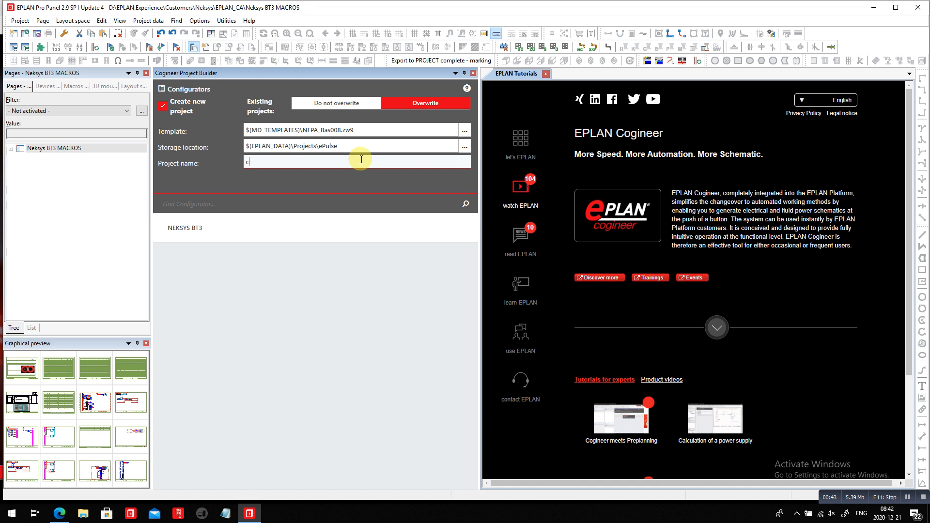
{"action": "key", "text": "BackSpace"}
{"action": "type", "text": "COGINEER BT3 PRO"}
{"action": "type", "text": "JECT1"}
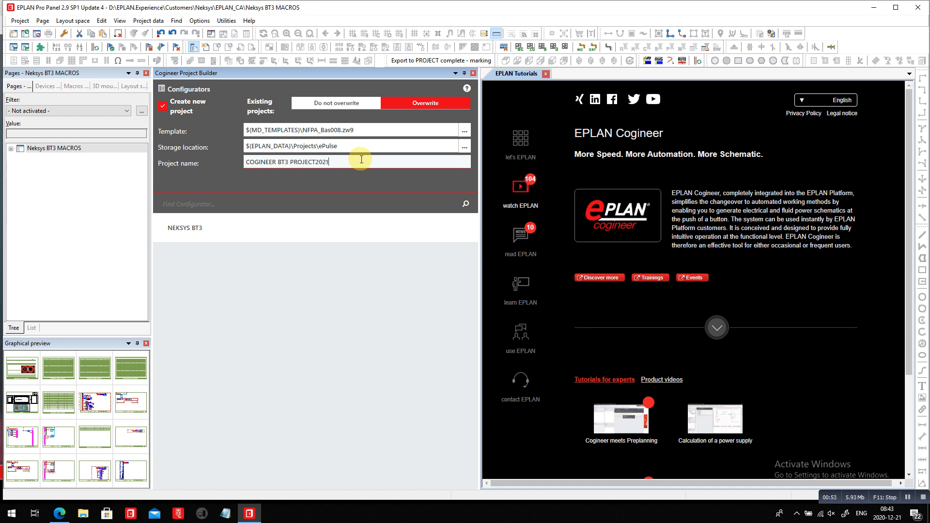
Step: Open the BTR entry of the NEKSYS BT3 configurator and set its voltage to 600VAC
{"action": "left_click", "coordinate": [196, 230]}
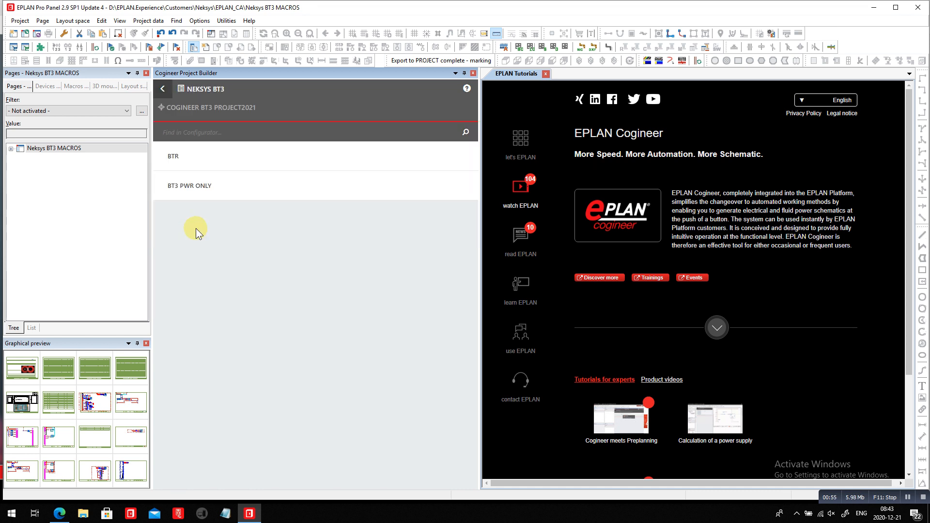
{"action": "left_click", "coordinate": [176, 156]}
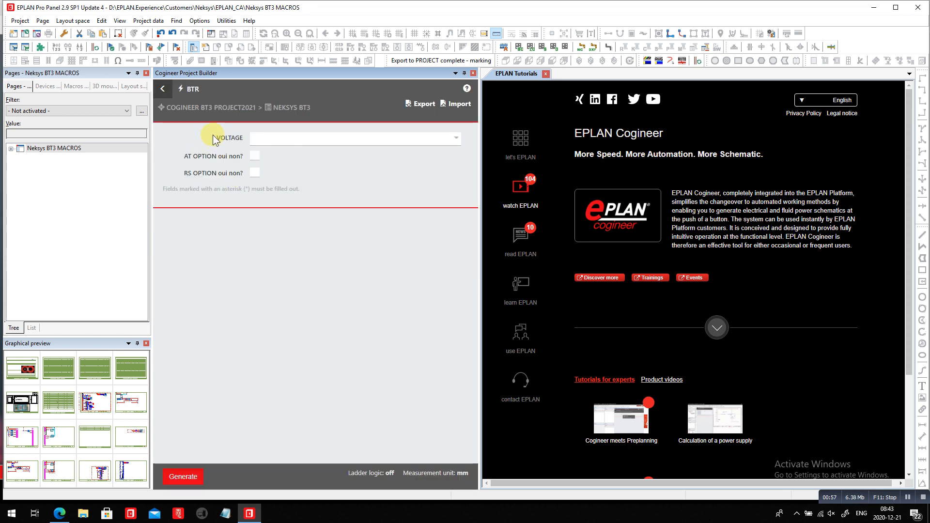
{"action": "left_click", "coordinate": [349, 139]}
{"action": "left_click", "coordinate": [261, 163]}
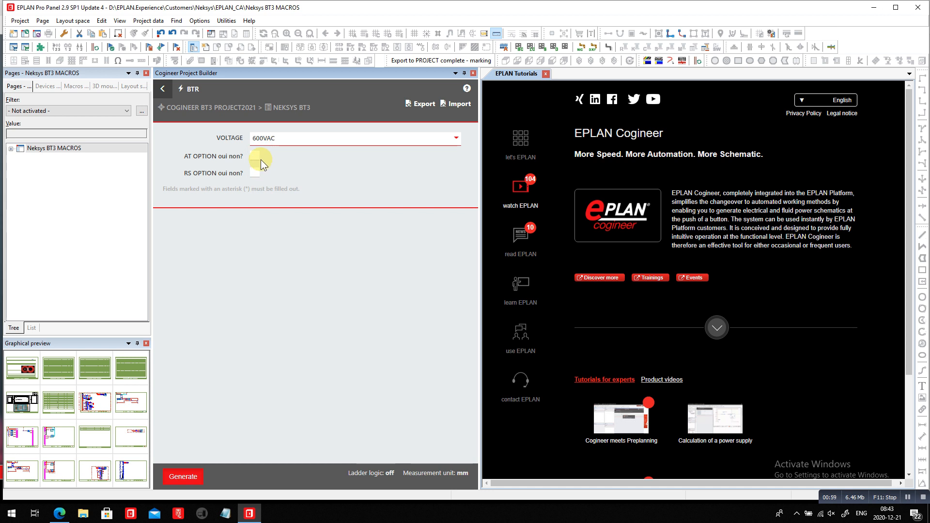
Step: Enable the AT option, leave the RS option disabled and generate the project documentation
{"action": "left_click", "coordinate": [255, 156]}
{"action": "left_click", "coordinate": [254, 173]}
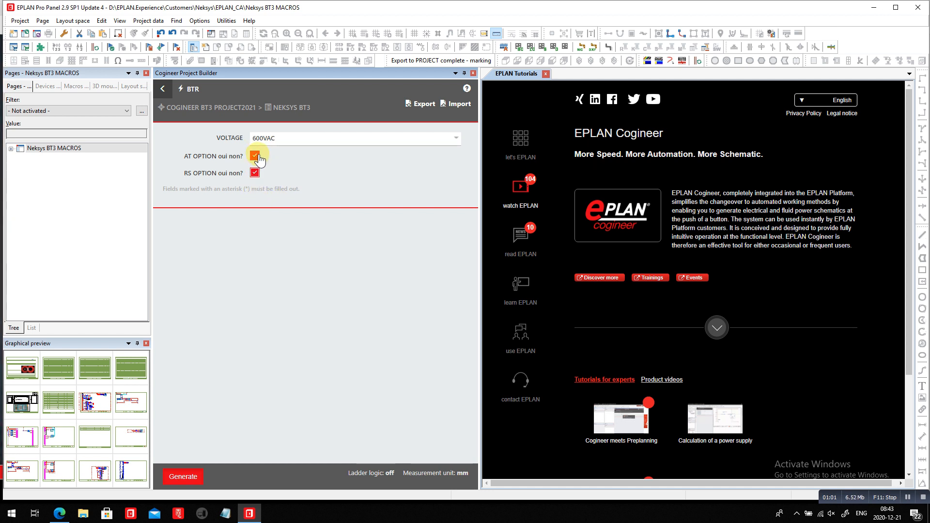
{"action": "left_click", "coordinate": [255, 156]}
{"action": "left_click", "coordinate": [255, 156]}
{"action": "left_click", "coordinate": [255, 172]}
{"action": "left_click", "coordinate": [186, 477]}
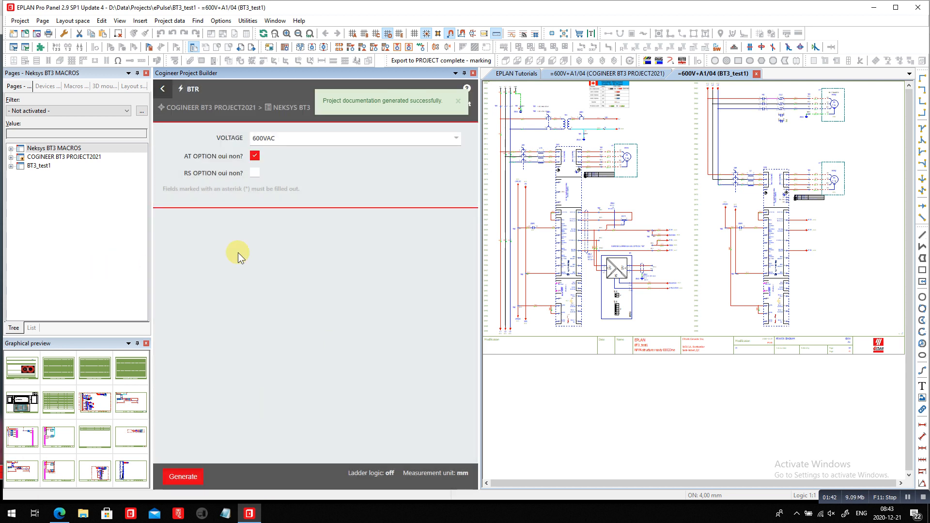
Step: Review the generated power and control diagram pages under 600V, A1 in COGINEER BT3 PROJECT2021
{"action": "double_click", "coordinate": [78, 158]}
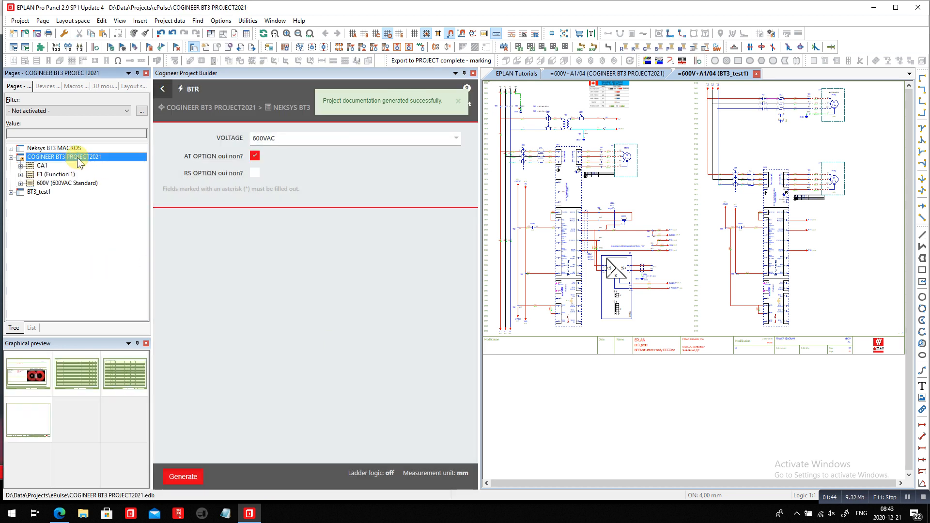
{"action": "double_click", "coordinate": [61, 183]}
{"action": "double_click", "coordinate": [49, 192]}
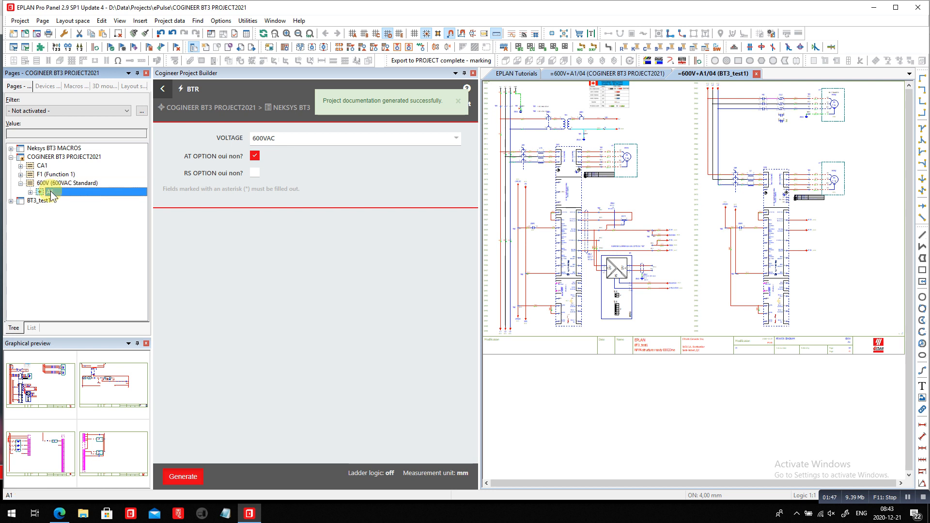
{"action": "double_click", "coordinate": [43, 387]}
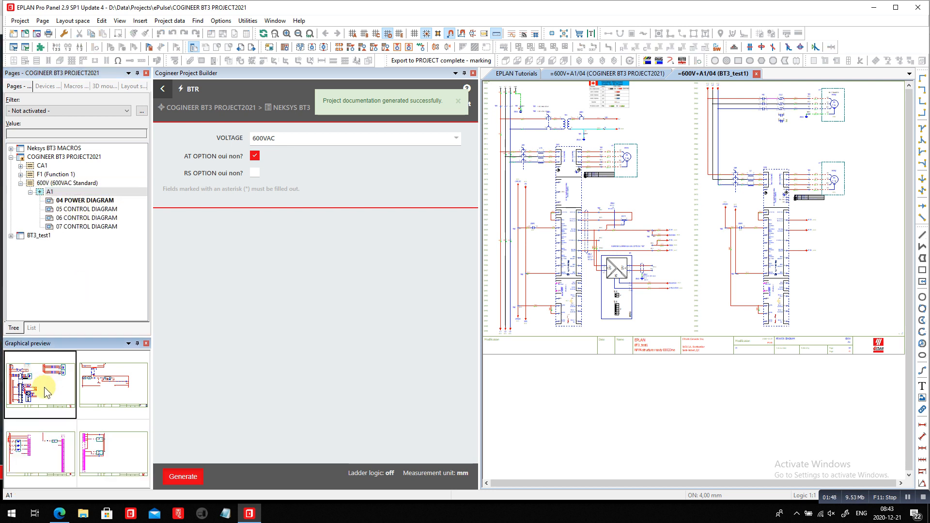
{"action": "left_click", "coordinate": [120, 387]}
{"action": "double_click", "coordinate": [66, 445]}
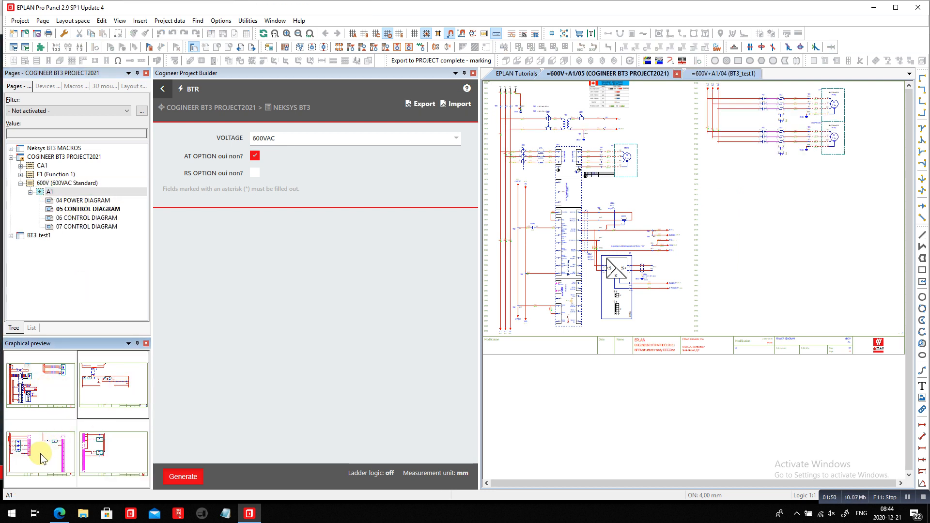
{"action": "double_click", "coordinate": [111, 454]}
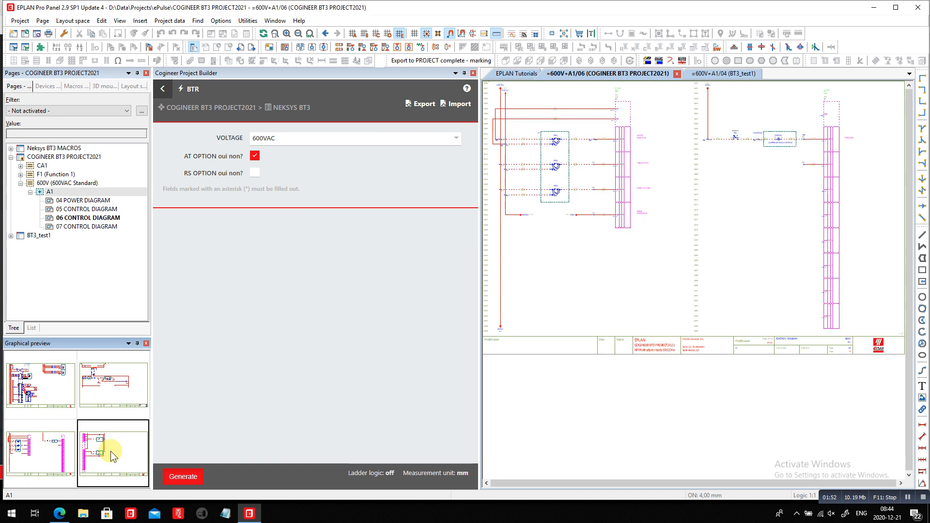
{"action": "left_click", "coordinate": [29, 391]}
{"action": "double_click", "coordinate": [29, 391]}
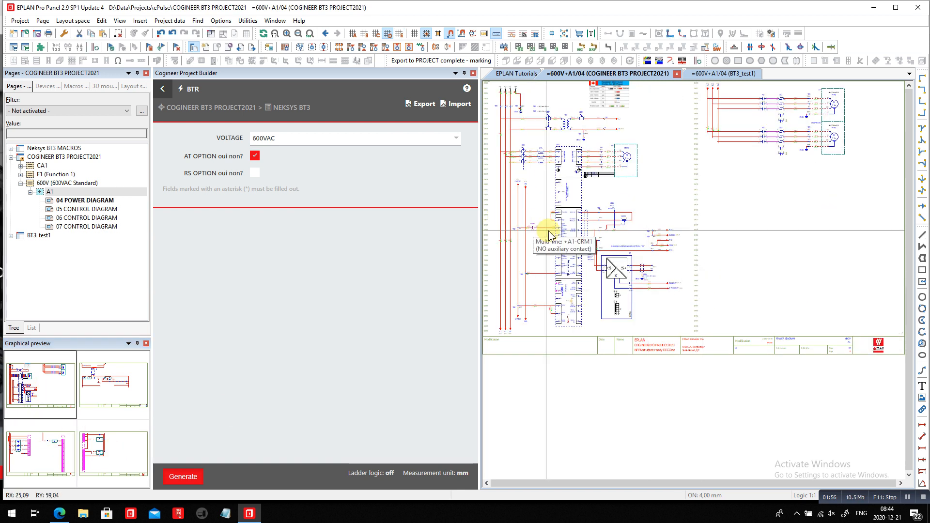
Step: Enable the RS option in the BTR configuration and close the Cogineer Project Builder
{"action": "left_click", "coordinate": [253, 174]}
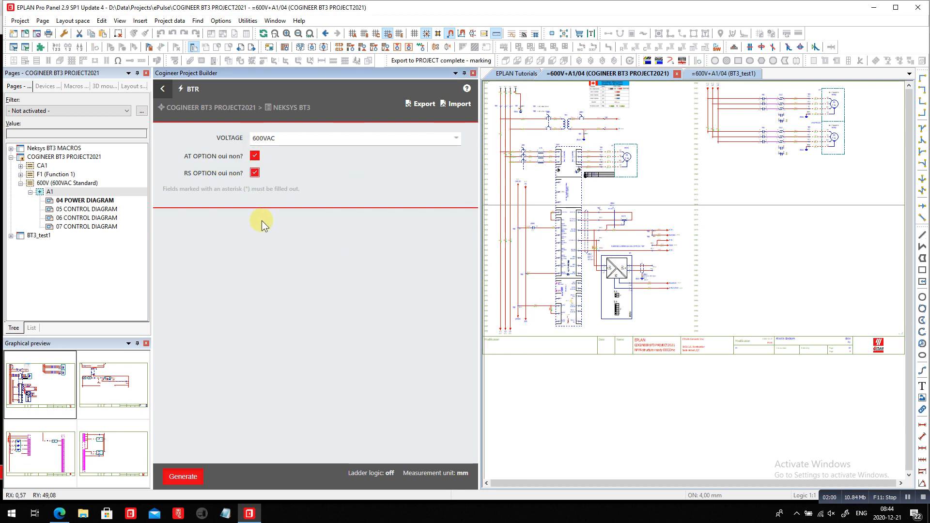
{"action": "left_click", "coordinate": [472, 73]}
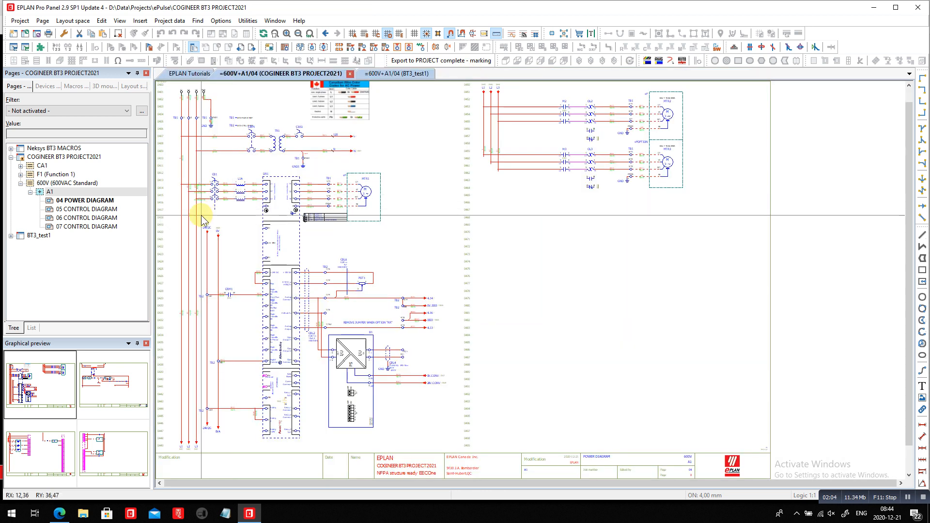
Step: Inspect the properties and assigned parts of circuit breaker CB1 on the power diagram page
{"action": "scroll", "coordinate": [202, 218], "scroll_direction": "up", "scroll_amount": 4}
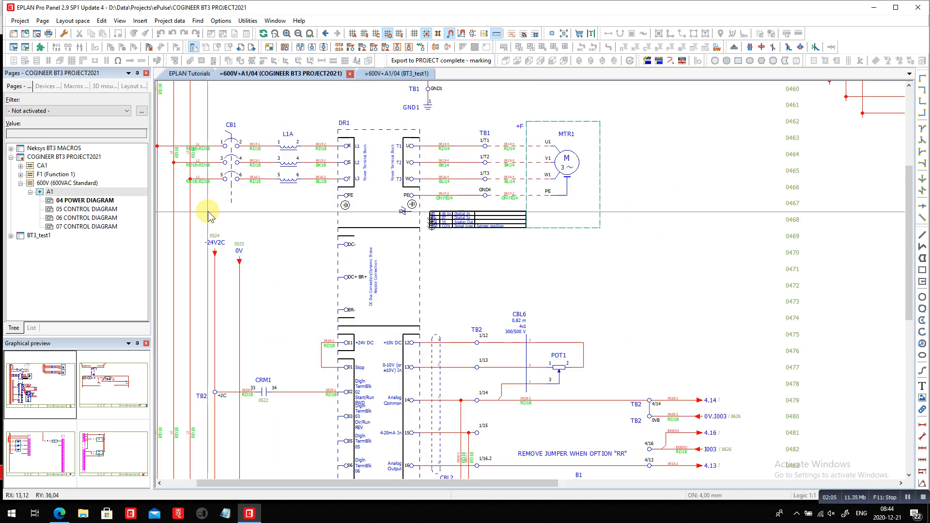
{"action": "double_click", "coordinate": [244, 155]}
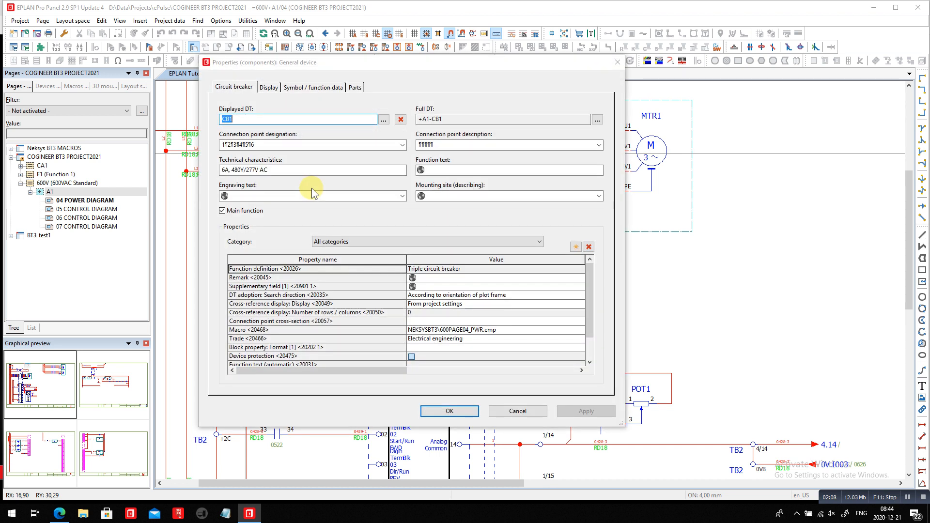
{"action": "left_click", "coordinate": [271, 119]}
{"action": "left_click", "coordinate": [356, 86]}
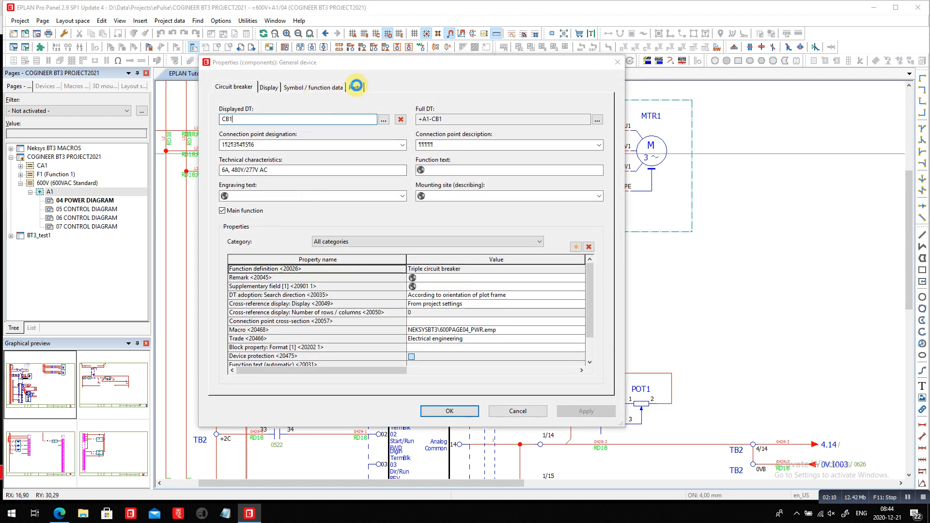
{"action": "left_click", "coordinate": [498, 415]}
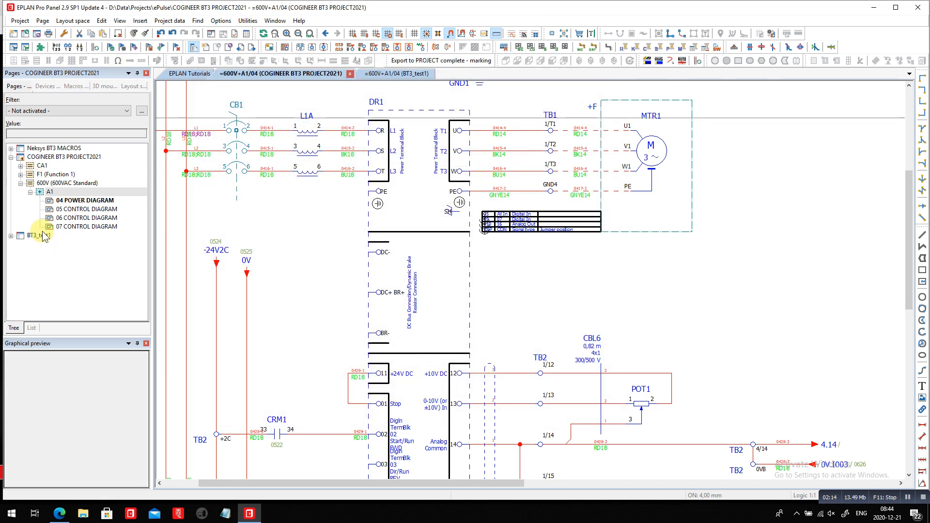
Step: Export the summarized parts list of COGINEER BT3 PROJECT2021 to an Excel file with Export / Labeling
{"action": "left_click", "coordinate": [63, 156]}
{"action": "left_click", "coordinate": [255, 22]}
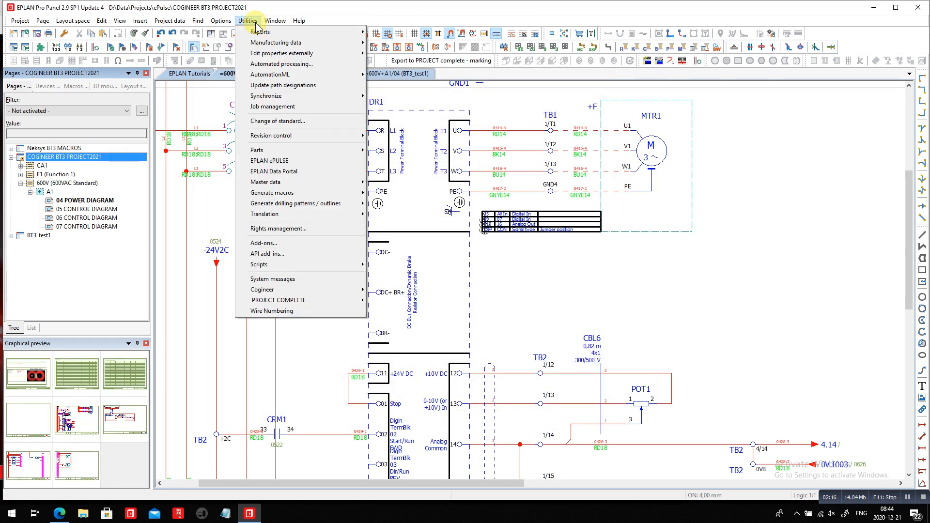
{"action": "mouse_move", "coordinate": [274, 43]}
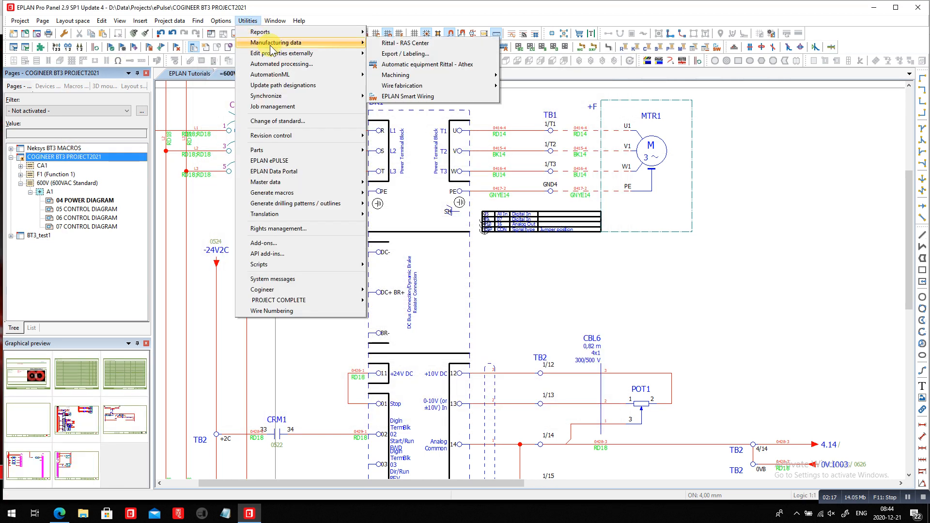
{"action": "left_click", "coordinate": [394, 56]}
{"action": "left_click", "coordinate": [492, 348]}
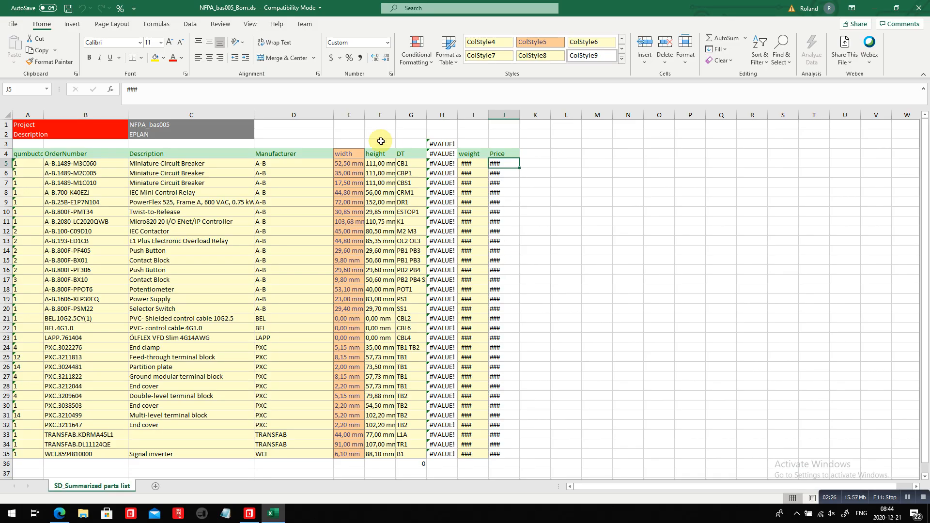
Step: Remove the "mm" unit from all values in the width and height columns (E and F) with Find and Replace
{"action": "left_click_drag", "start_coordinate": [352, 116], "coordinate": [380, 117]}
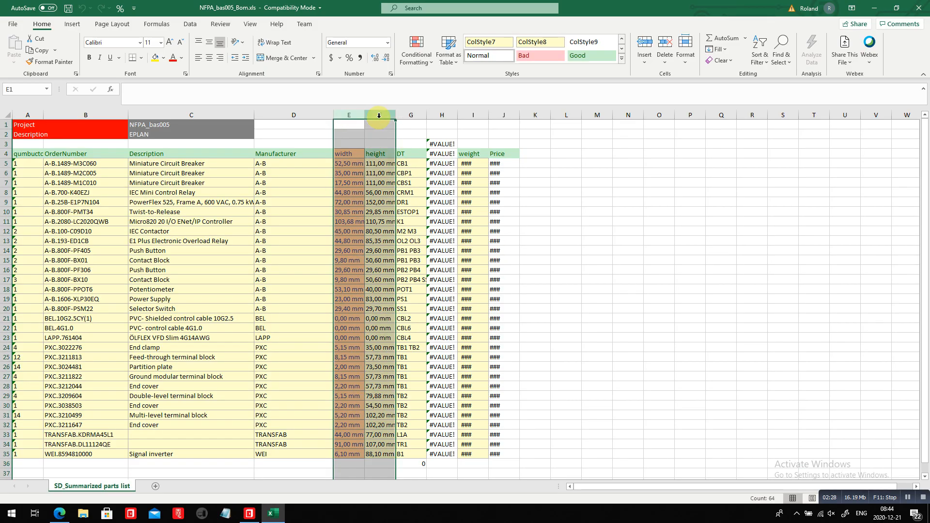
{"action": "right_click", "coordinate": [380, 119]}
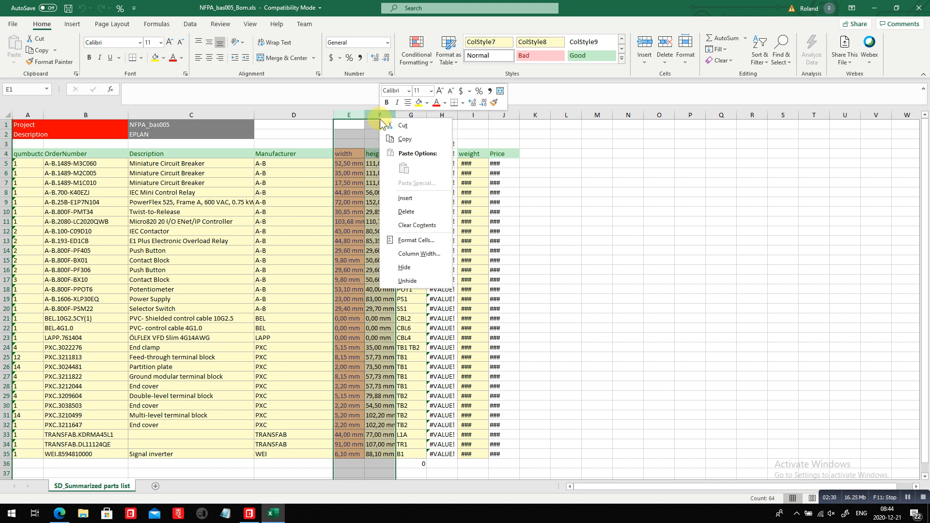
{"action": "key", "text": "Escape"}
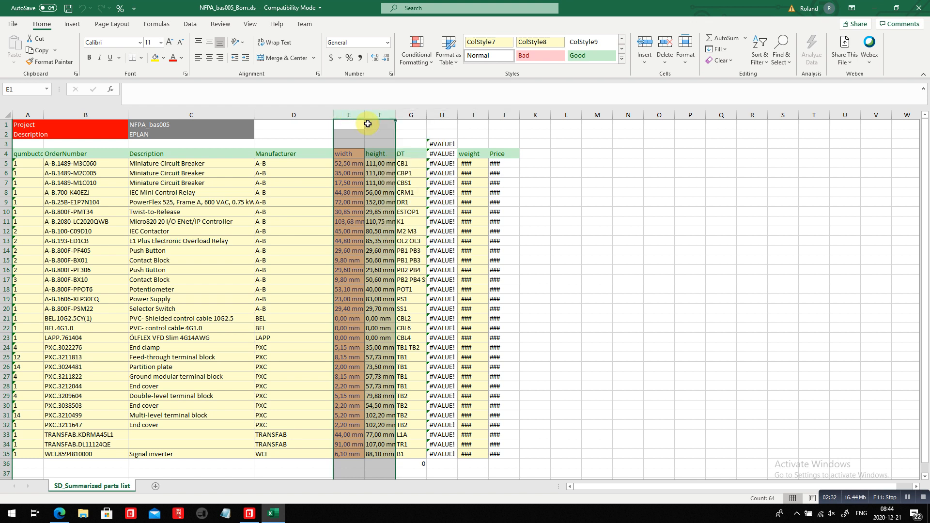
{"action": "key", "text": "ctrl+h"}
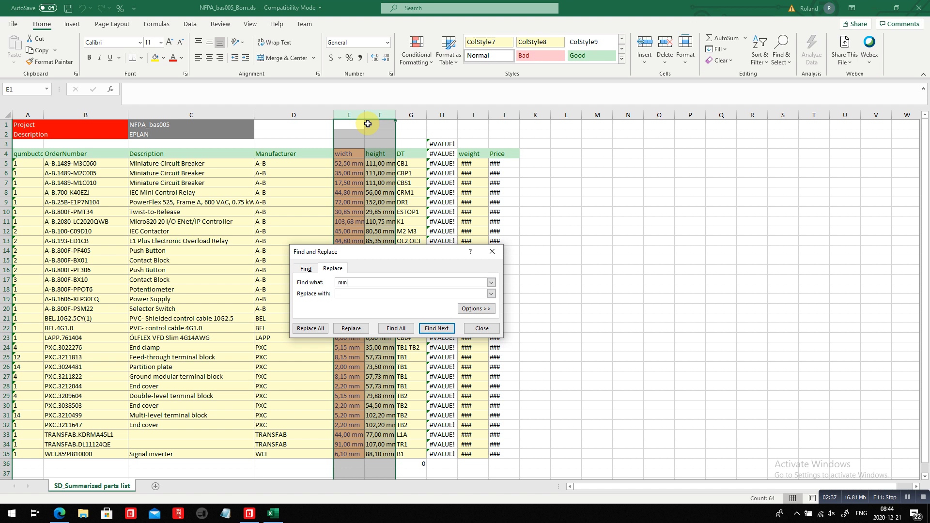
{"action": "left_click", "coordinate": [310, 328]}
{"action": "left_click", "coordinate": [469, 283]}
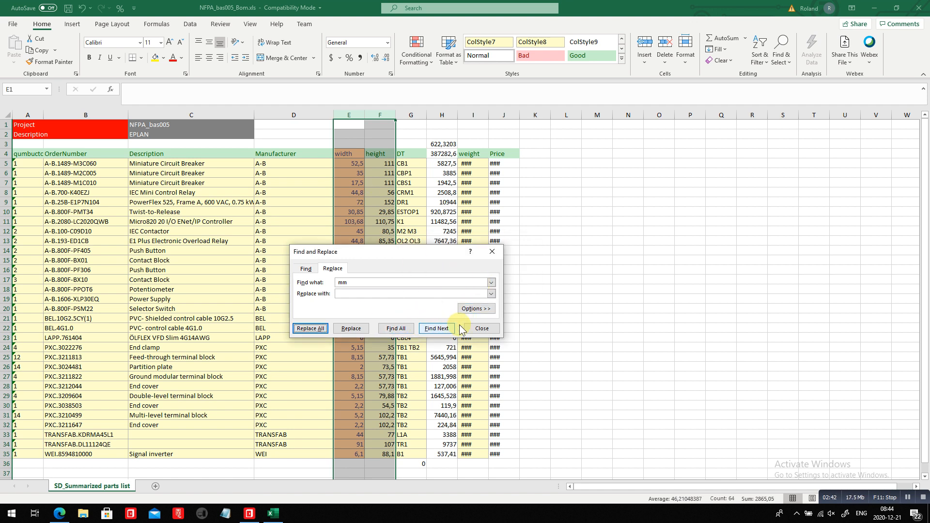
Step: Close Find and Replace and examine the formulas in H5, H4 and H3 that calculate the required panel space
{"action": "left_click", "coordinate": [481, 328]}
{"action": "left_click", "coordinate": [439, 165]}
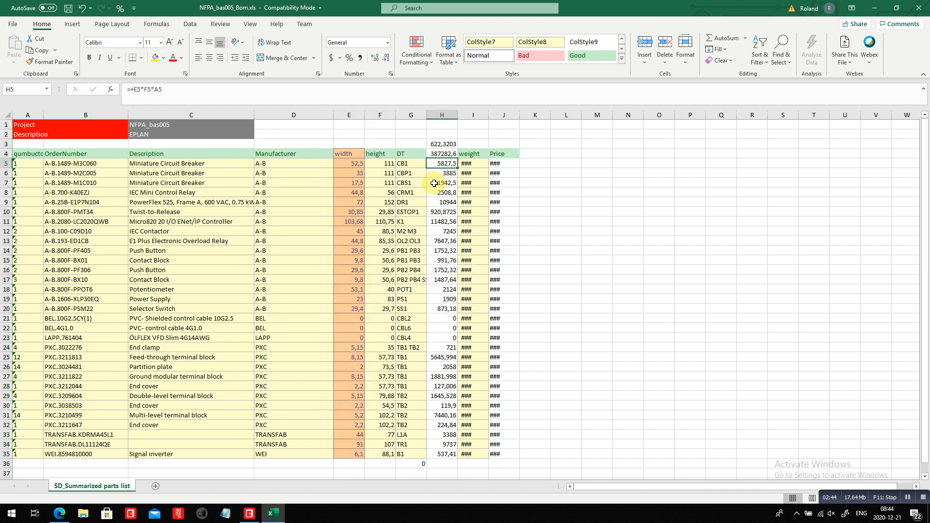
{"action": "left_click", "coordinate": [441, 153]}
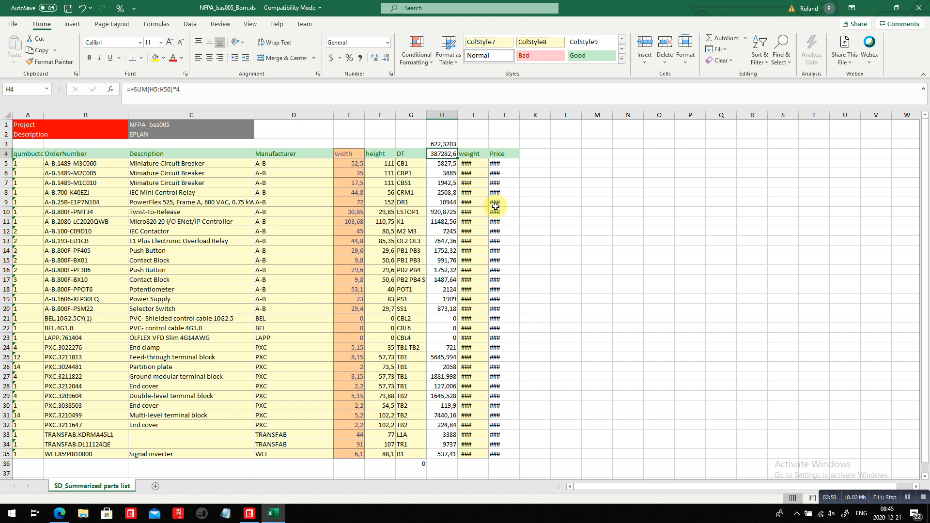
{"action": "left_click", "coordinate": [439, 144]}
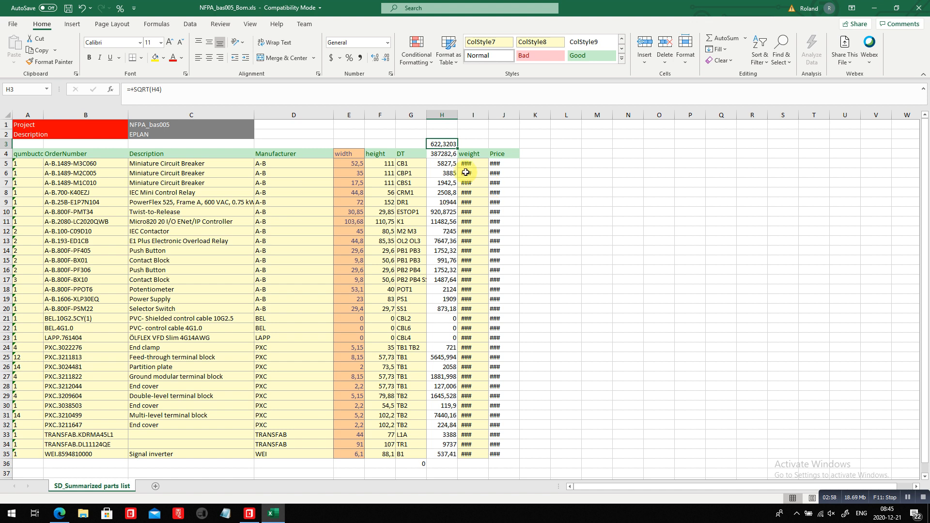
Step: Enter the formula +H3/25,4 in cell H2 to convert the side length in H3 to inches
{"action": "left_click", "coordinate": [447, 135]}
{"action": "type", "text": "+"}
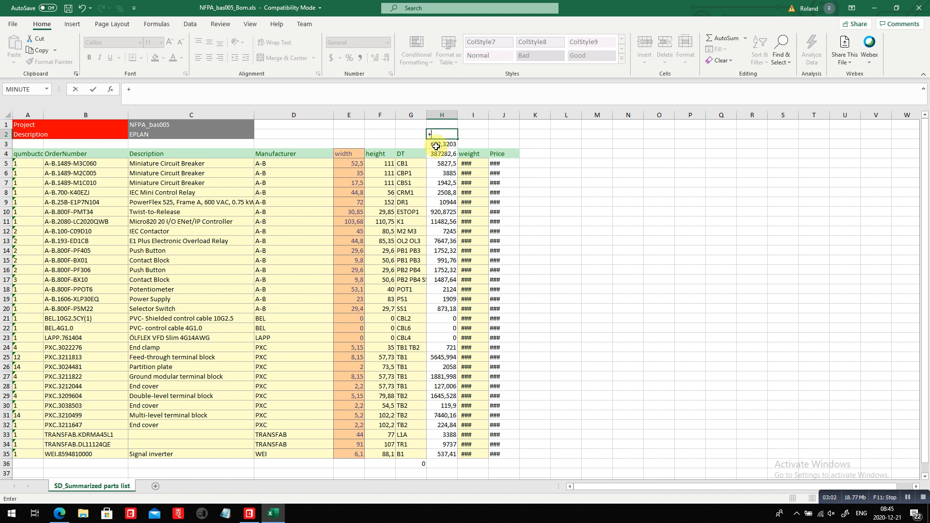
{"action": "left_click", "coordinate": [439, 144]}
{"action": "type", "text": "/25,"}
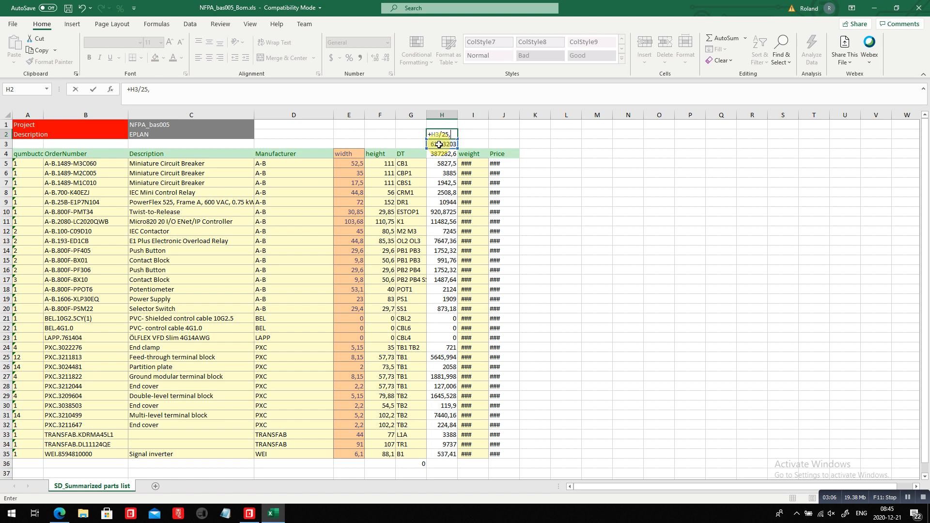
{"action": "type", "text": "4"}
{"action": "key", "text": "Return"}
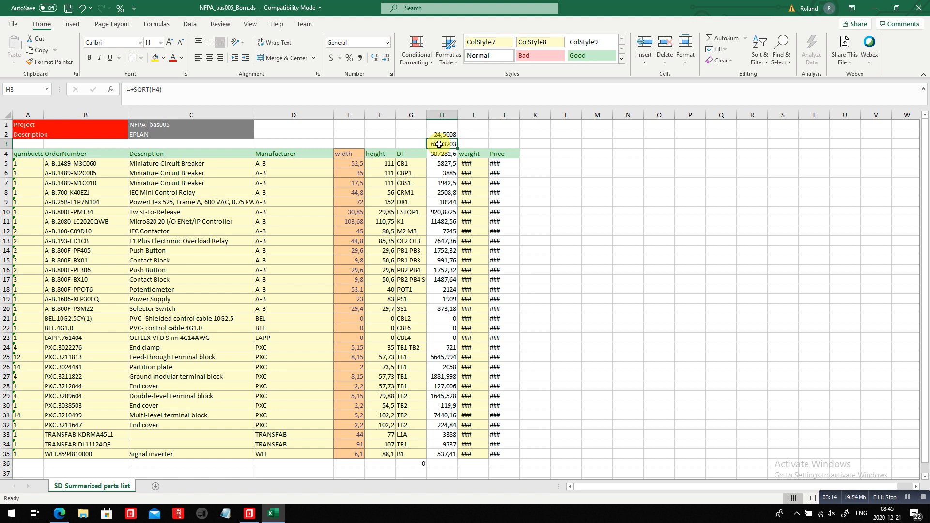
Step: Switch to the Rittal Configuration System in the browser and limit the enclosure types to AX and AX CP
{"action": "key", "text": "alt+Tab"}
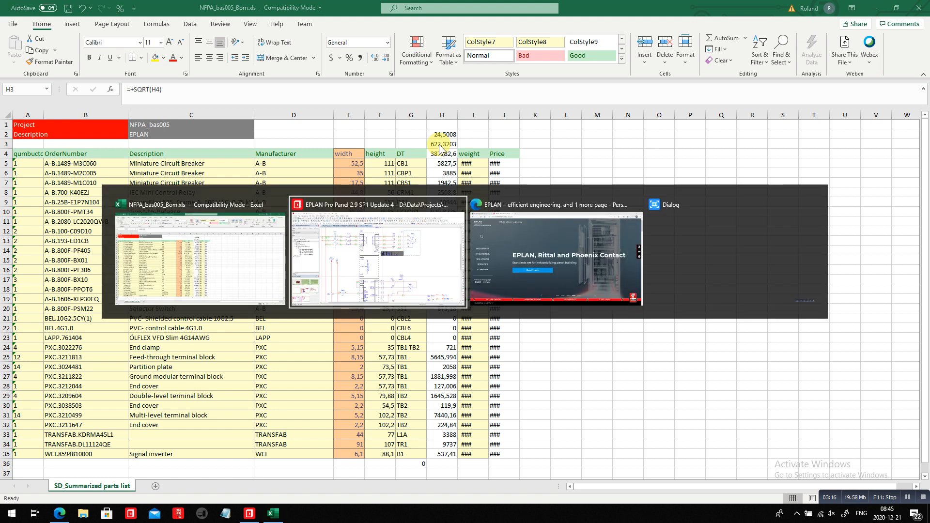
{"action": "key", "text": "alt+Tab"}
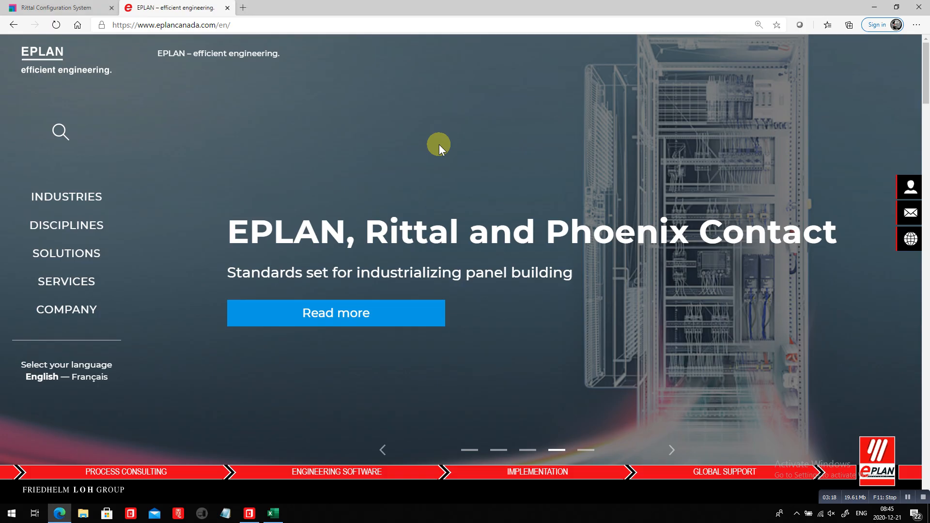
{"action": "left_click", "coordinate": [59, 8]}
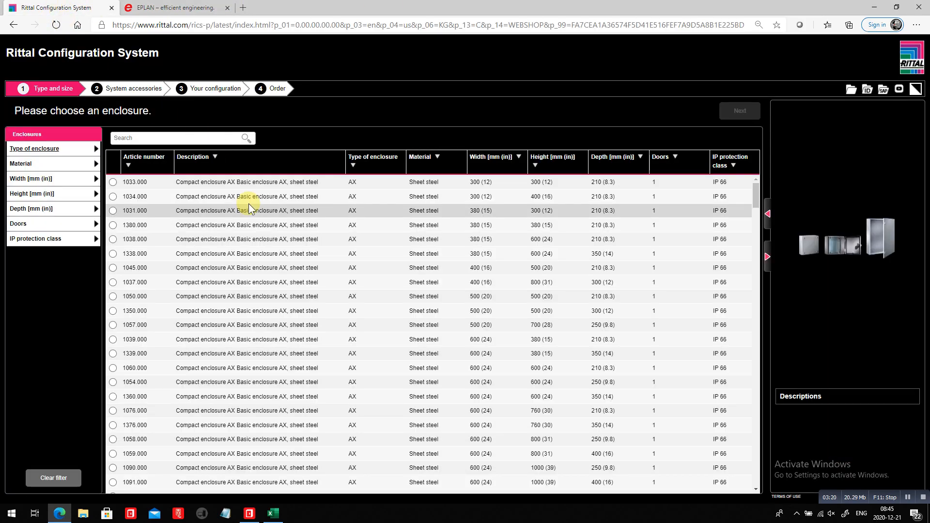
{"action": "left_click", "coordinate": [96, 150]}
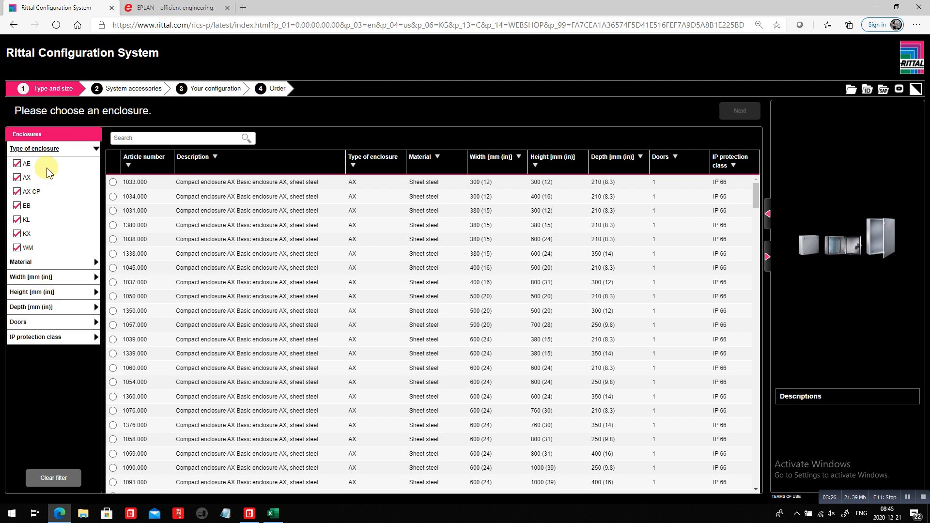
{"action": "left_click", "coordinate": [17, 206]}
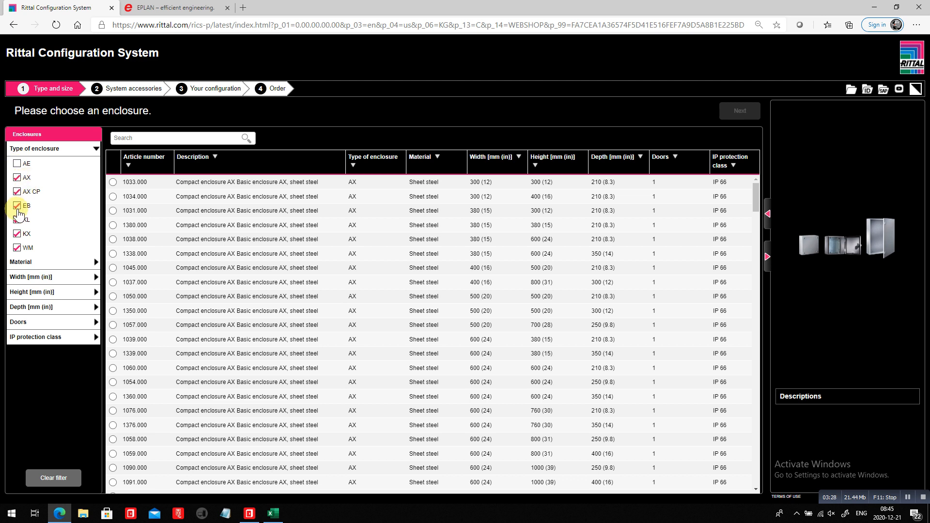
{"action": "left_click", "coordinate": [18, 249]}
{"action": "left_click", "coordinate": [17, 222]}
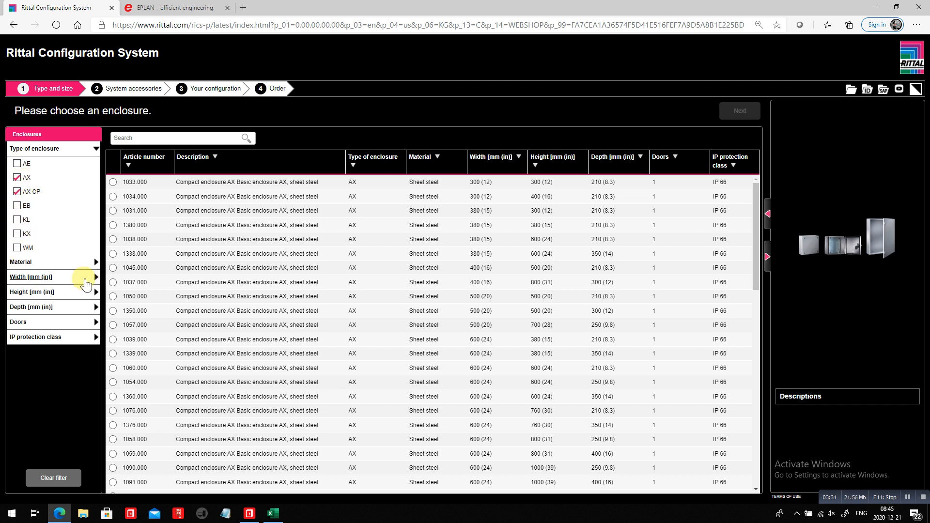
Step: Filter the enclosures by widths of 600 (24) and 760 (30) mm
{"action": "left_click", "coordinate": [45, 277]}
{"action": "scroll", "coordinate": [53, 300], "scroll_direction": "down", "scroll_amount": 2}
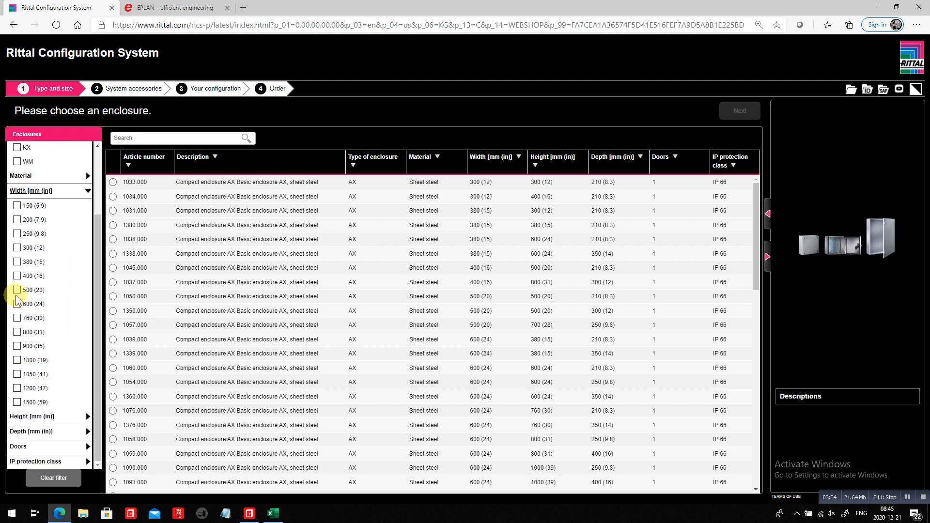
{"action": "left_click", "coordinate": [17, 304]}
{"action": "left_click", "coordinate": [17, 318]}
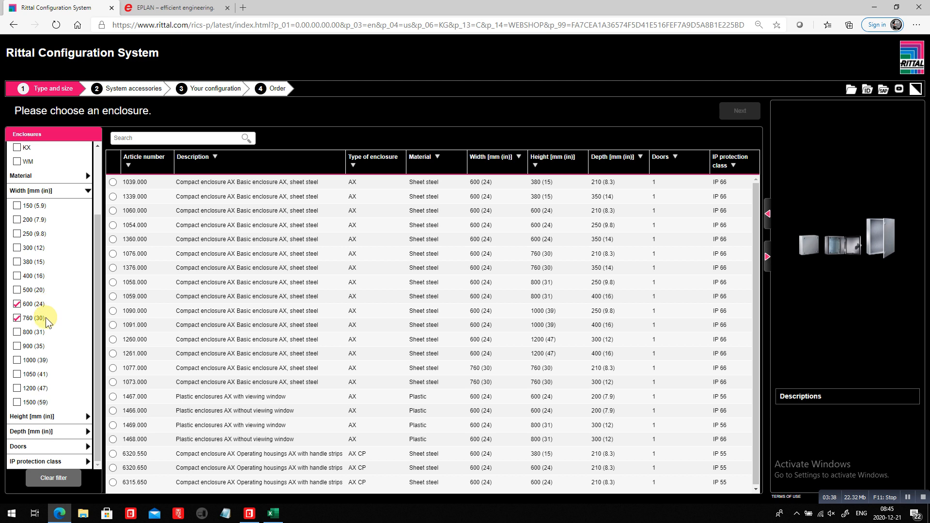
Step: Filter the enclosures by heights of 600 (24), 700 (28) and 760 (30) mm
{"action": "left_click", "coordinate": [42, 418]}
{"action": "scroll", "coordinate": [41, 402], "scroll_direction": "down", "scroll_amount": 5}
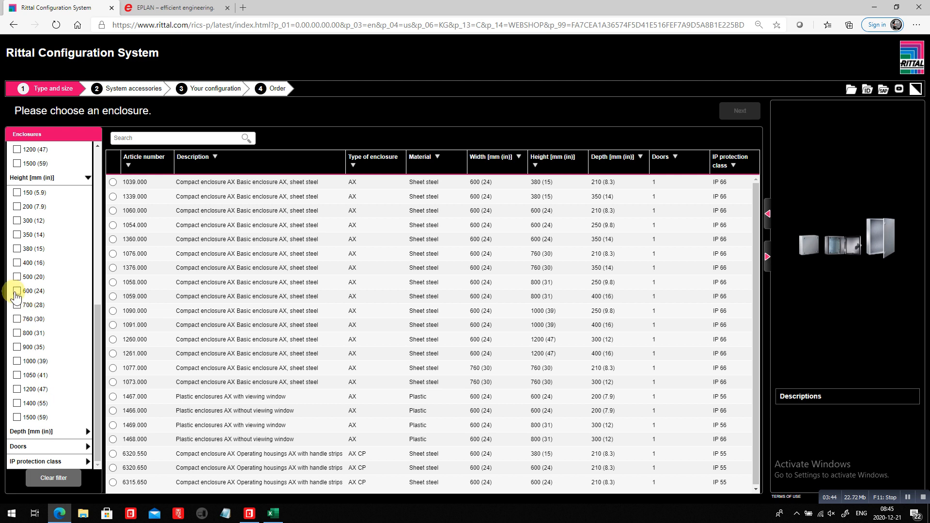
{"action": "left_click", "coordinate": [16, 291]}
{"action": "left_click", "coordinate": [17, 305]}
{"action": "left_click", "coordinate": [18, 319]}
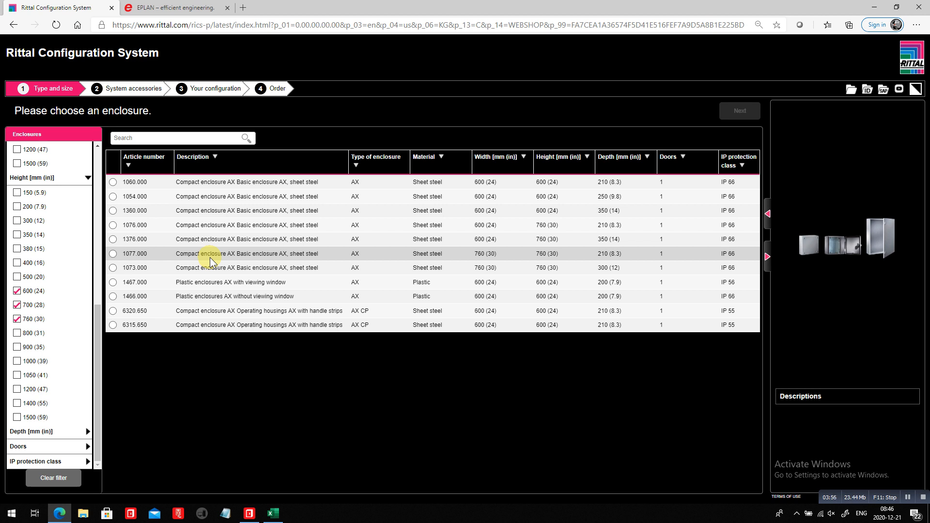
Step: Switch to EPLAN Pro Panel and open layout space 1 of COGINEER BT3 PROJECT2021
{"action": "key", "text": "alt+Tab"}
{"action": "key", "text": "alt+Tab"}
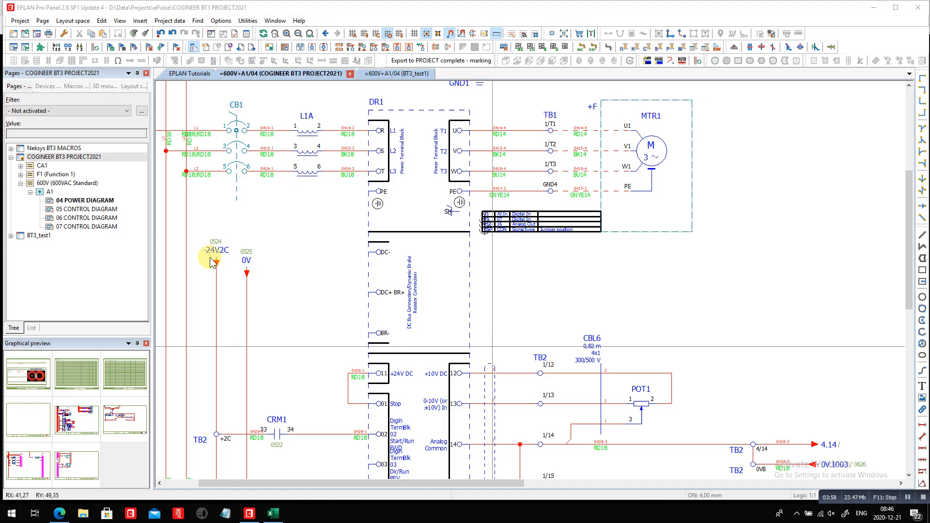
{"action": "left_click", "coordinate": [130, 87]}
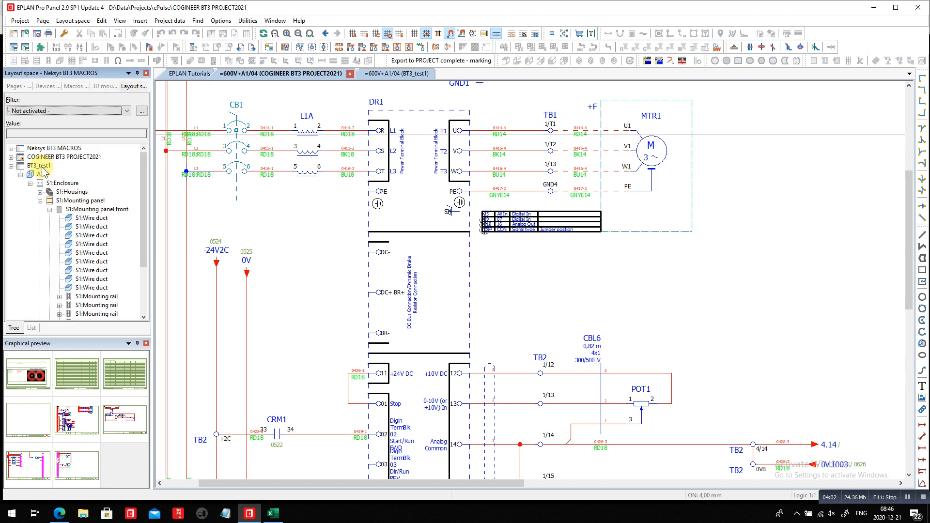
{"action": "left_click", "coordinate": [61, 158]}
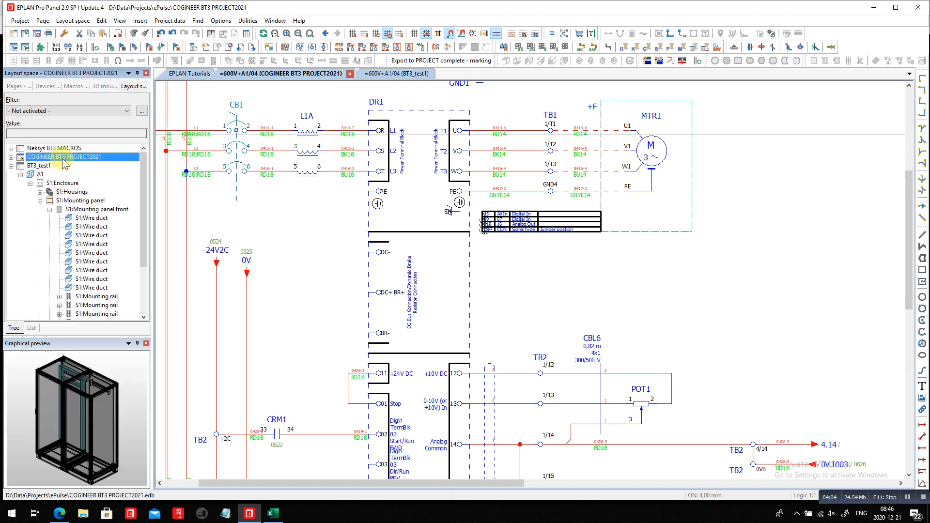
{"action": "left_click", "coordinate": [34, 165]}
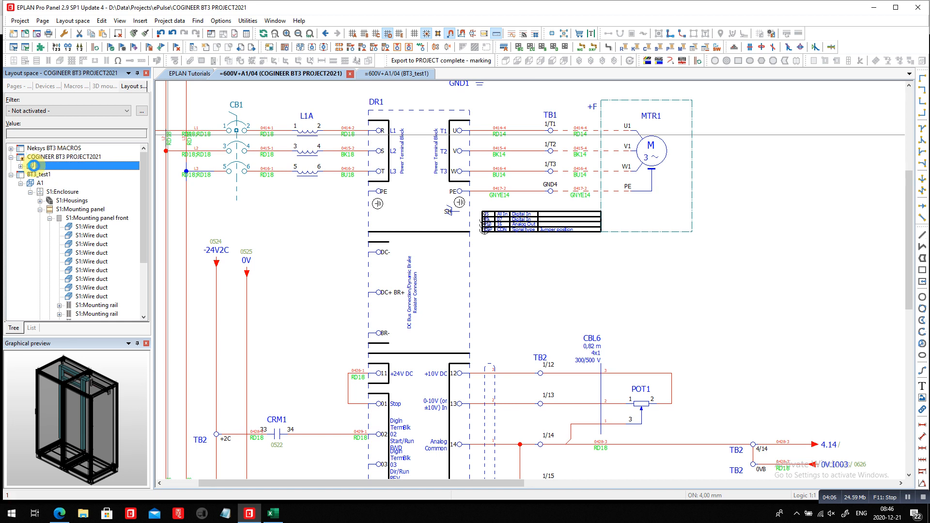
{"action": "double_click", "coordinate": [33, 166]}
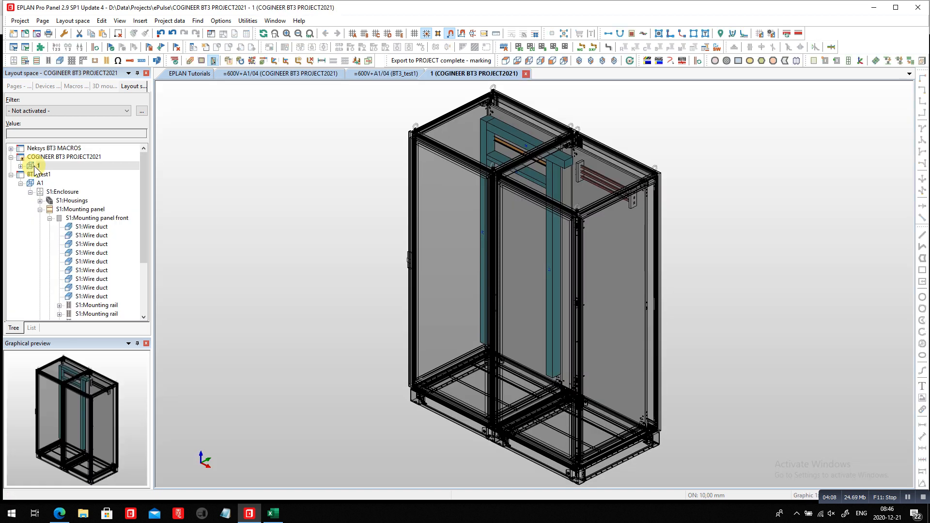
Step: In the layout space's properties, change its name to A1 and enter the description MAIN PANEL
{"action": "right_click", "coordinate": [34, 165]}
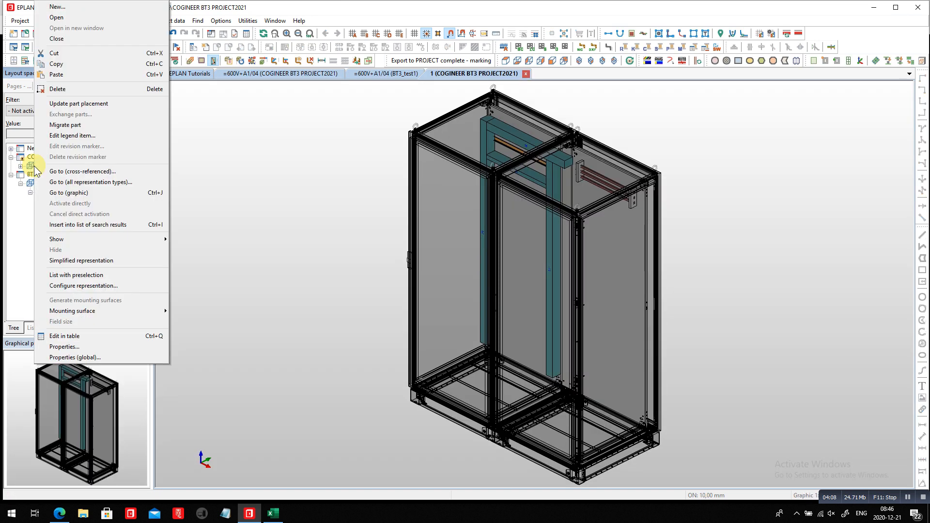
{"action": "left_click", "coordinate": [104, 347]}
{"action": "left_click_drag", "start_coordinate": [238, 119], "coordinate": [201, 118]}
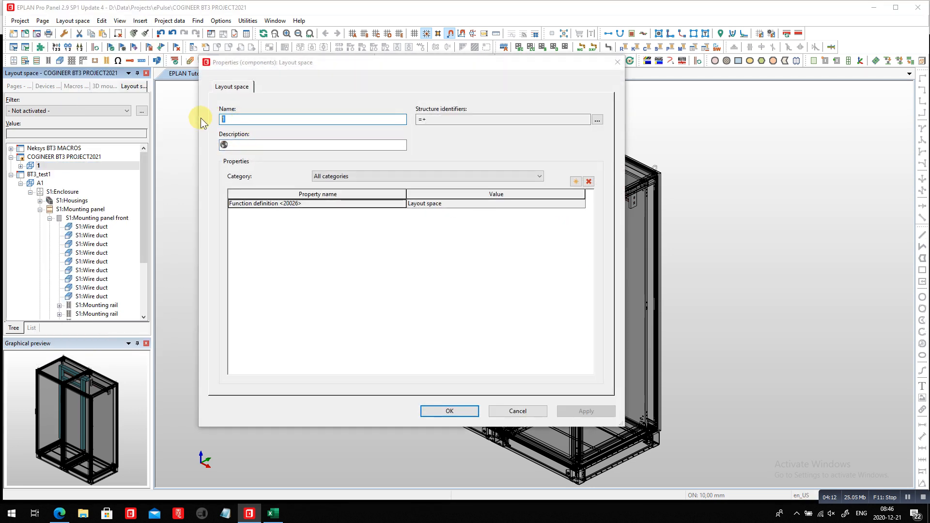
{"action": "key", "text": "Delete"}
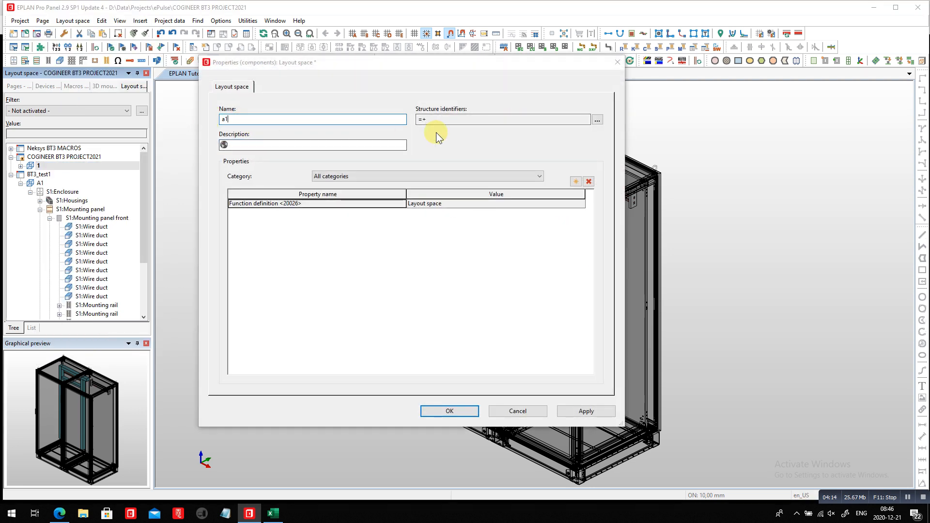
{"action": "type", "text": "a1"}
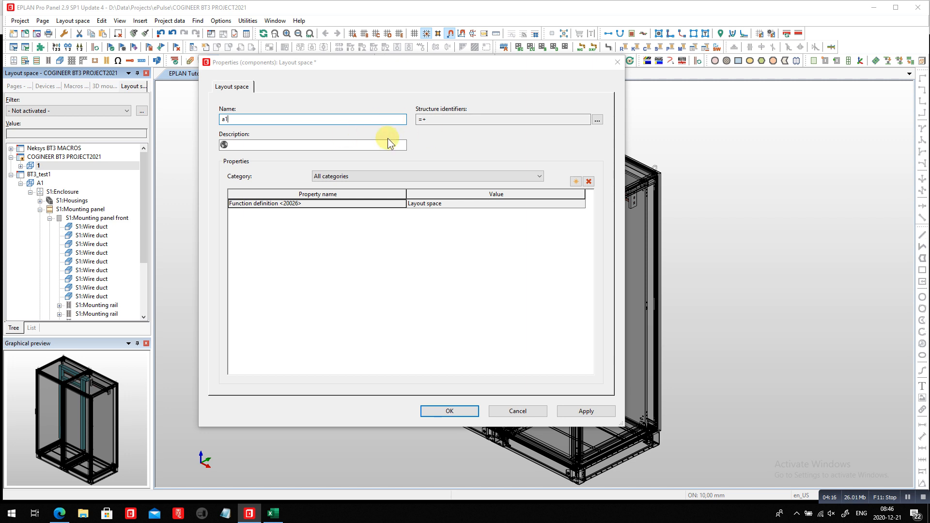
{"action": "key", "text": "BackSpace"}
{"action": "key", "text": "BackSpace"}
{"action": "type", "text": "A1"}
{"action": "left_click", "coordinate": [331, 146]}
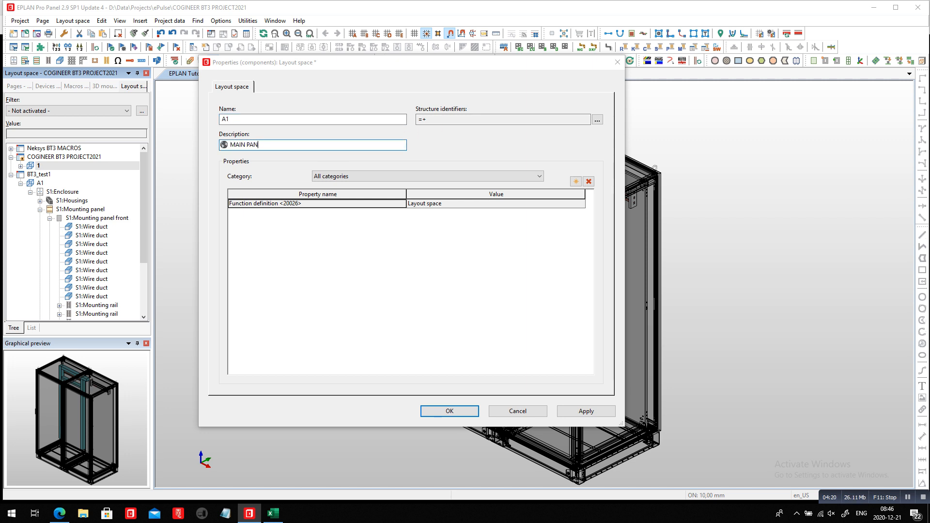
Step: Assign mounting location A1 as the layout space's structure identifier and apply the properties
{"action": "left_click", "coordinate": [597, 119]}
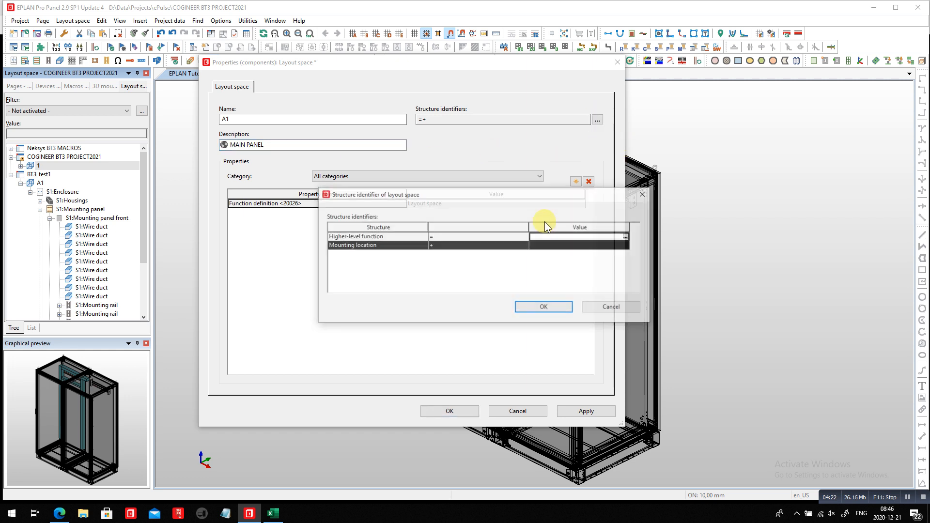
{"action": "left_click", "coordinate": [626, 245]}
{"action": "left_click", "coordinate": [626, 245]}
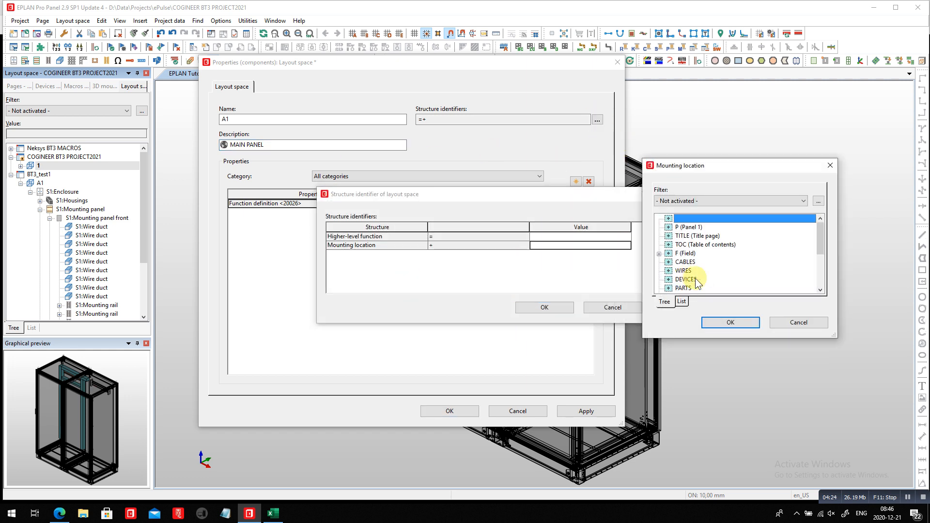
{"action": "left_click", "coordinate": [685, 288]}
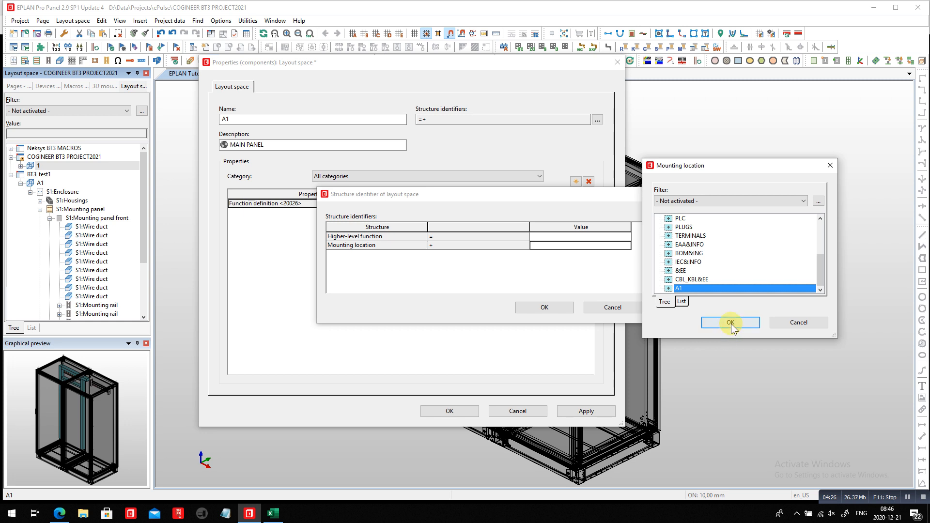
{"action": "left_click", "coordinate": [731, 324]}
{"action": "left_click", "coordinate": [528, 308]}
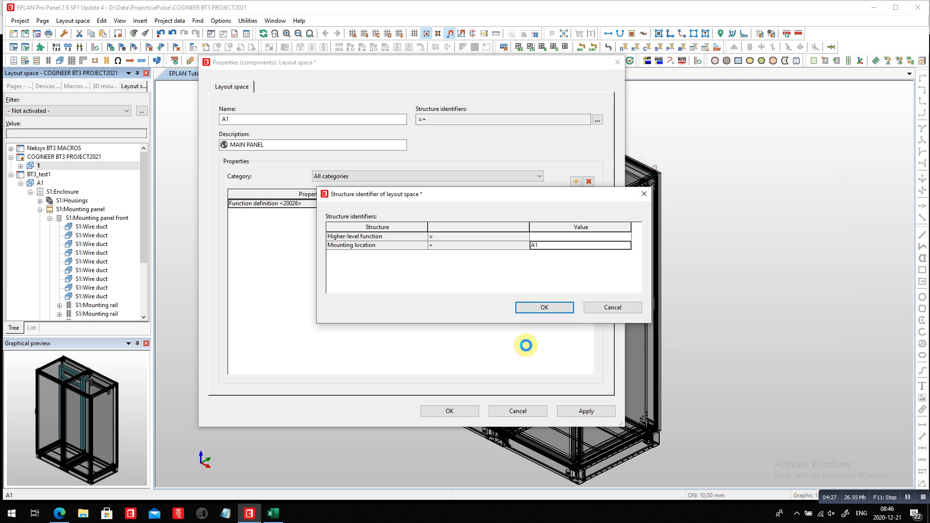
{"action": "left_click", "coordinate": [448, 411]}
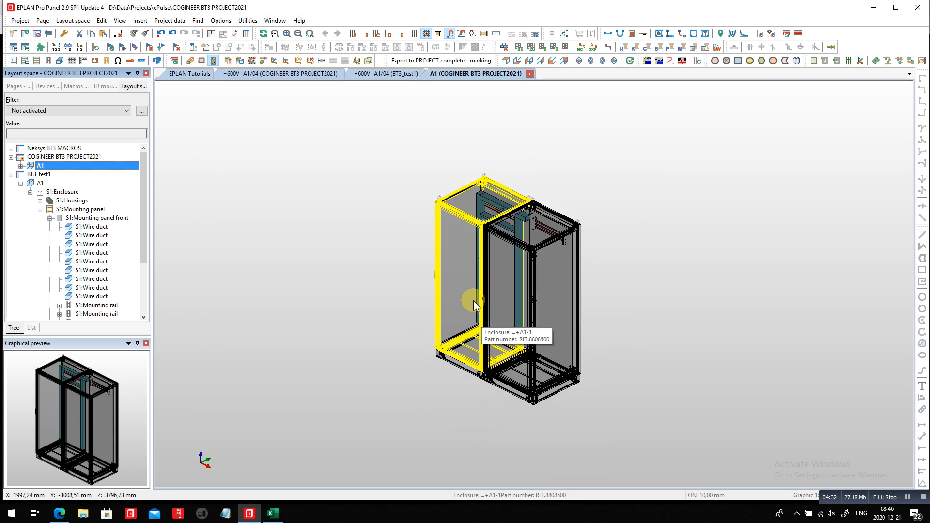
Step: Delete both existing enclosures and their contents from layout space A1
{"action": "left_click_drag", "start_coordinate": [616, 437], "coordinate": [387, 163]}
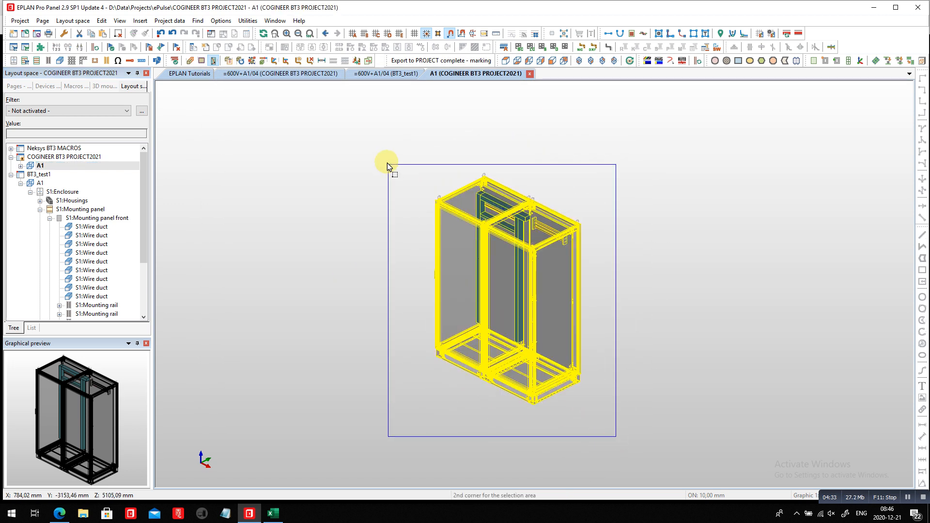
{"action": "left_click", "coordinate": [118, 33]}
Step: Start inserting an enclosure and search the parts database for Rittal part 1077000
{"action": "left_click", "coordinate": [136, 20]}
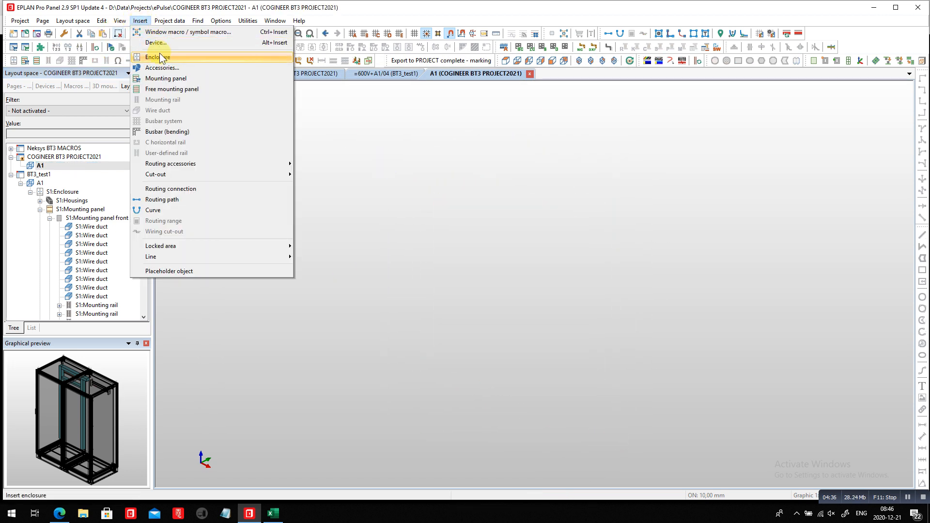
{"action": "left_click", "coordinate": [158, 53]}
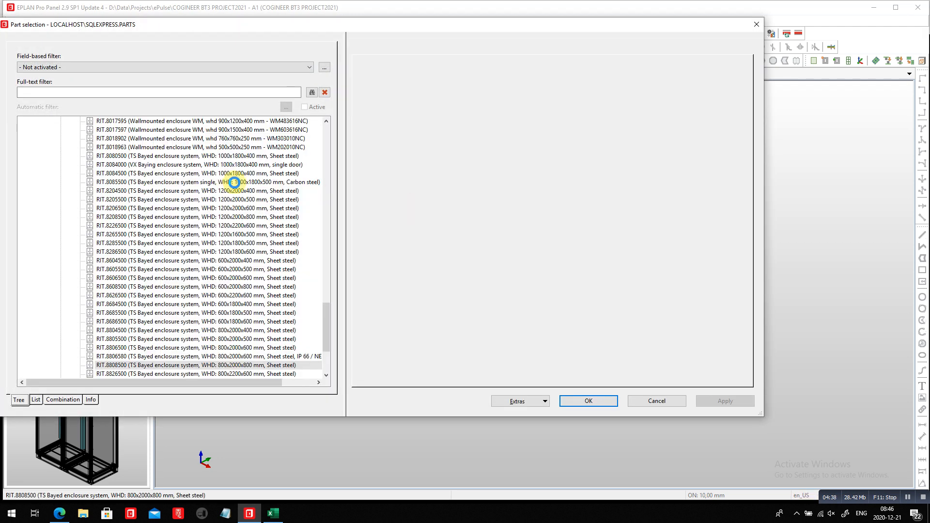
{"action": "left_click", "coordinate": [166, 93]}
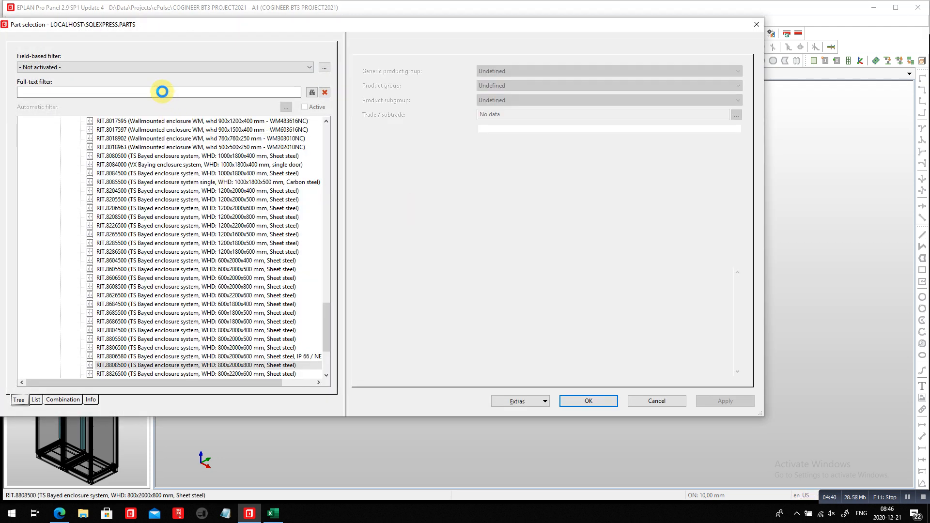
{"action": "type", "text": "1077"}
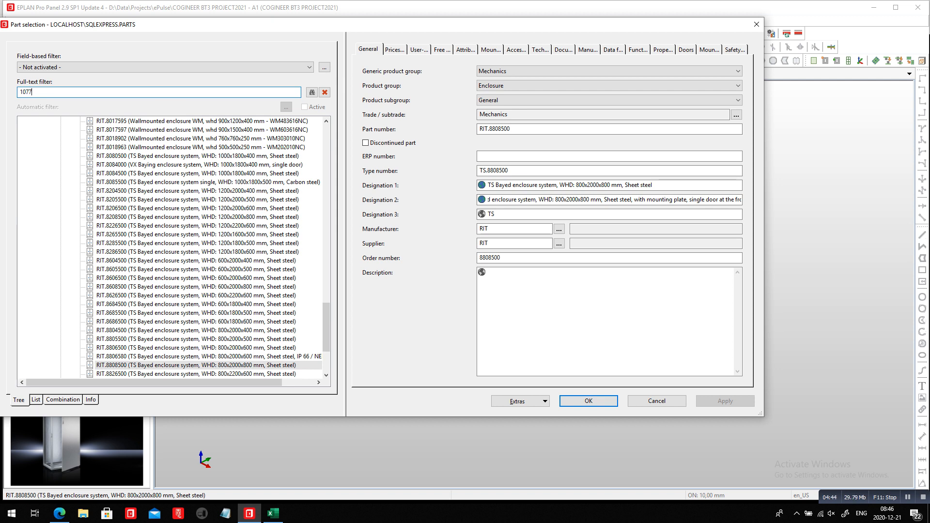
{"action": "type", "text": "000"}
{"action": "left_click", "coordinate": [312, 92]}
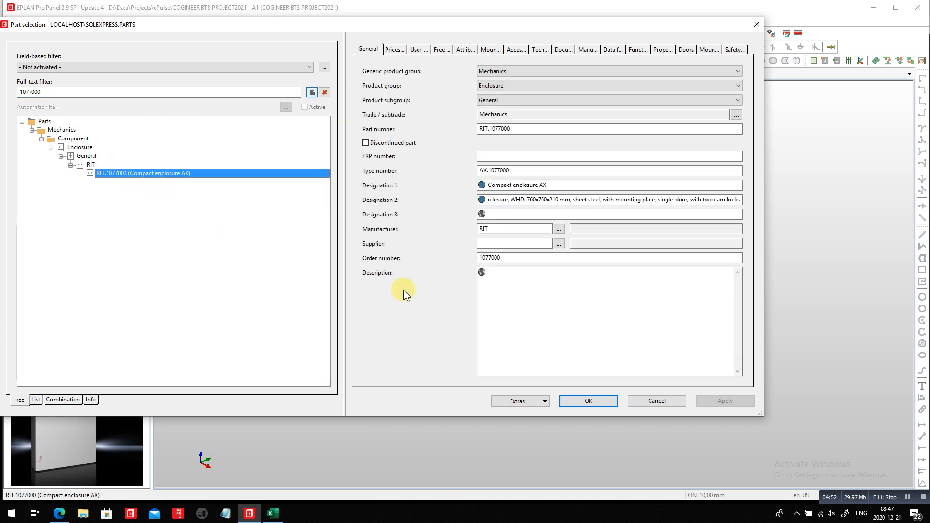
Step: Place one RIT.1077000 compact enclosure AX in layout space A1 and end the insertion
{"action": "left_click", "coordinate": [589, 400]}
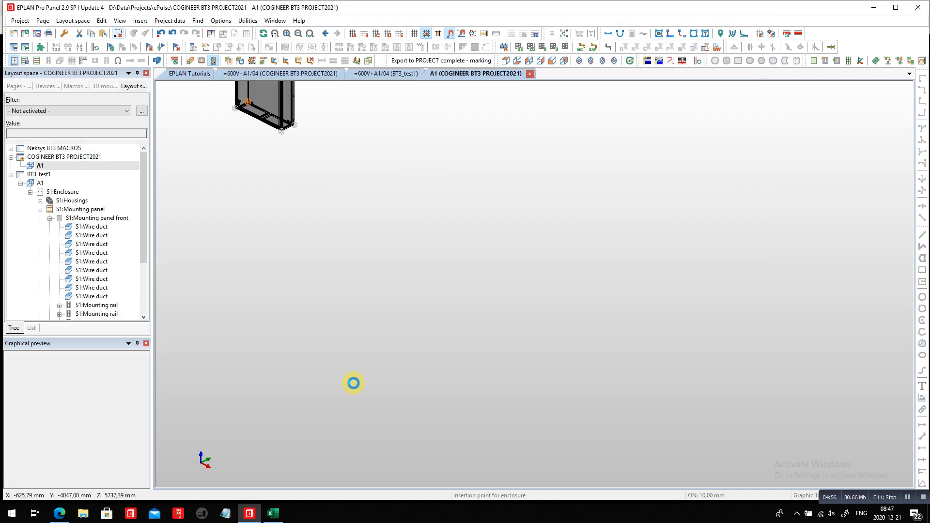
{"action": "left_click", "coordinate": [393, 435]}
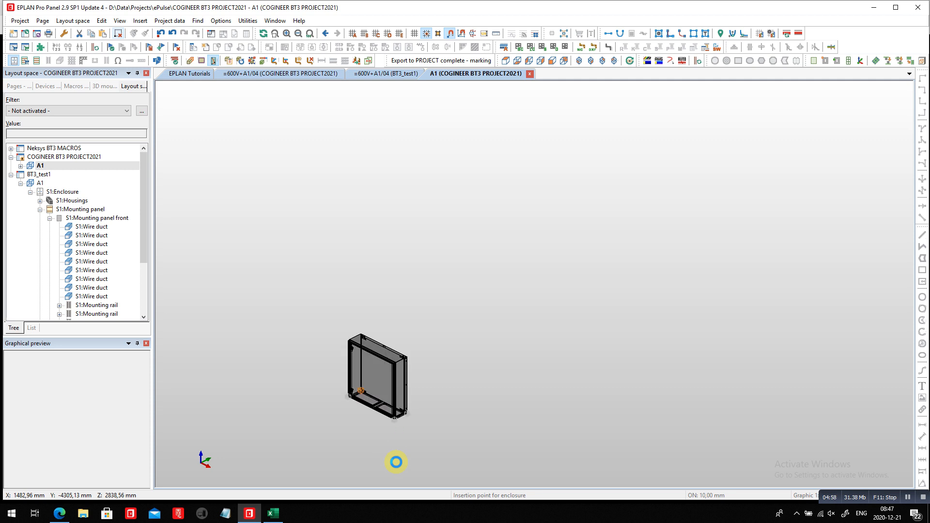
{"action": "scroll", "coordinate": [383, 454], "scroll_direction": "up", "scroll_amount": 5}
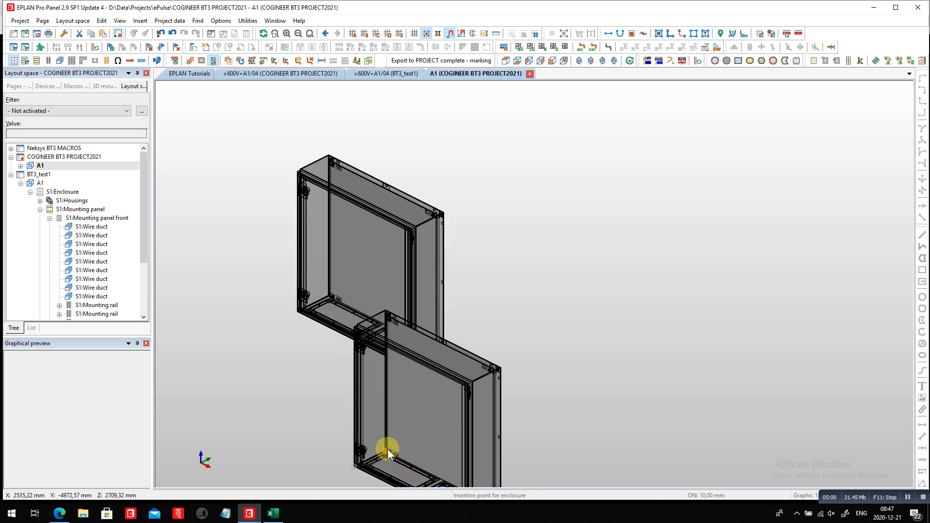
{"action": "key", "text": "Escape"}
Step: Expand the new S1 enclosure in layout space A1 and display only the front of its mounting panel
{"action": "double_click", "coordinate": [41, 165]}
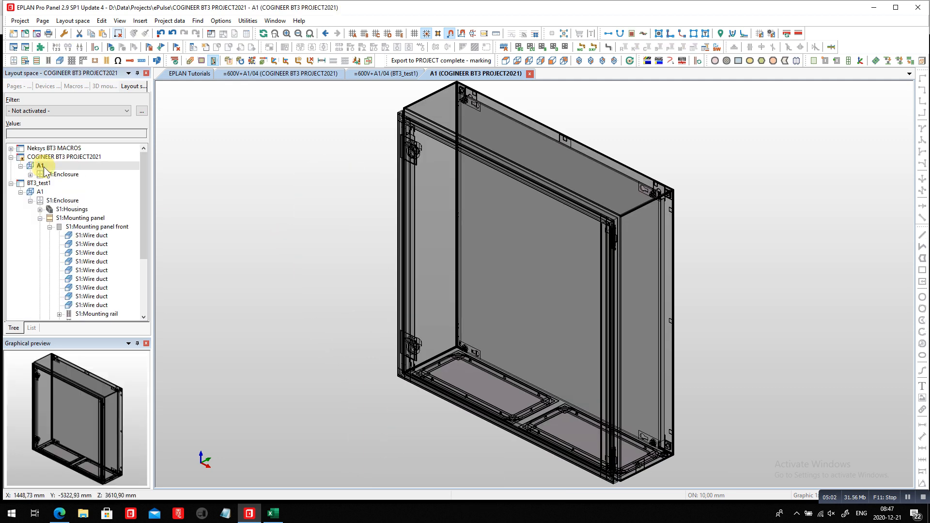
{"action": "double_click", "coordinate": [60, 174]}
{"action": "left_click", "coordinate": [73, 183]}
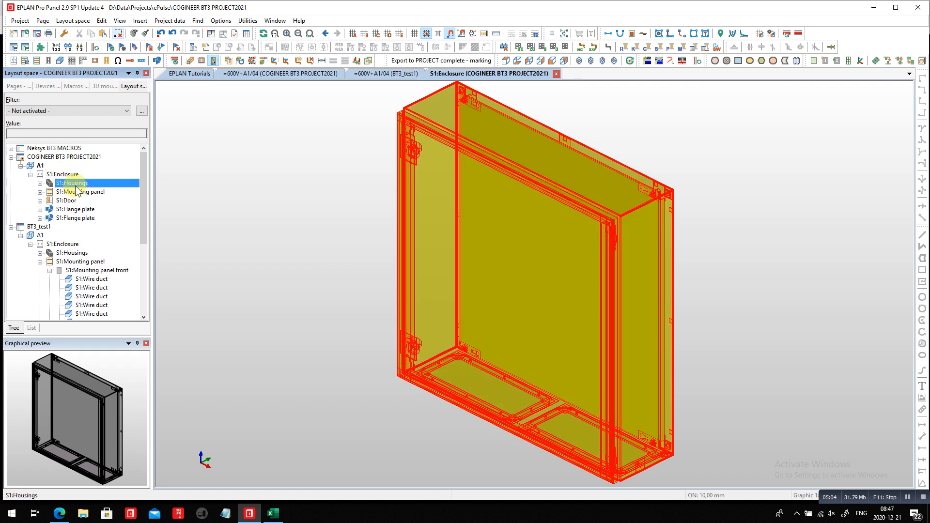
{"action": "left_click", "coordinate": [75, 192]}
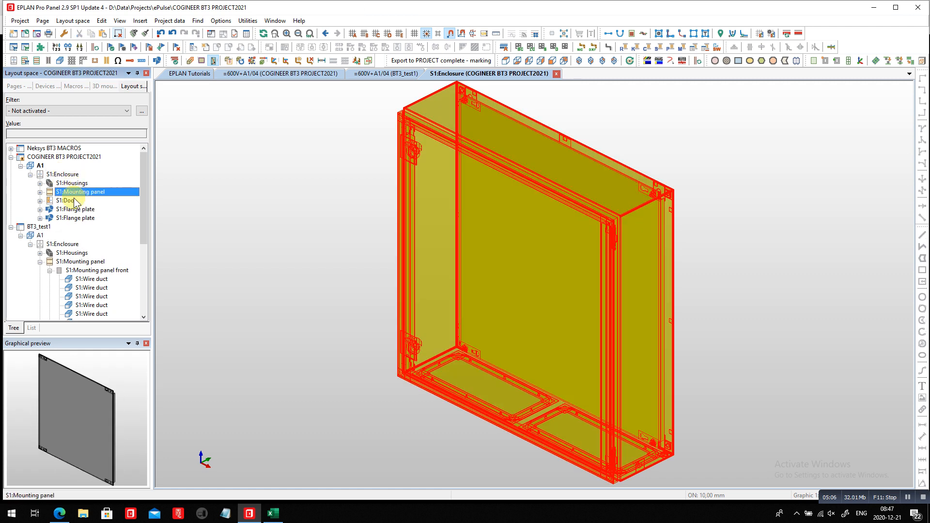
{"action": "left_click", "coordinate": [75, 200]}
{"action": "double_click", "coordinate": [76, 192]}
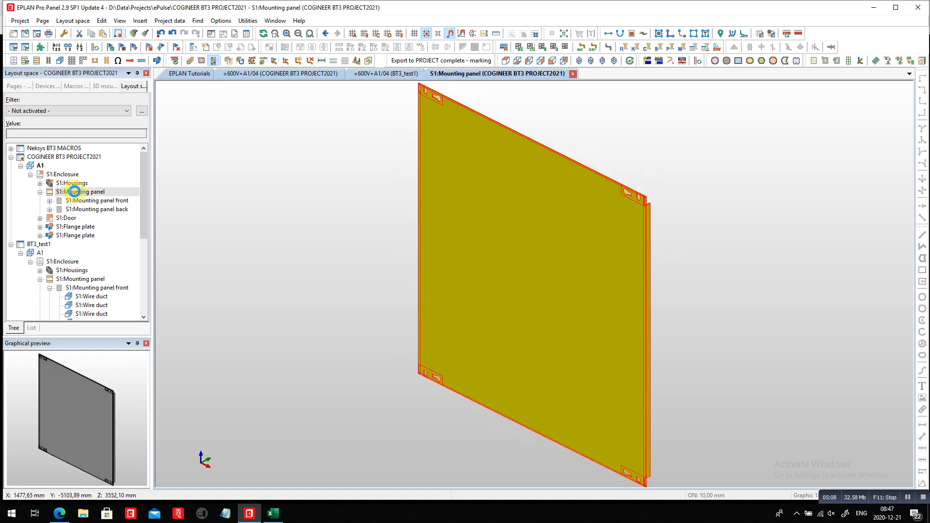
{"action": "left_click", "coordinate": [86, 200]}
{"action": "double_click", "coordinate": [86, 200]}
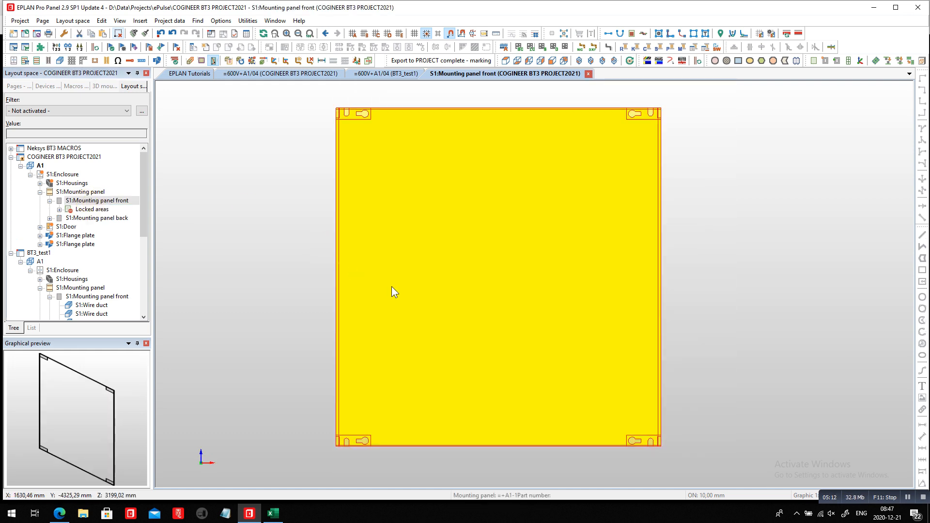
Step: Insert the window macro RAILS_WM_30X30.ema on the mounting panel front, with its lower-left corner at X 7 mm, Y 22 mm
{"action": "key", "text": "m"}
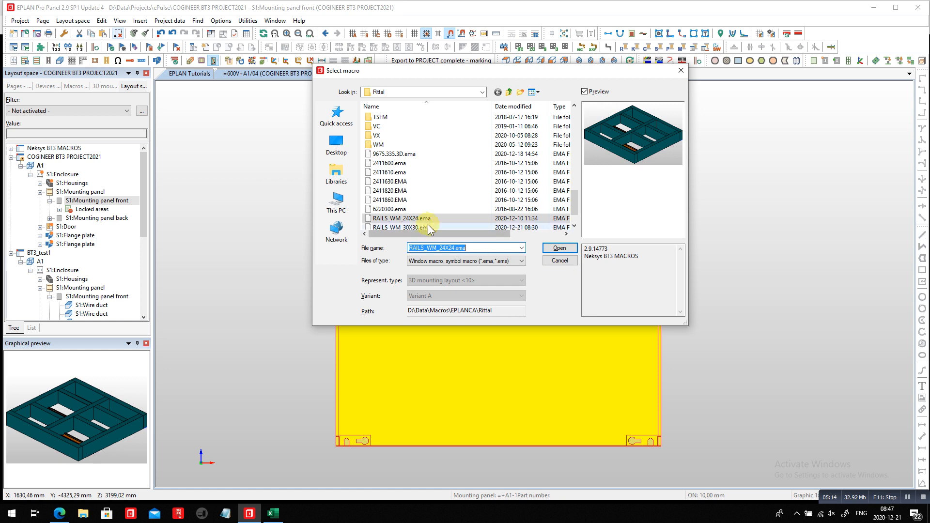
{"action": "left_click", "coordinate": [402, 227]}
{"action": "left_click", "coordinate": [559, 247]}
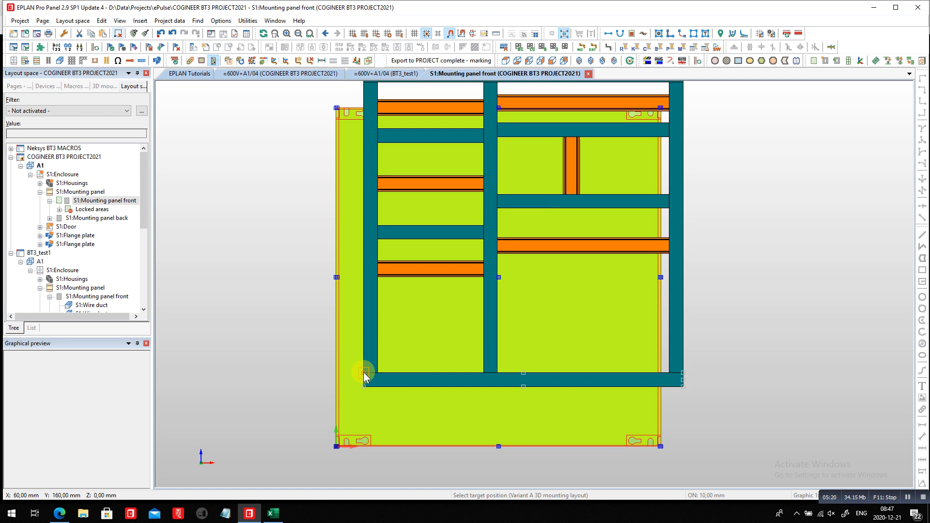
{"action": "scroll", "coordinate": [337, 443], "scroll_direction": "up", "scroll_amount": 3}
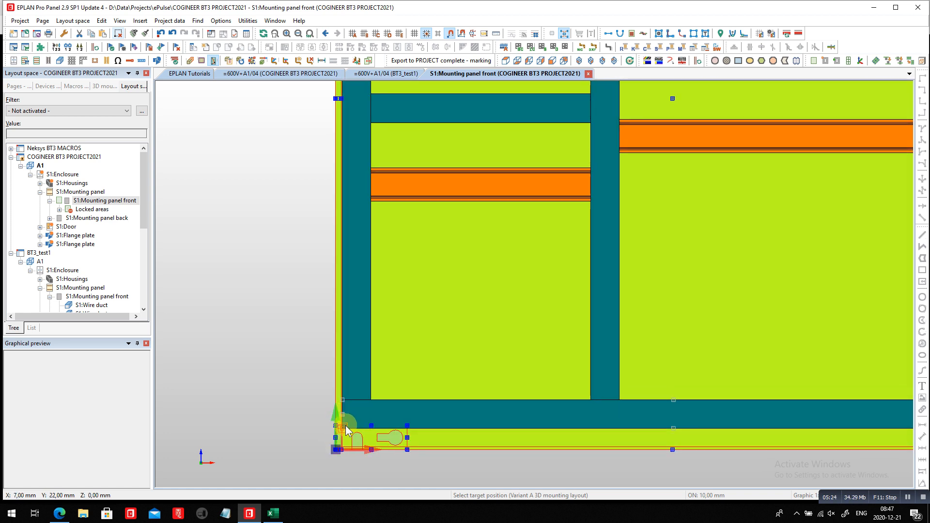
{"action": "left_click", "coordinate": [338, 449]}
{"action": "left_click", "coordinate": [446, 311]}
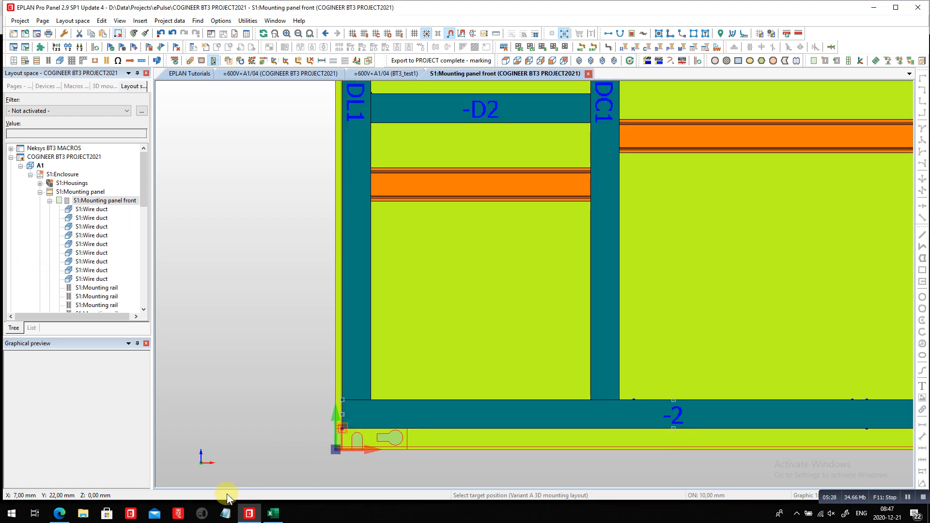
{"action": "scroll", "coordinate": [215, 465], "scroll_direction": "down", "scroll_amount": 5}
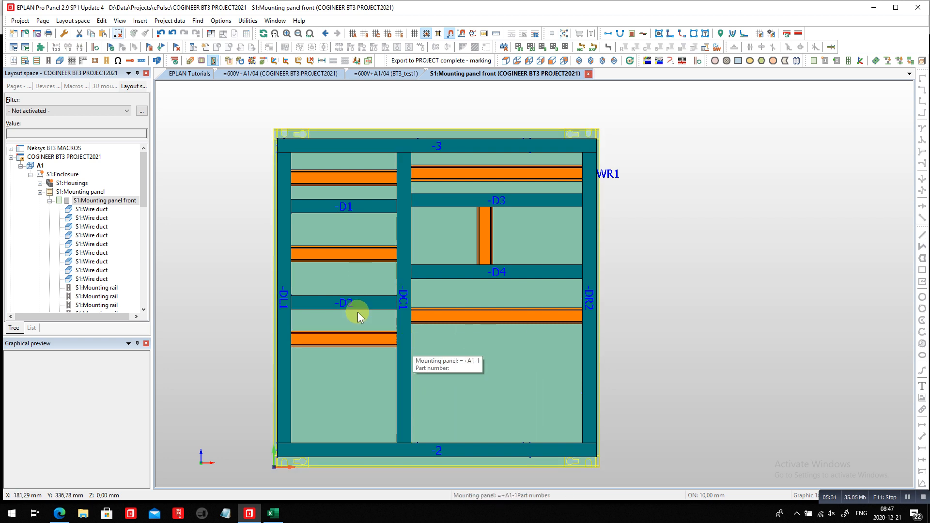
Step: List the unplaced parts of mounting location A1 in COGINEER BT3 PROJECT2021 and place the complete terminal strip TB1 on the upper-right rail
{"action": "left_click", "coordinate": [115, 86]}
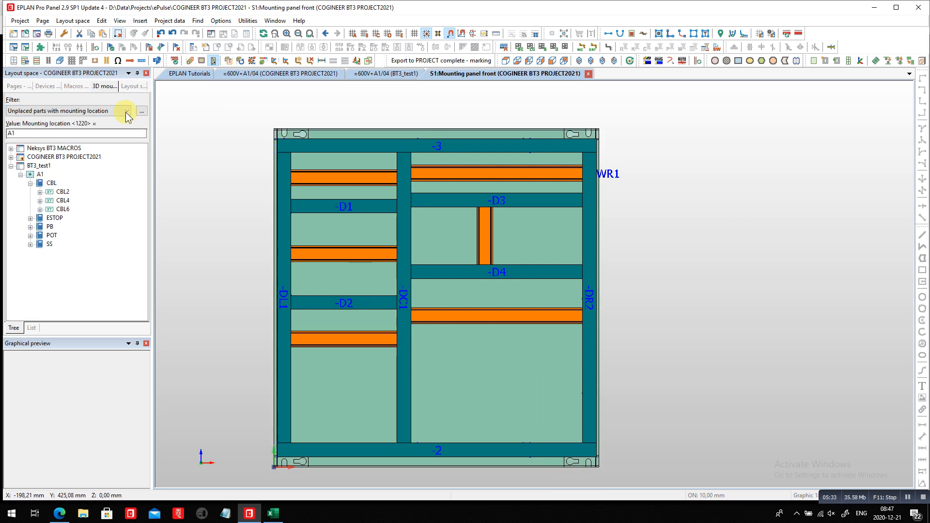
{"action": "left_click", "coordinate": [73, 157]}
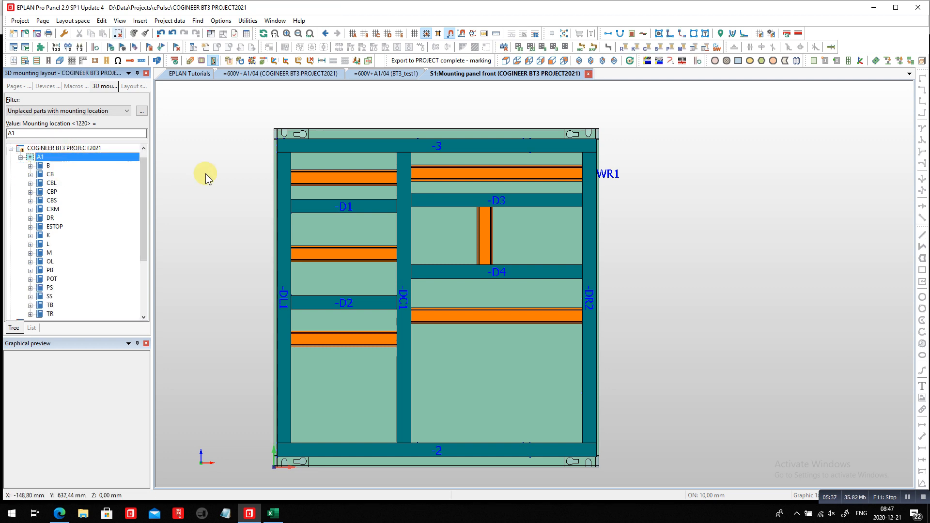
{"action": "scroll", "coordinate": [143, 234], "scroll_direction": "down", "scroll_amount": 2}
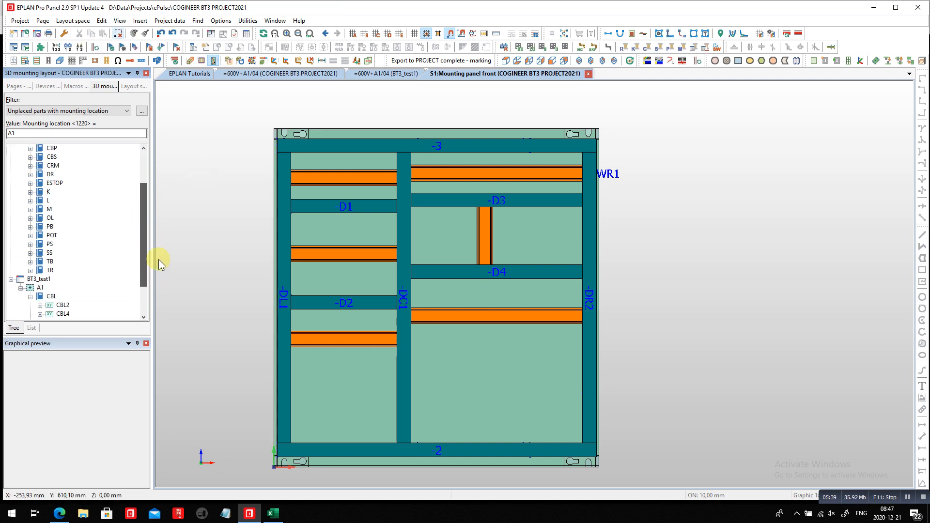
{"action": "left_click", "coordinate": [30, 279]}
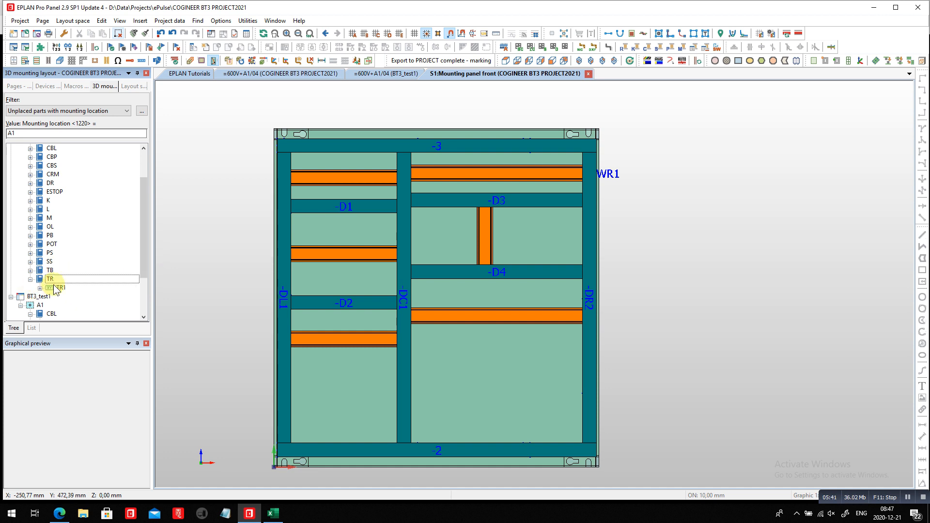
{"action": "left_click", "coordinate": [30, 270]}
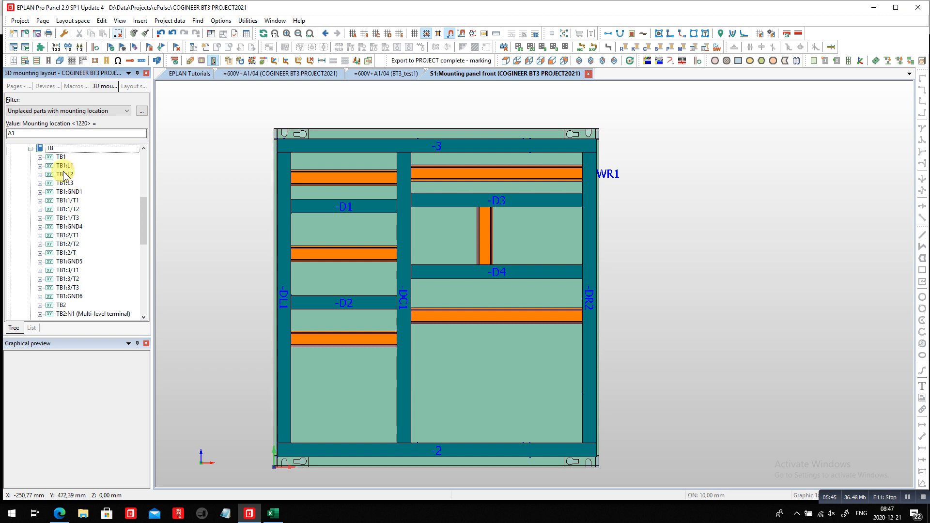
{"action": "left_click_drag", "start_coordinate": [61, 160], "coordinate": [440, 170]}
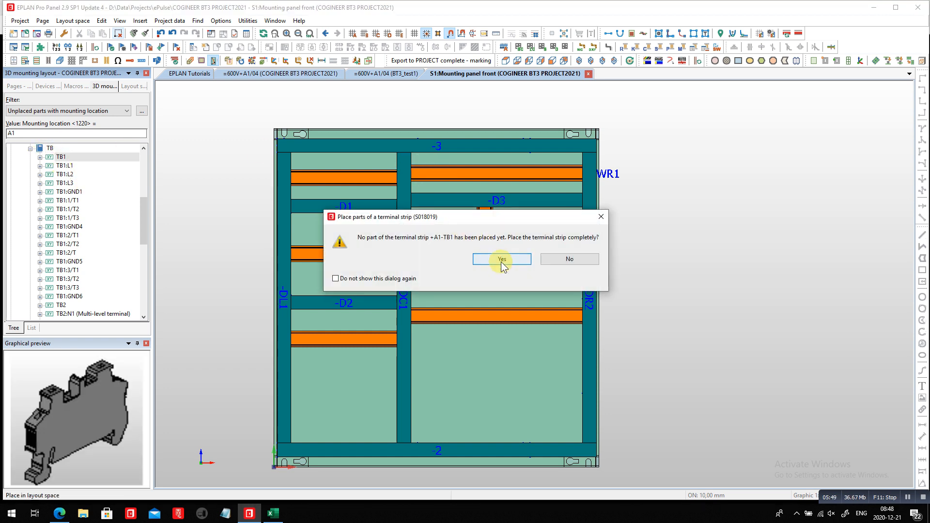
{"action": "left_click", "coordinate": [502, 263]}
{"action": "left_click", "coordinate": [418, 190]}
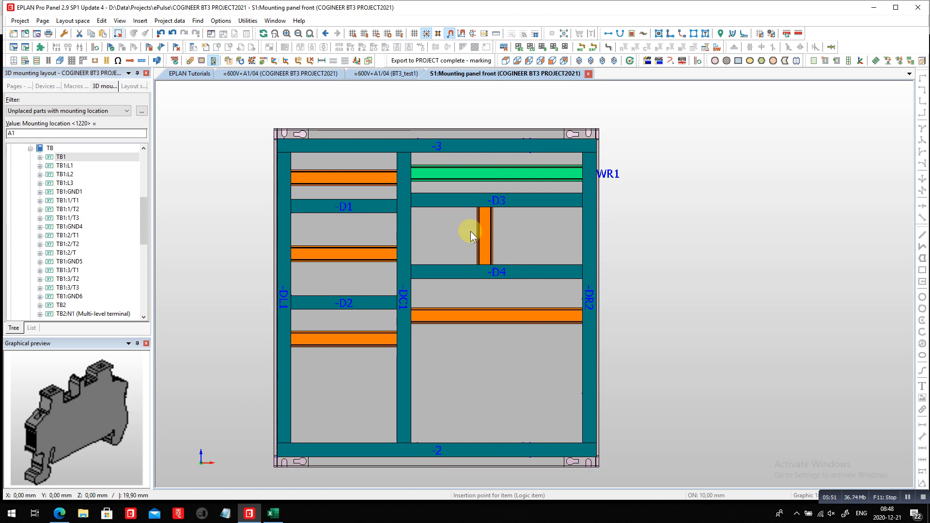
Step: Place the complete terminal strip TB2 at the left end of the lowest rail in the panel's left section
{"action": "left_click_drag", "start_coordinate": [61, 156], "coordinate": [316, 336]}
{"action": "left_click", "coordinate": [490, 263]}
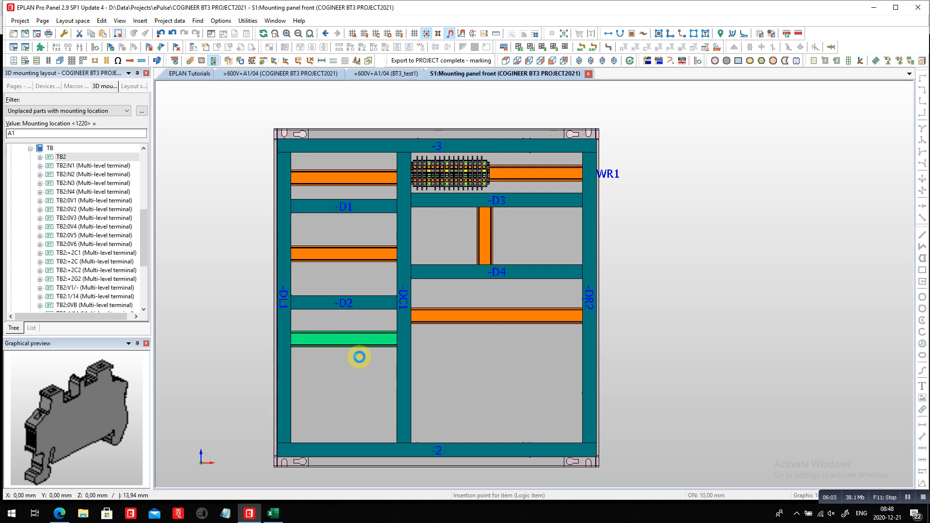
{"action": "left_click", "coordinate": [359, 357]}
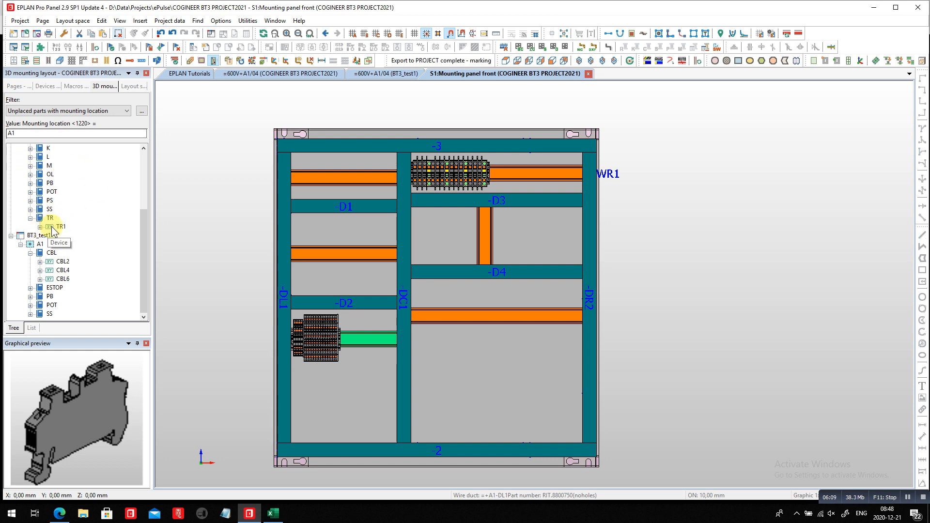
Step: Place the CBP and CBS circuit breakers together at the left end of the upper-left mounting rail
{"action": "scroll", "coordinate": [54, 229], "scroll_direction": "up", "scroll_amount": 3}
{"action": "scroll", "coordinate": [60, 228], "scroll_direction": "up", "scroll_amount": 1}
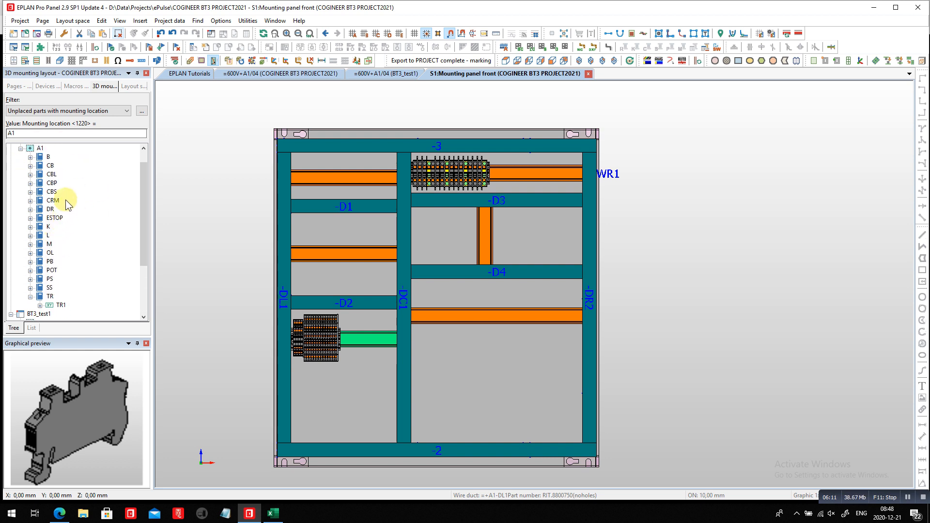
{"action": "left_click", "coordinate": [54, 183]}
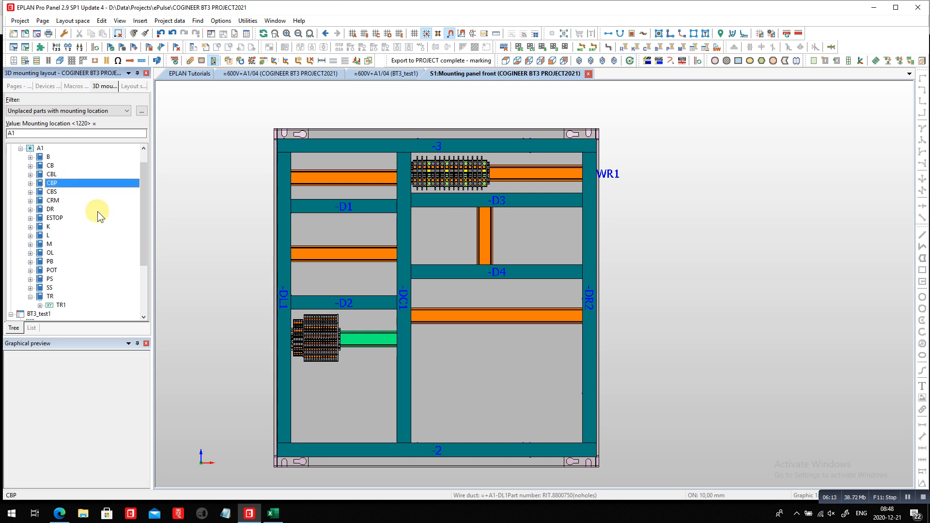
{"action": "left_click", "coordinate": [52, 192], "text": "shift"}
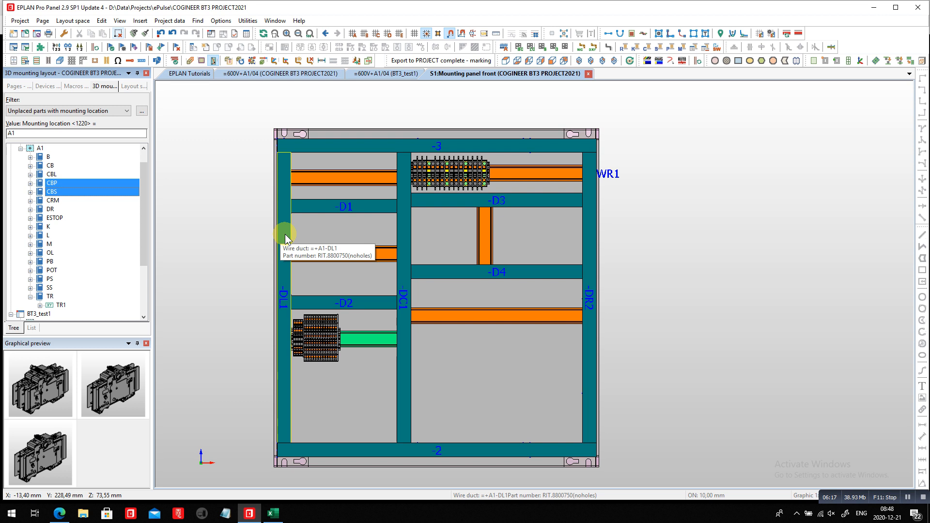
{"action": "left_click_drag", "start_coordinate": [55, 187], "coordinate": [304, 179]}
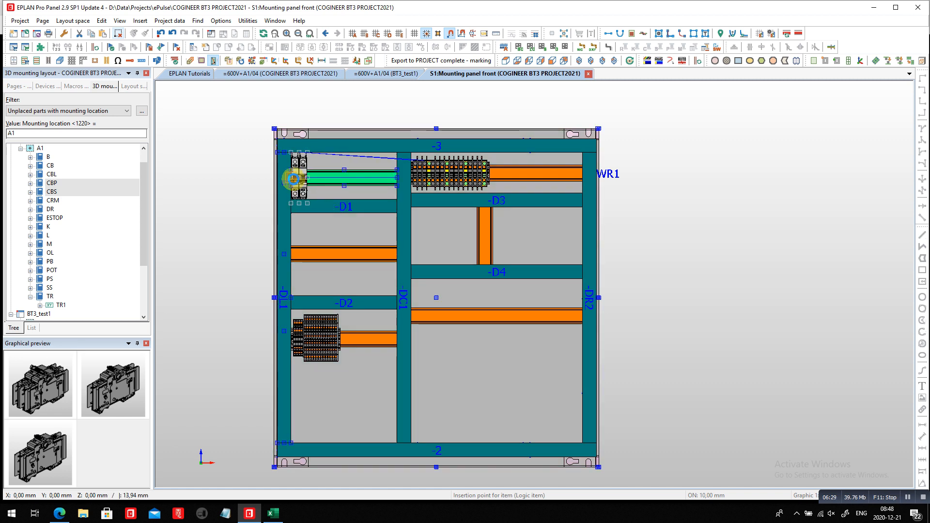
{"action": "left_click", "coordinate": [293, 178]}
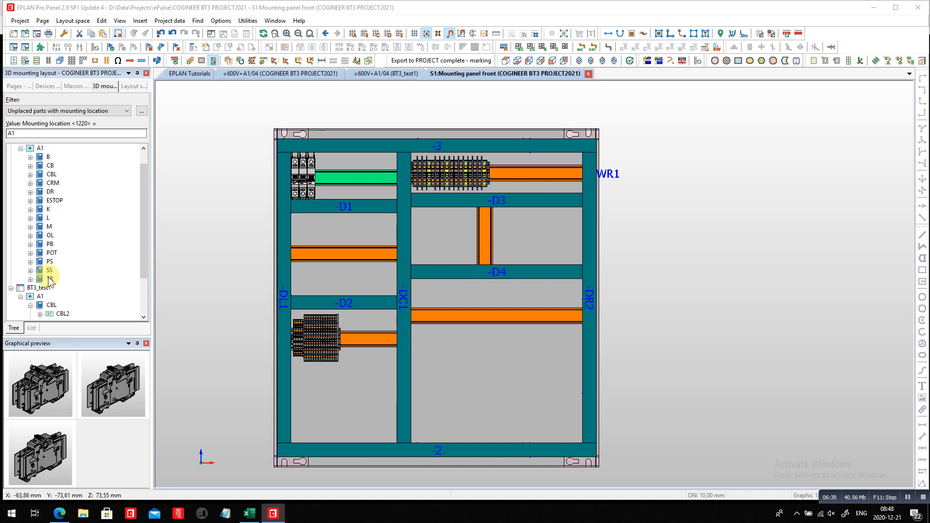
Step: Place transformer TR at the left end of the middle-left rail and power supply PS a short gap to its right
{"action": "left_click_drag", "start_coordinate": [50, 282], "coordinate": [311, 249]}
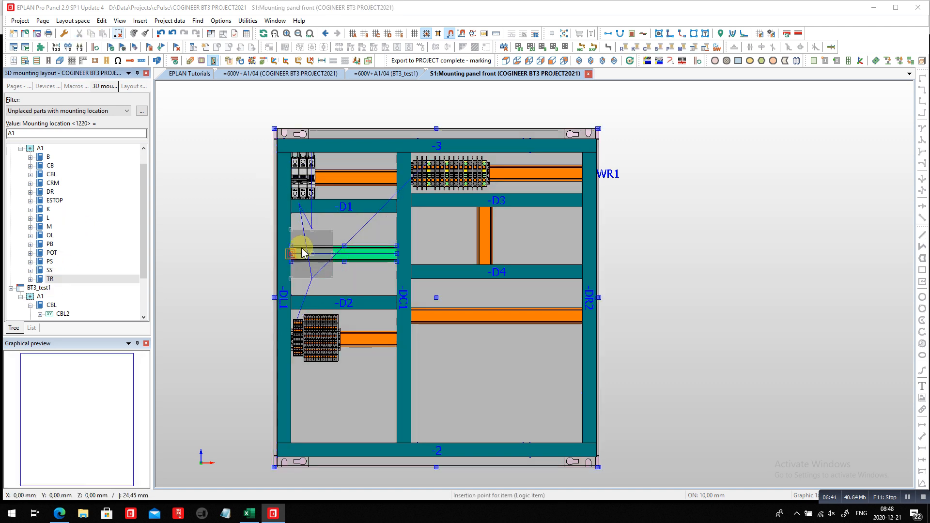
{"action": "left_click", "coordinate": [299, 251]}
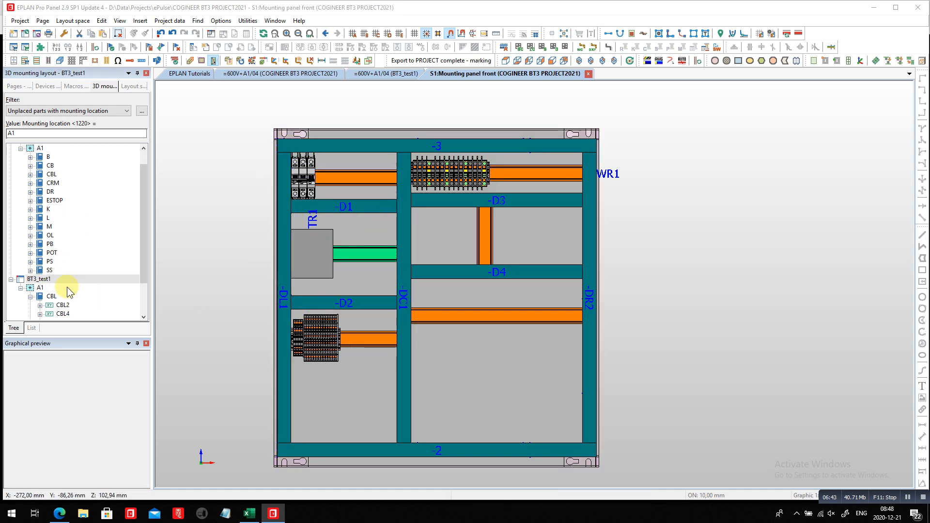
{"action": "left_click_drag", "start_coordinate": [50, 264], "coordinate": [354, 250]}
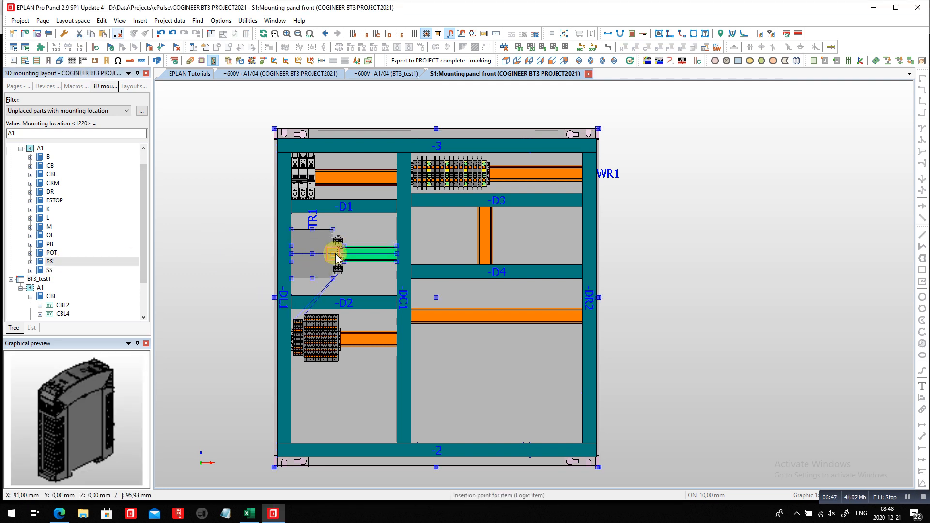
{"action": "left_click", "coordinate": [343, 253]}
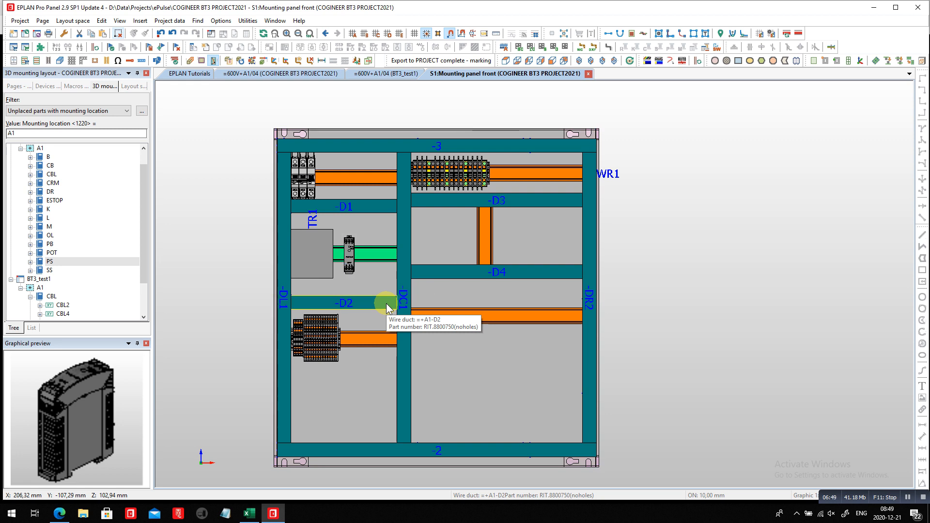
{"action": "key", "text": "Escape"}
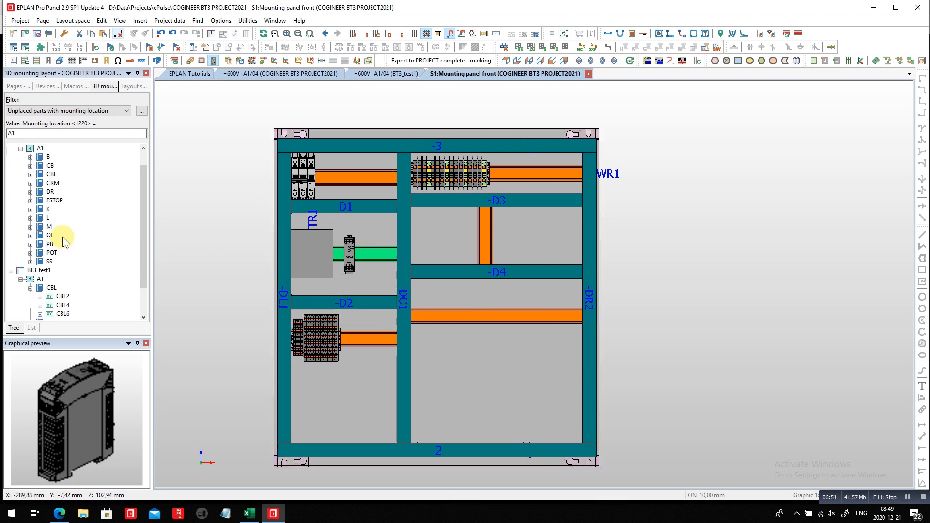
Step: Place drive DR on the long rail below duct D4, 30 mm from the rail's left end
{"action": "left_click", "coordinate": [51, 192]}
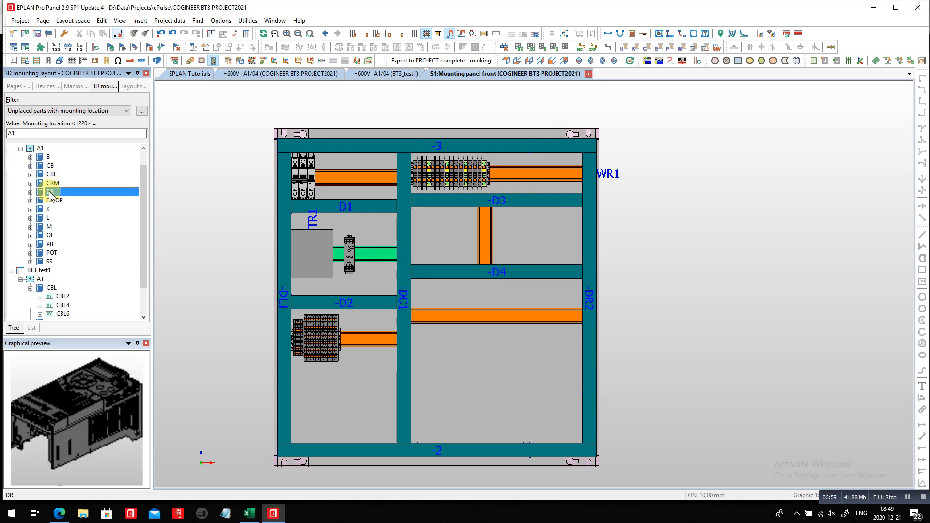
{"action": "left_click_drag", "start_coordinate": [51, 193], "coordinate": [465, 280]}
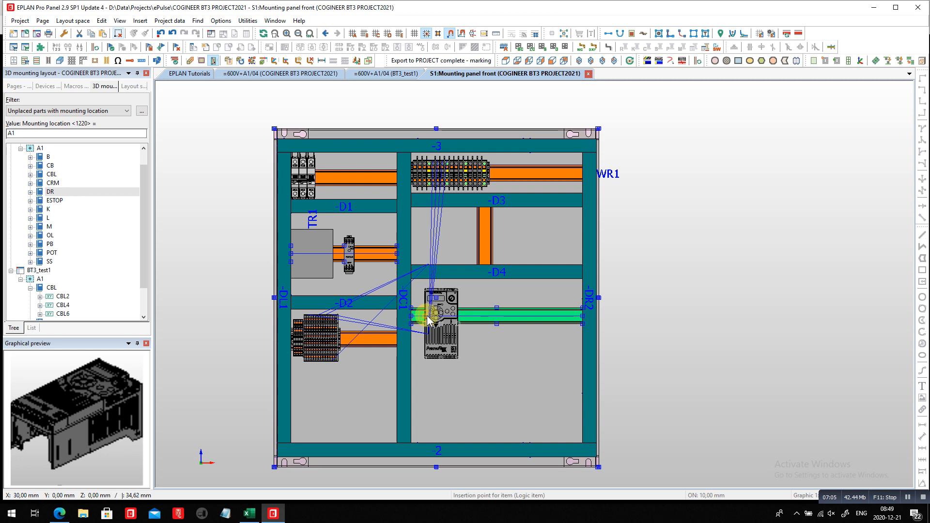
{"action": "left_click", "coordinate": [425, 316]}
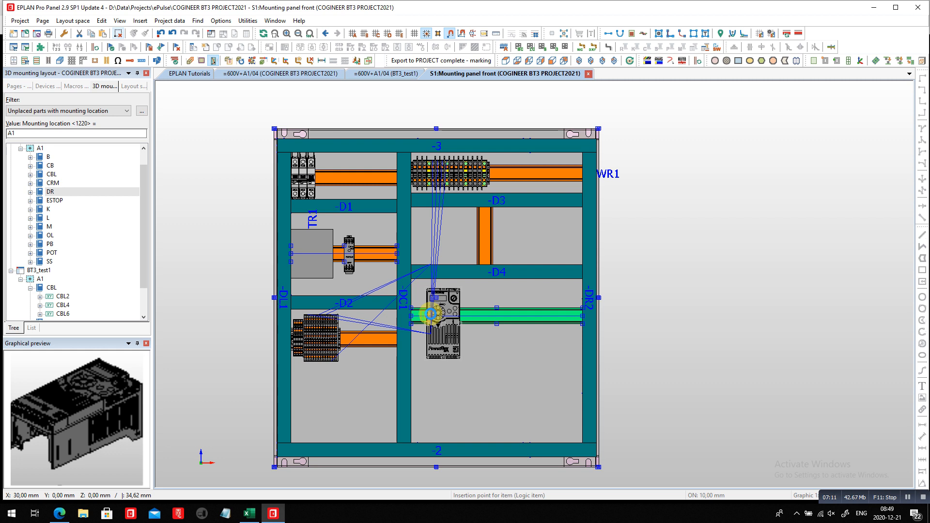
{"action": "left_click", "coordinate": [431, 313]}
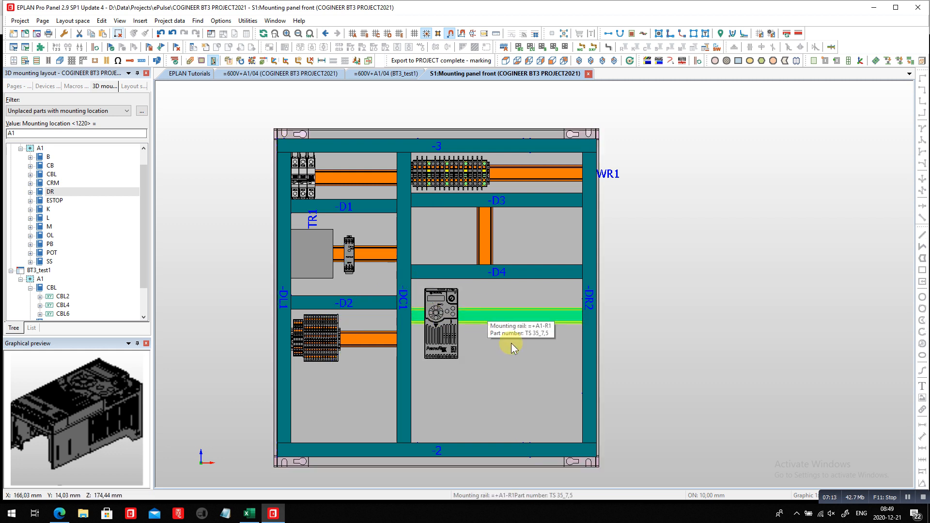
Step: Display the mounting clearances and move the rail carrying drive DR down so the drive's clearance zone clears duct D4
{"action": "left_click", "coordinate": [121, 20]}
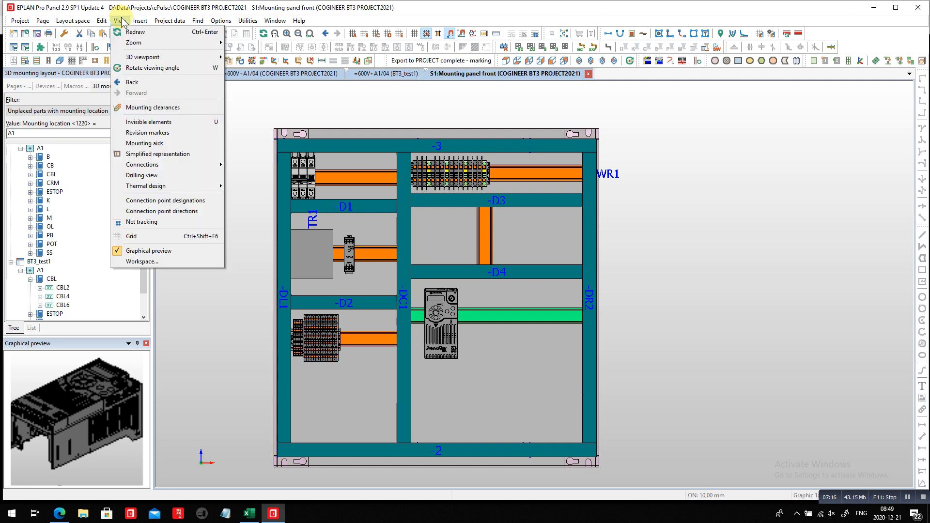
{"action": "left_click", "coordinate": [155, 108]}
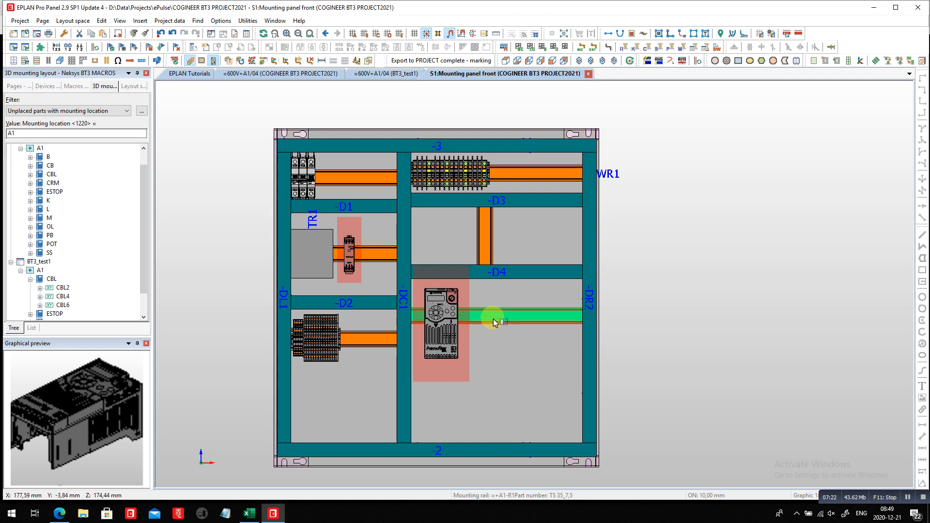
{"action": "key", "text": "v"}
{"action": "left_click", "coordinate": [409, 318]}
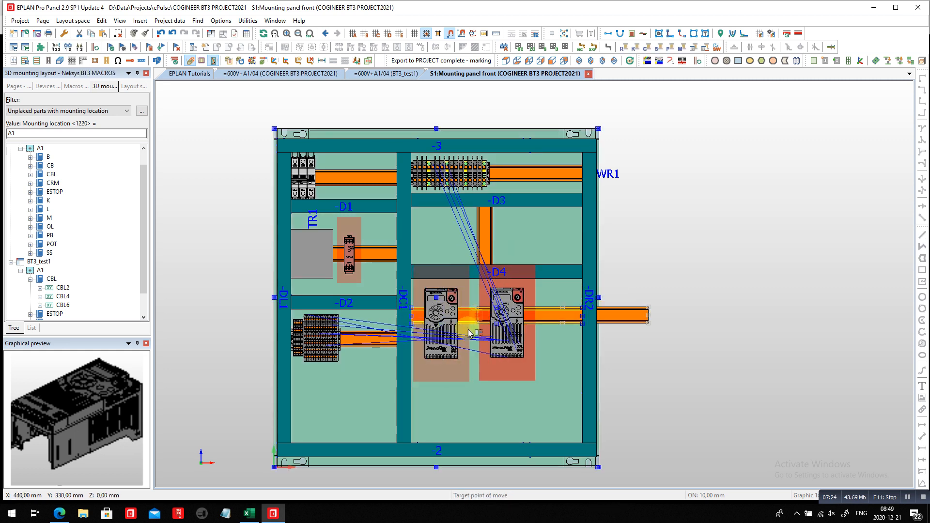
{"action": "left_click", "coordinate": [410, 334]}
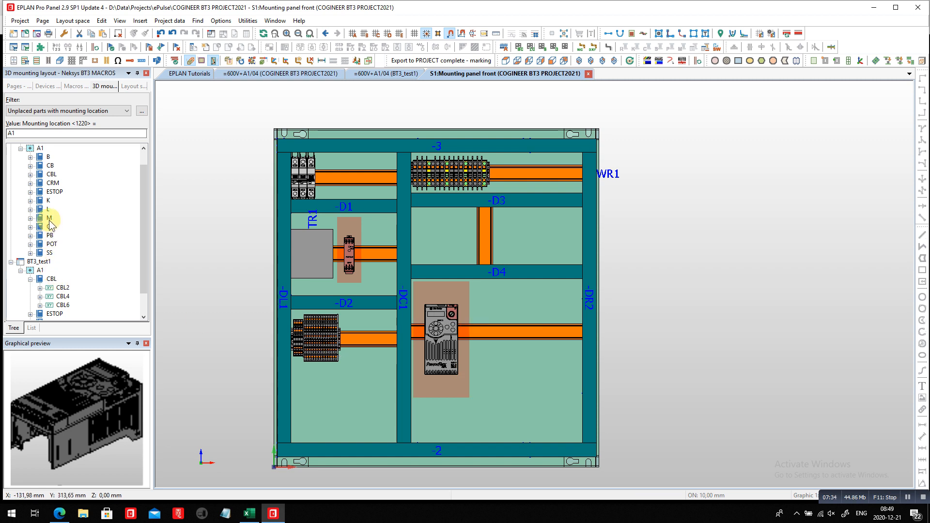
Step: Place the CB circuit breakers on the upper-right rail at X 186.5 mm, just right of terminal strip TB1
{"action": "left_click", "coordinate": [50, 218]}
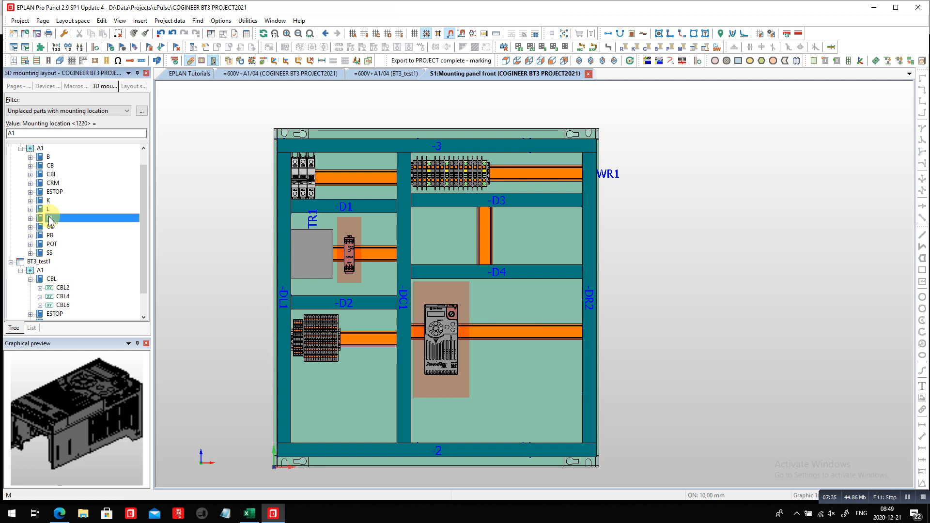
{"action": "left_click", "coordinate": [483, 237]}
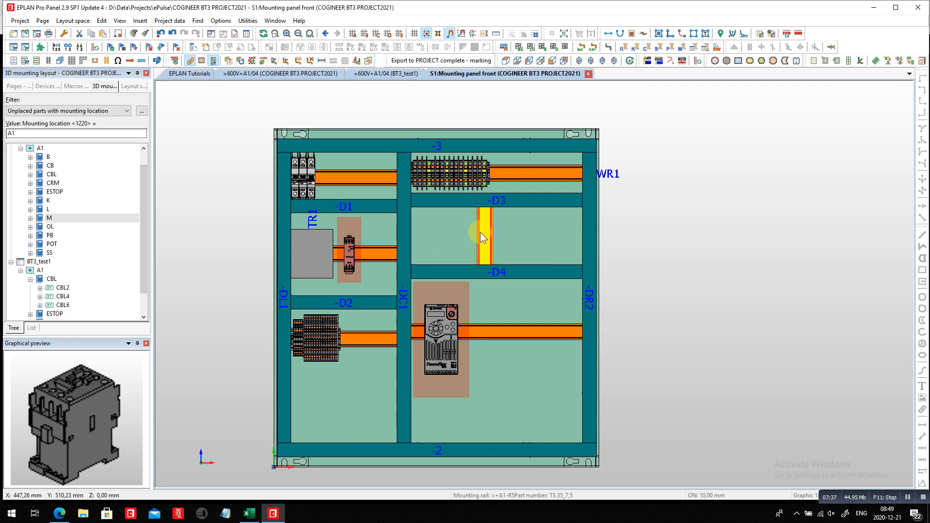
{"action": "left_click", "coordinate": [50, 166]}
{"action": "double_click", "coordinate": [50, 166]}
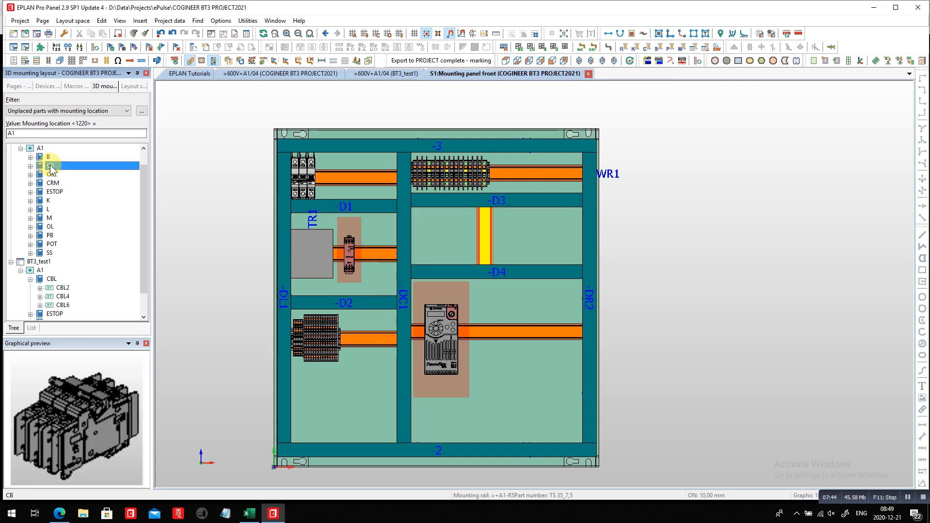
{"action": "left_click_drag", "start_coordinate": [52, 168], "coordinate": [507, 171]}
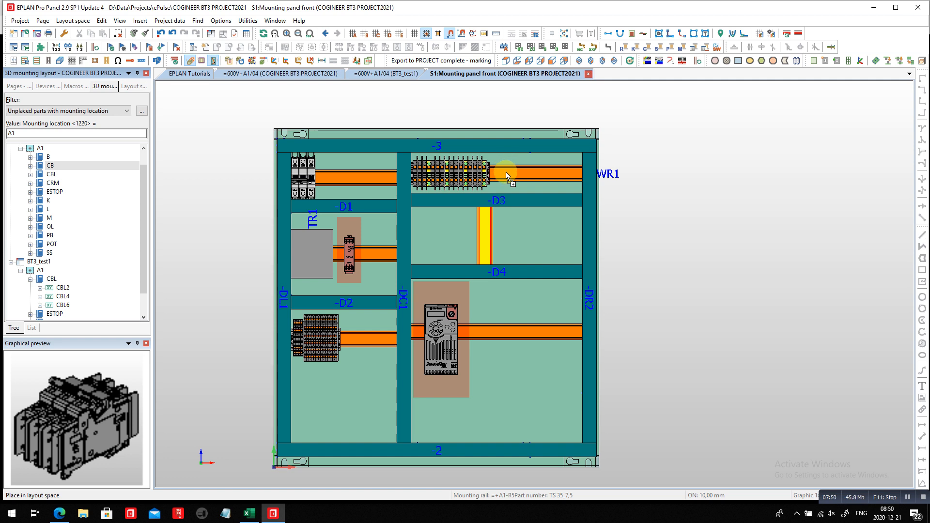
{"action": "left_click", "coordinate": [505, 173]}
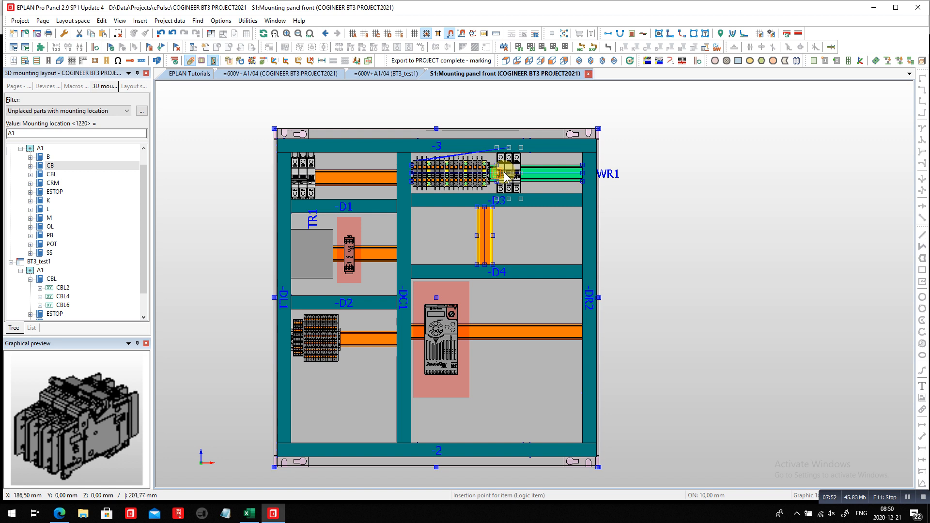
{"action": "left_click", "coordinate": [499, 173]}
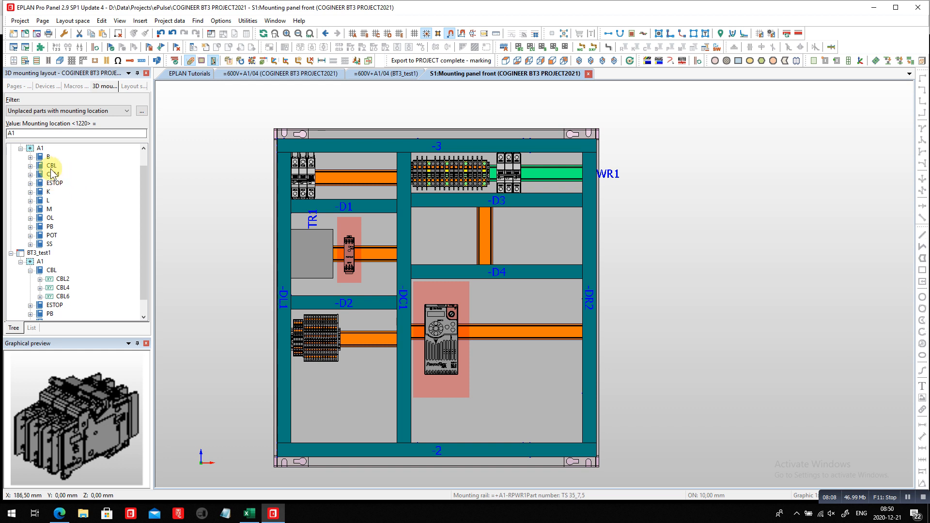
Step: Place the CRM relay on the lowest left rail at X 115 mm, just right of terminal strip TB2
{"action": "left_click", "coordinate": [53, 174]}
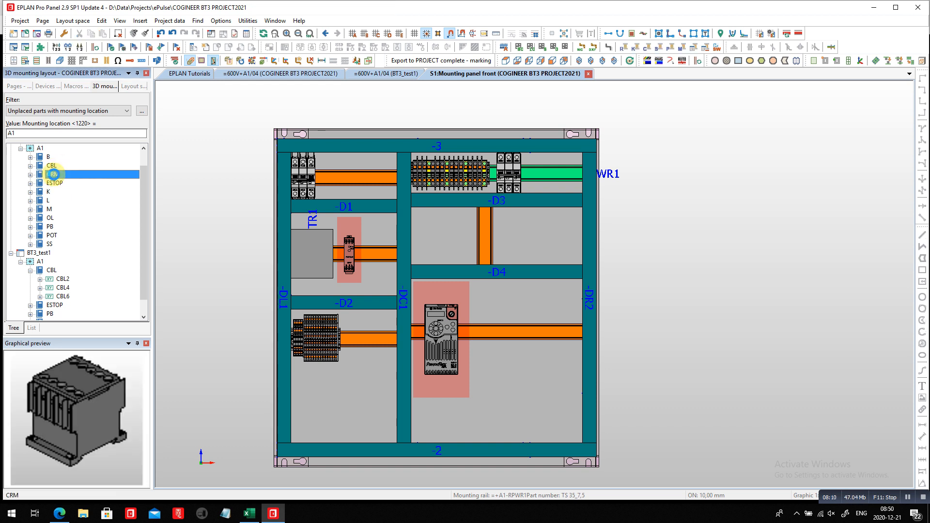
{"action": "left_click_drag", "start_coordinate": [54, 178], "coordinate": [474, 222]}
{"action": "left_click_drag", "start_coordinate": [400, 290], "coordinate": [352, 347]}
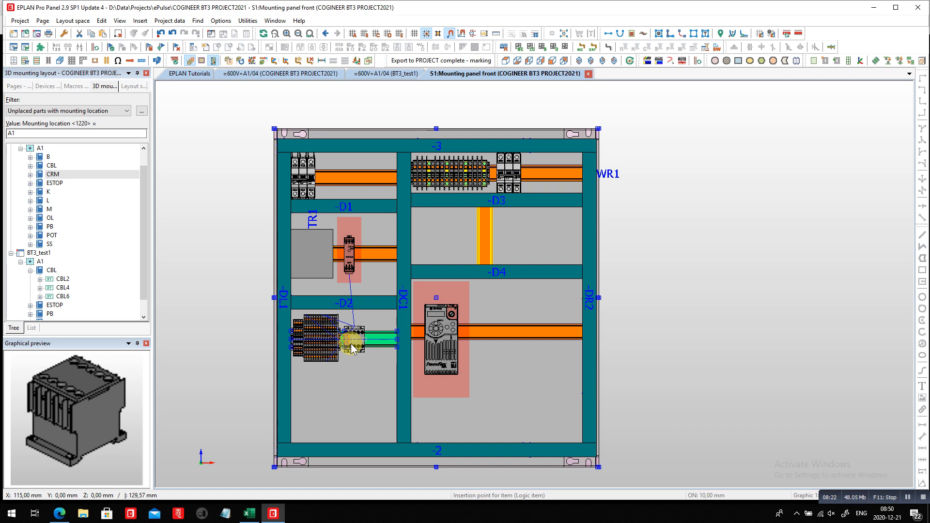
{"action": "left_click_drag", "start_coordinate": [352, 347], "coordinate": [352, 347]}
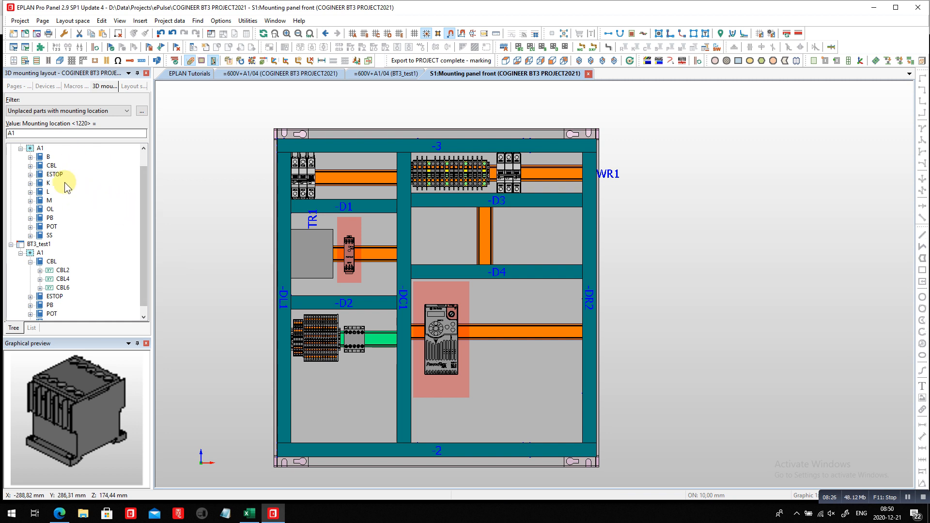
{"action": "left_click", "coordinate": [48, 184]}
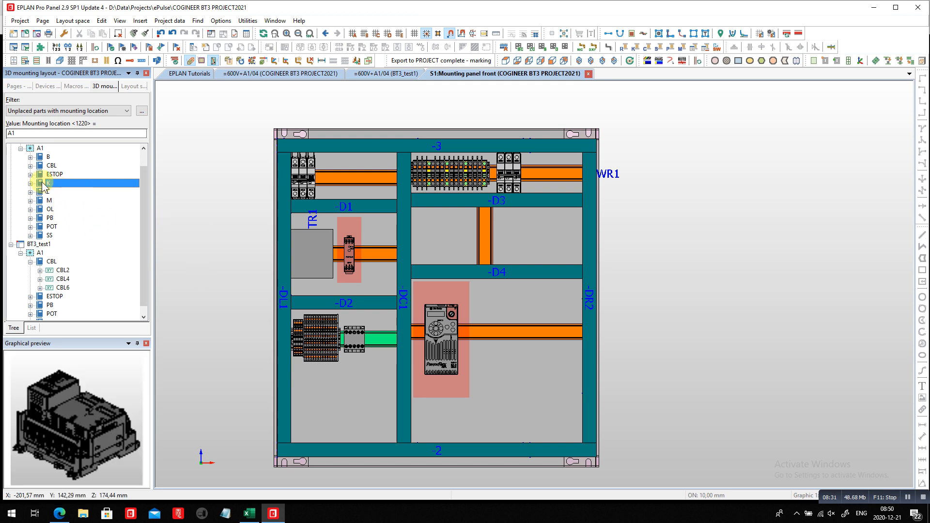
{"action": "left_click_drag", "start_coordinate": [44, 189], "coordinate": [329, 386]}
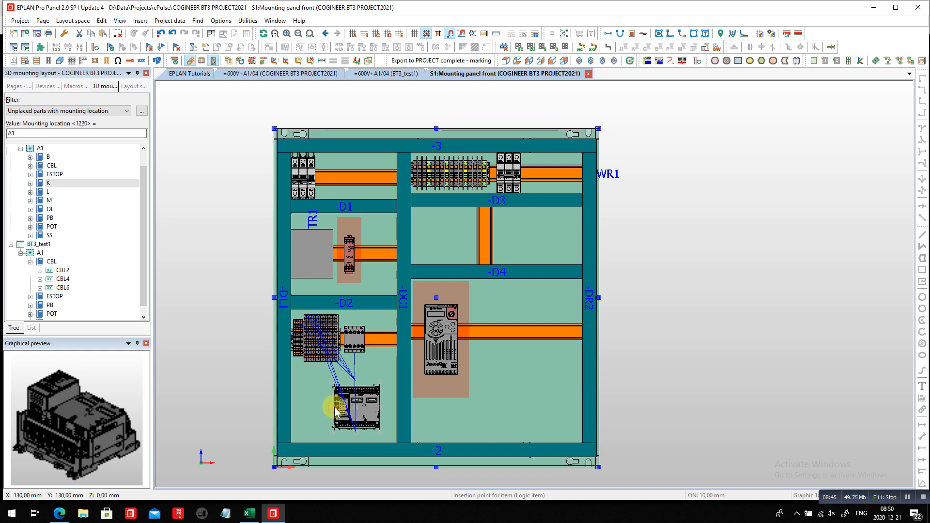
{"action": "key", "text": "Escape"}
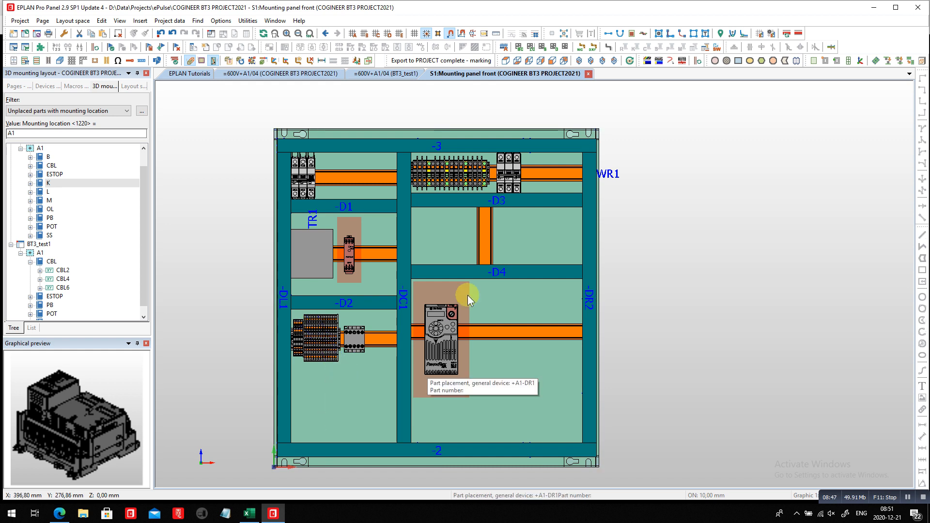
Step: Place contactors M2 and M3 one below the other from the upper end of the vertical rail between ducts D3 and D4
{"action": "left_click", "coordinate": [52, 201]}
{"action": "left_click", "coordinate": [30, 200]}
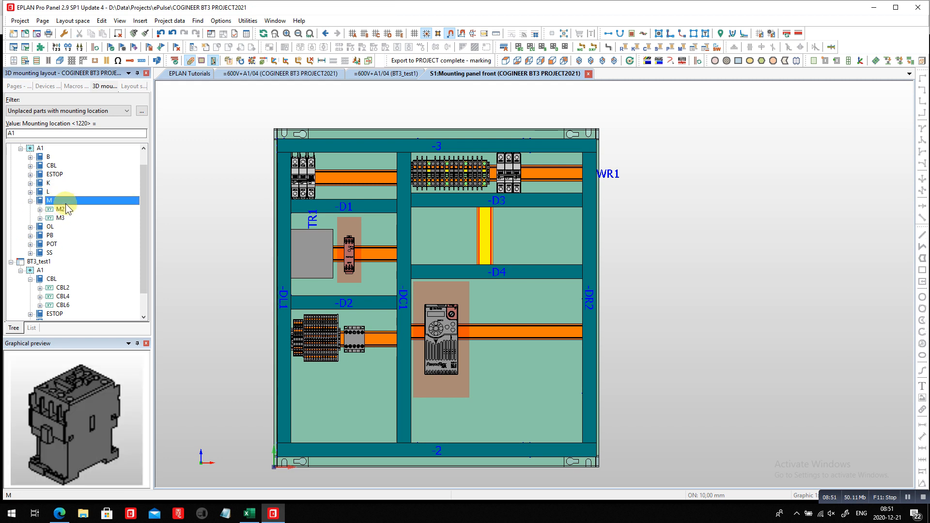
{"action": "left_click_drag", "start_coordinate": [44, 202], "coordinate": [487, 217]}
{"action": "left_click", "coordinate": [485, 208]}
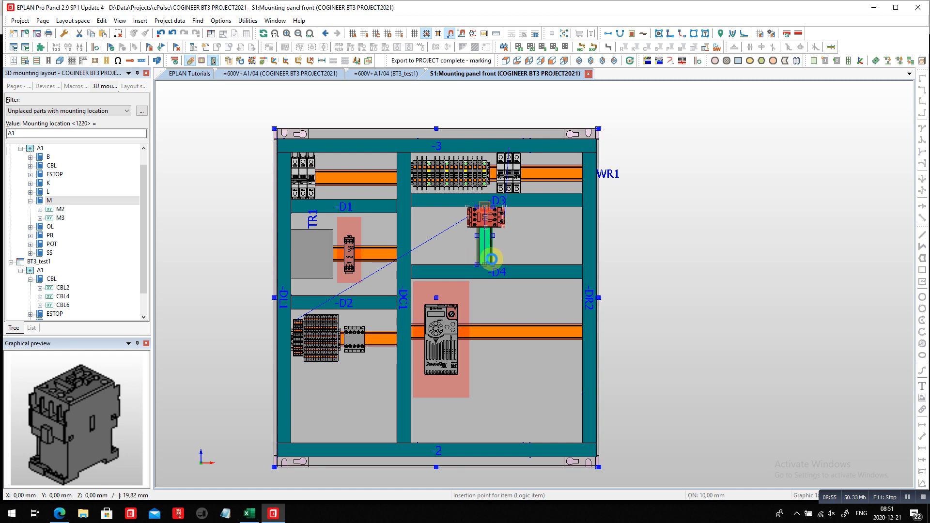
{"action": "left_click", "coordinate": [426, 234]}
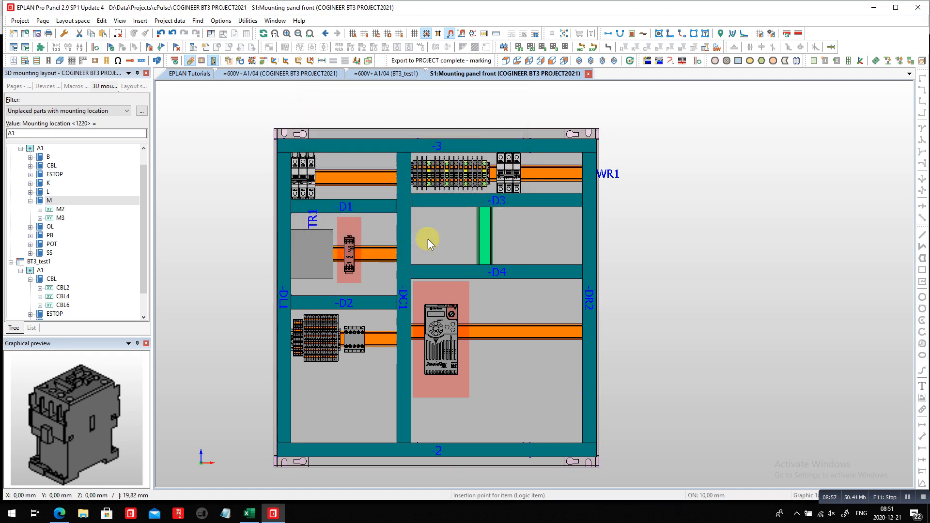
{"action": "left_click", "coordinate": [428, 239]}
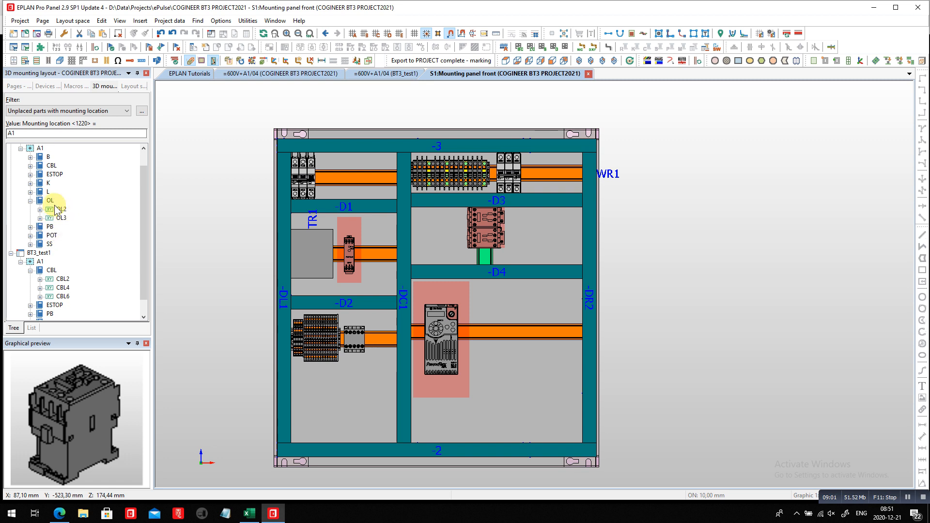
Step: Place overload relay OL2, rotated sideways, against the left side of the upper contactor M2
{"action": "left_click", "coordinate": [62, 209]}
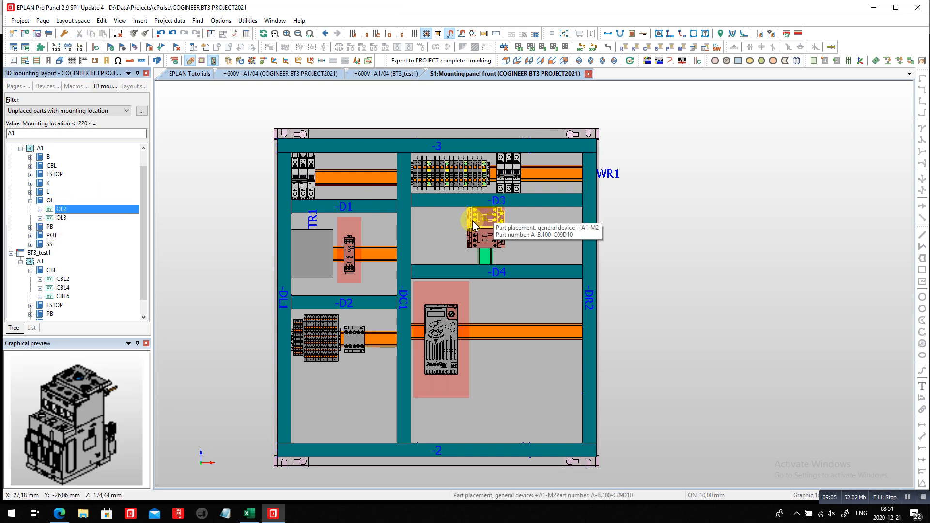
{"action": "left_click_drag", "start_coordinate": [61, 213], "coordinate": [457, 222]}
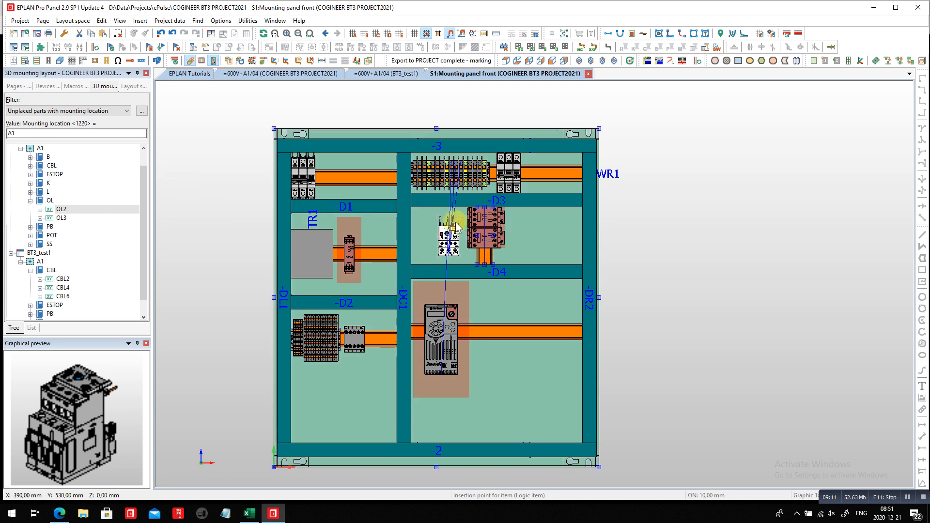
{"action": "scroll", "coordinate": [456, 225], "scroll_direction": "up", "scroll_amount": 4}
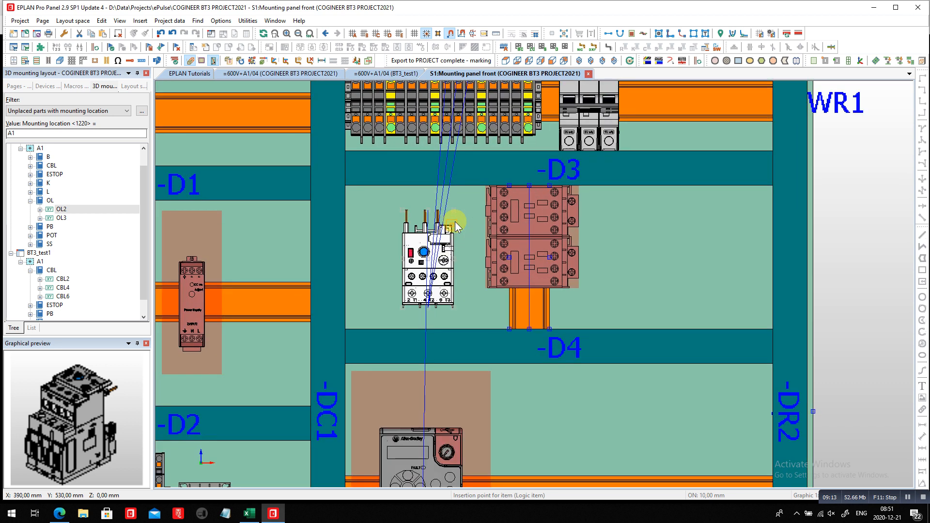
{"action": "left_click", "coordinate": [492, 234]}
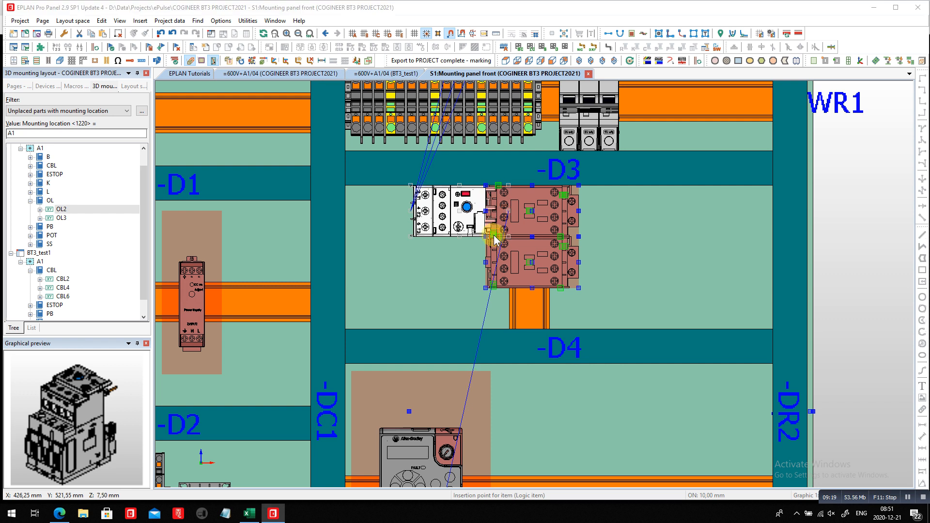
{"action": "left_click", "coordinate": [546, 260]}
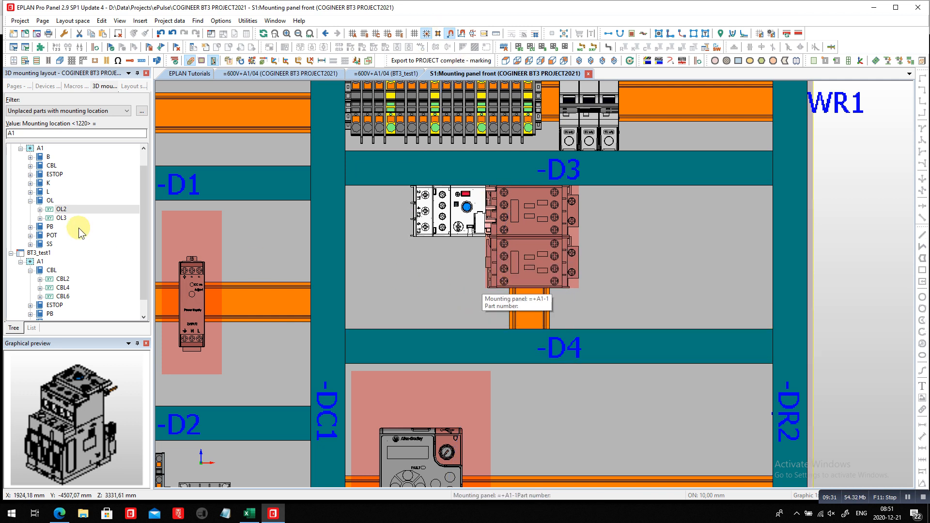
Step: Place overload relay OL3 against the left side of the lower contactor M3, using its OLR mounting point
{"action": "left_click_drag", "start_coordinate": [80, 209], "coordinate": [486, 283]}
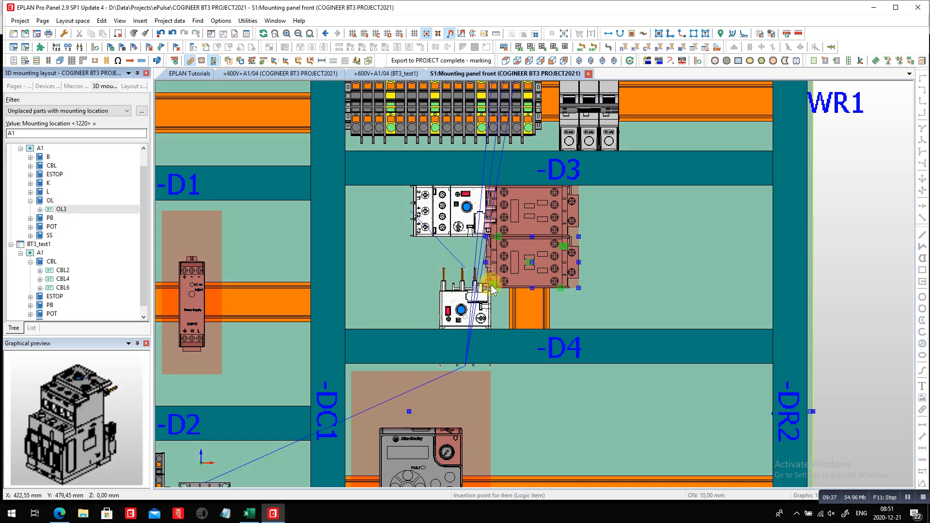
{"action": "left_click", "coordinate": [493, 286]}
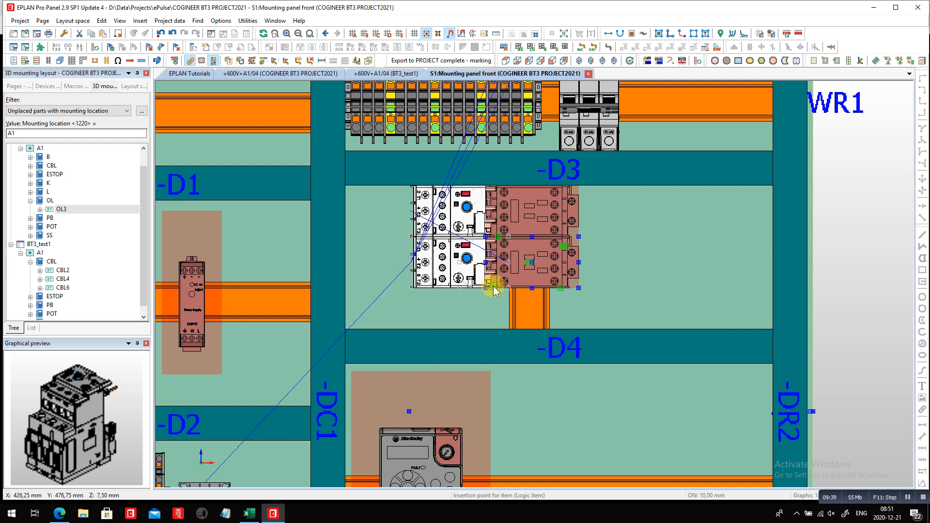
{"action": "left_click", "coordinate": [493, 286]}
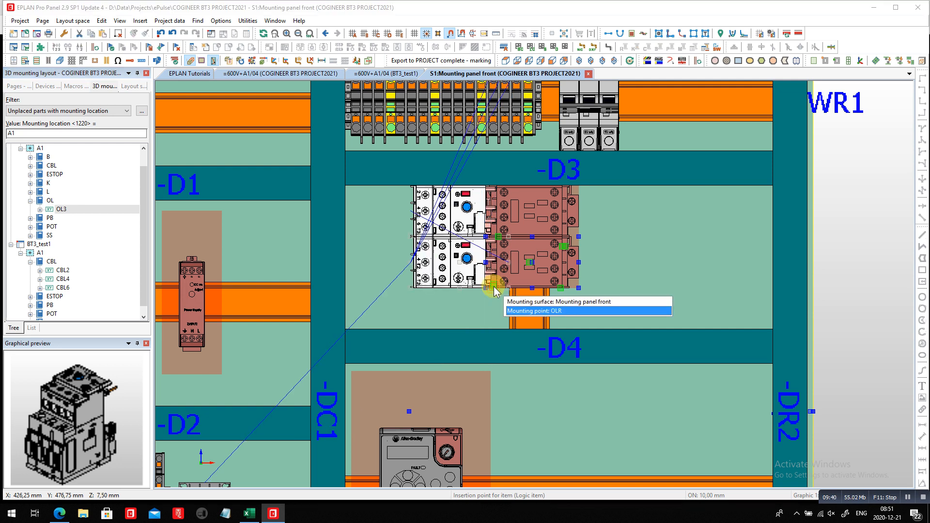
{"action": "left_click", "coordinate": [548, 311]}
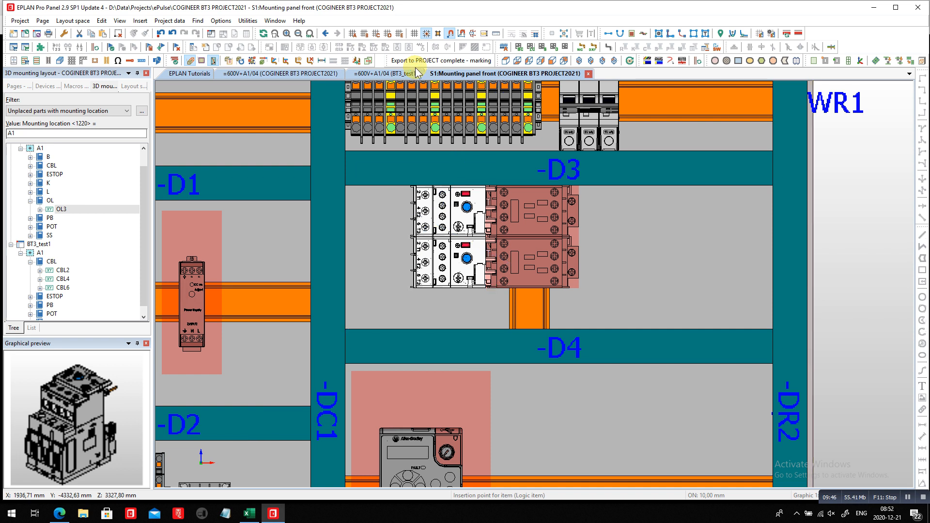
Step: Insert a TS 35_7,5 mounting rail spanning from duct DL1 to duct DC1 in the free area below terminal strip TB2
{"action": "left_click", "coordinate": [310, 33]}
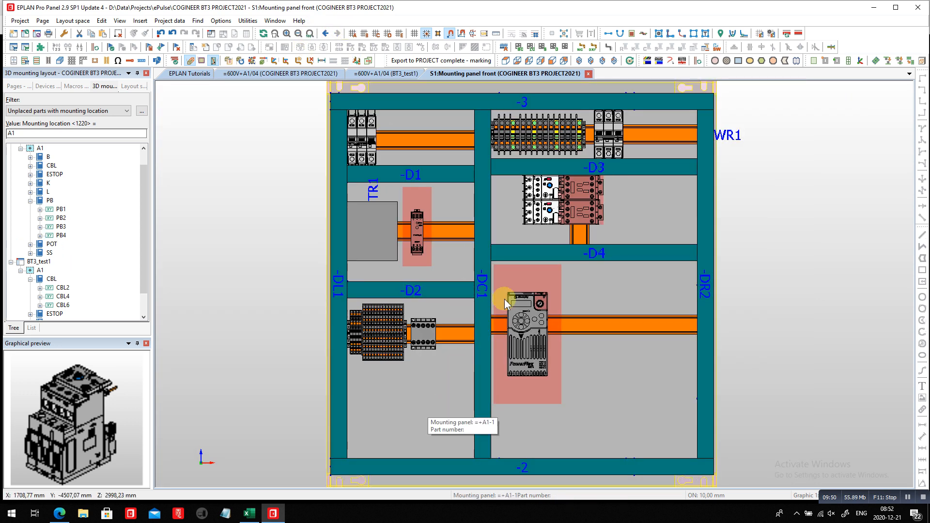
{"action": "left_click", "coordinate": [139, 21]}
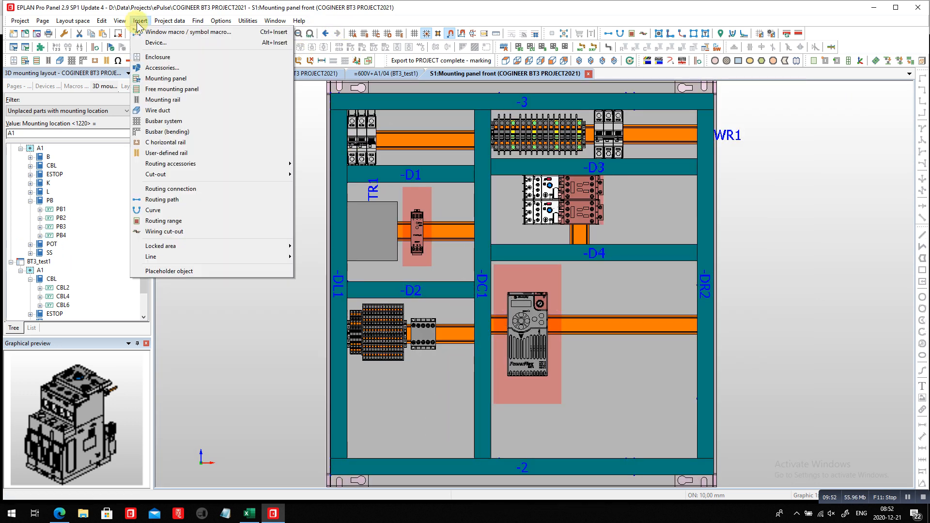
{"action": "left_click", "coordinate": [161, 101]}
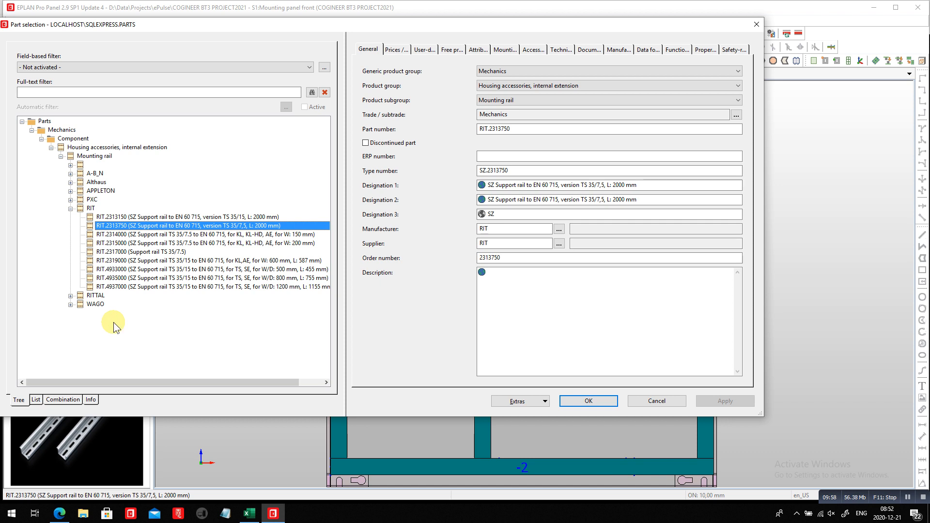
{"action": "left_click", "coordinate": [70, 200]}
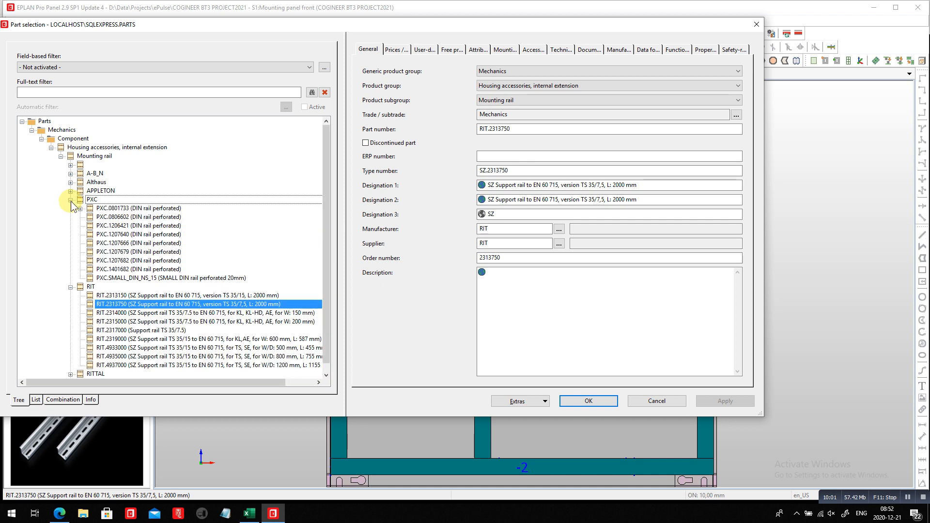
{"action": "left_click", "coordinate": [70, 165]}
{"action": "left_click", "coordinate": [143, 209]}
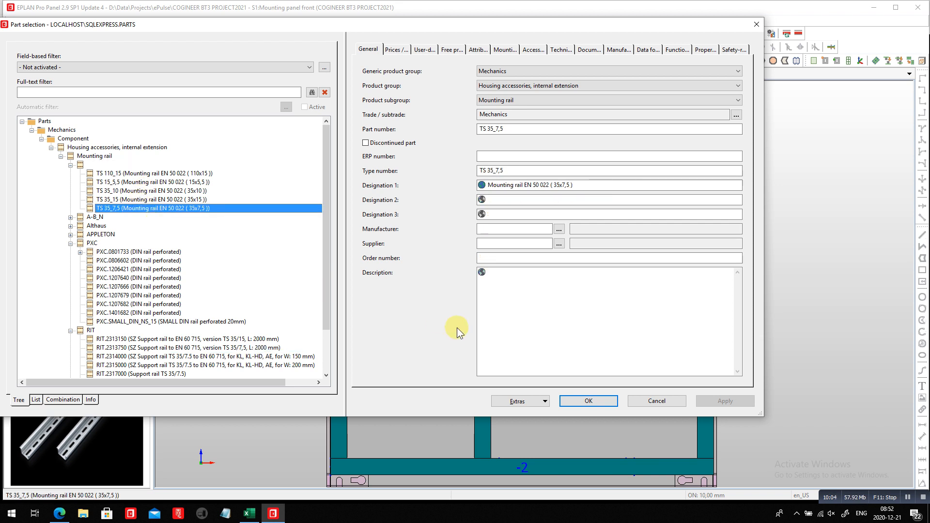
{"action": "left_click", "coordinate": [595, 402]}
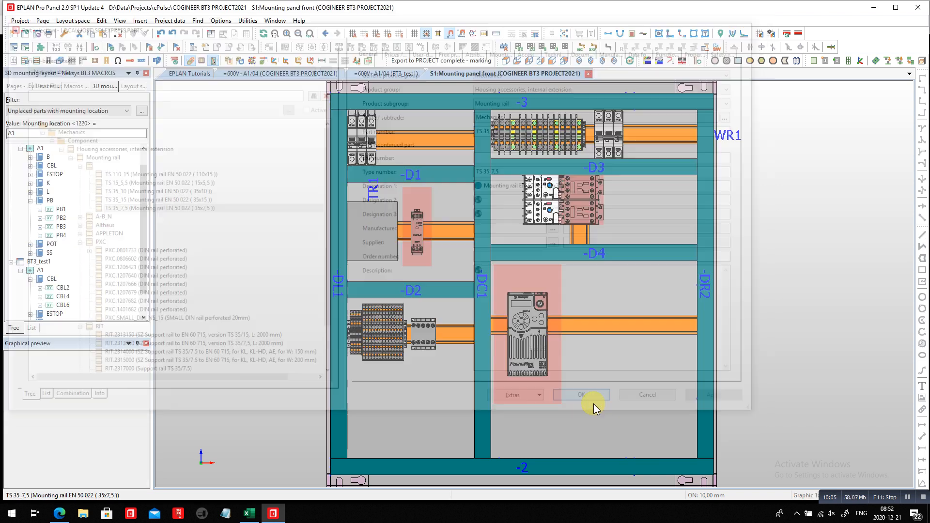
{"action": "left_click", "coordinate": [348, 422]}
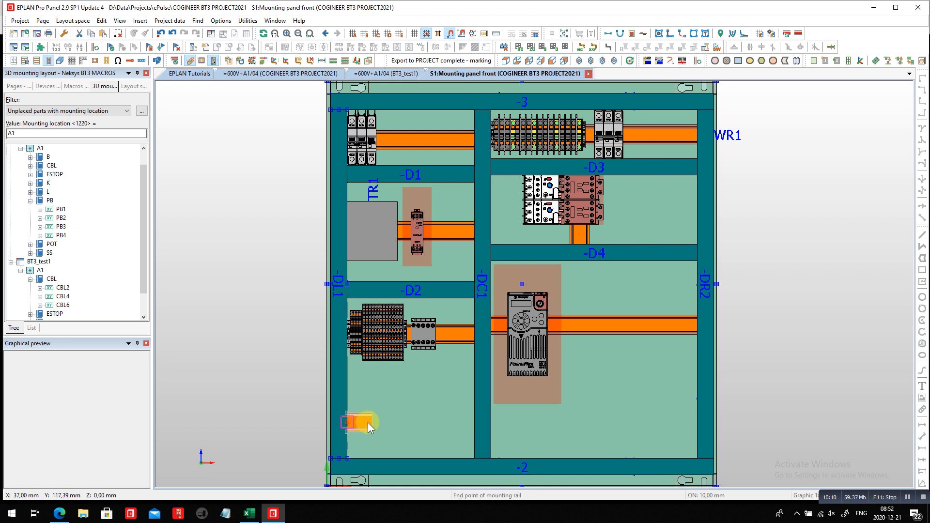
{"action": "left_click", "coordinate": [475, 427]}
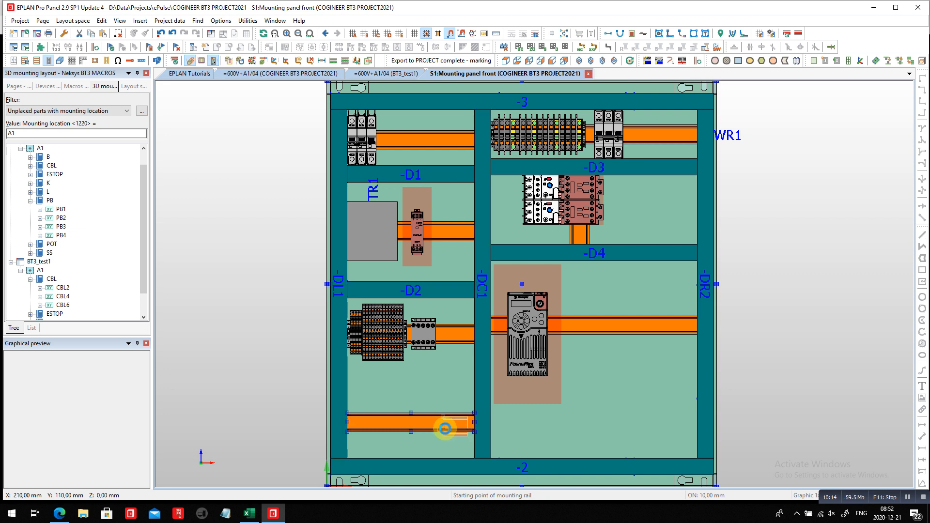
{"action": "key", "text": "Escape"}
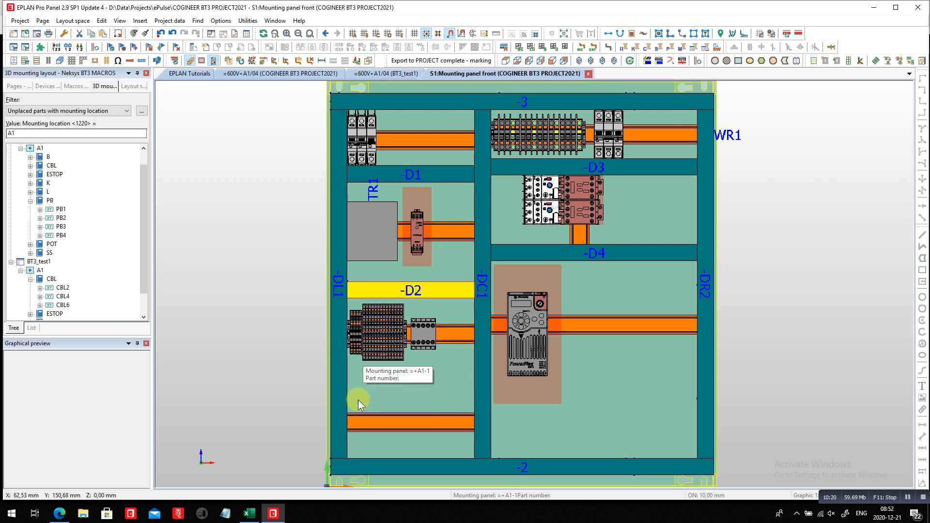
Step: Start duplicating wire duct D2 from its left end and set the copy's Y placement offset to -75 mm
{"action": "key", "text": "d"}
{"action": "left_click", "coordinate": [347, 291]}
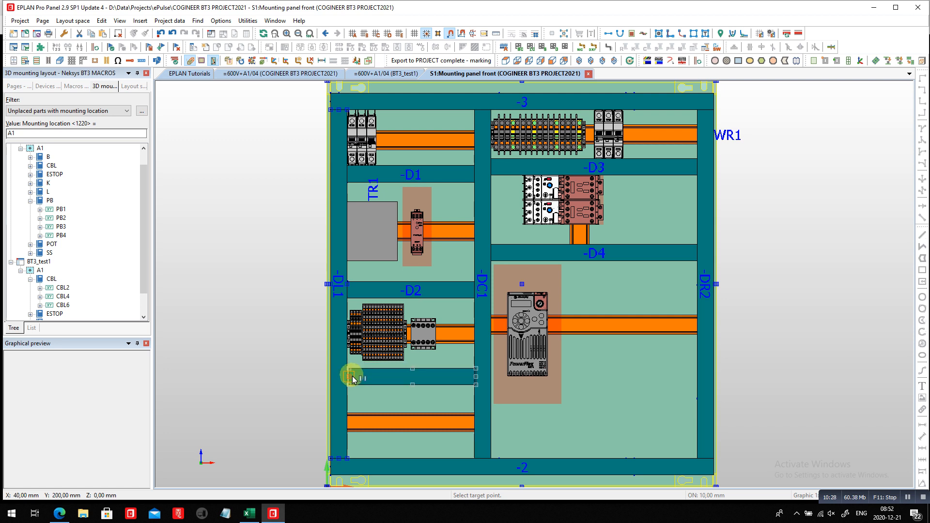
{"action": "right_click", "coordinate": [354, 376]}
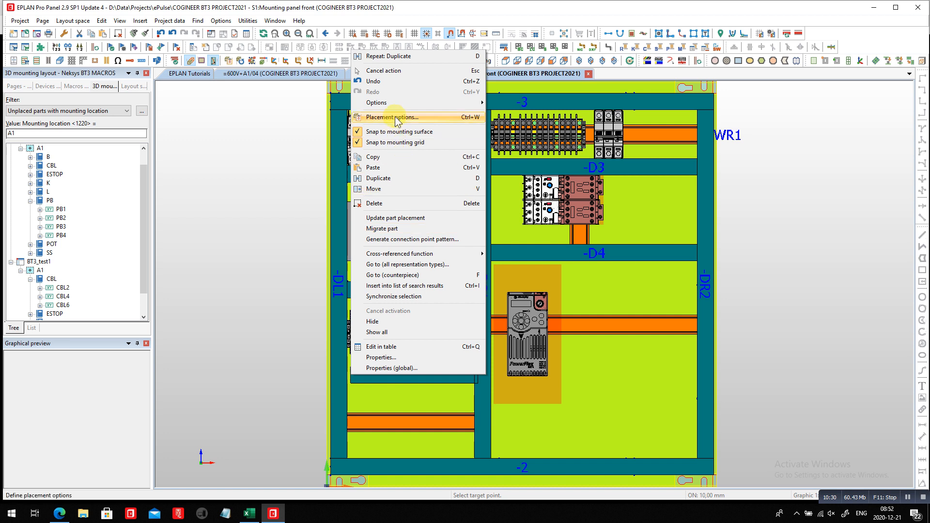
{"action": "left_click", "coordinate": [392, 117]}
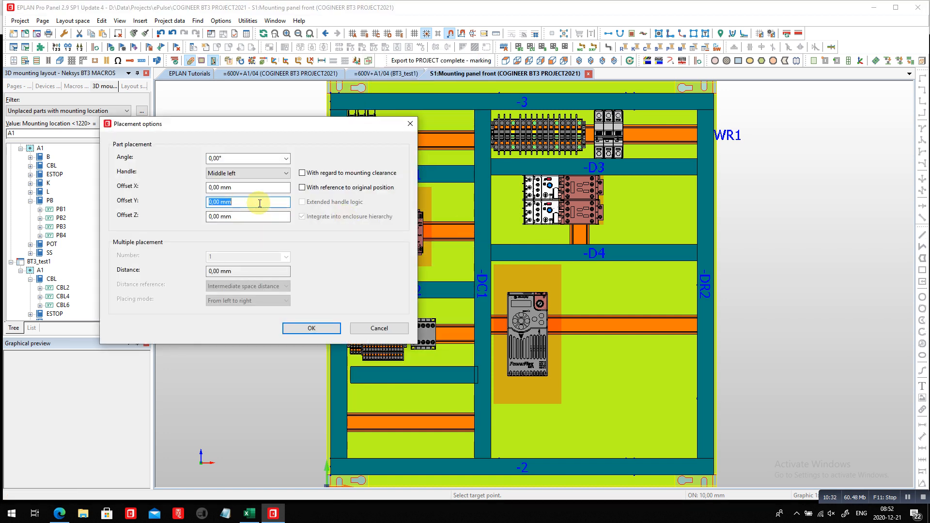
{"action": "type", "text": "-"}
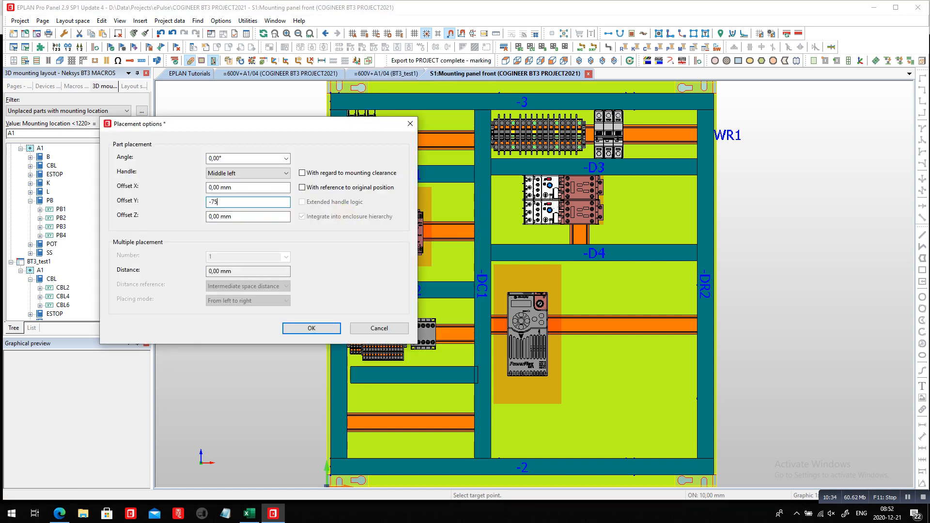
{"action": "type", "text": "75"}
{"action": "key", "text": "Tab"}
{"action": "left_click", "coordinate": [289, 328]}
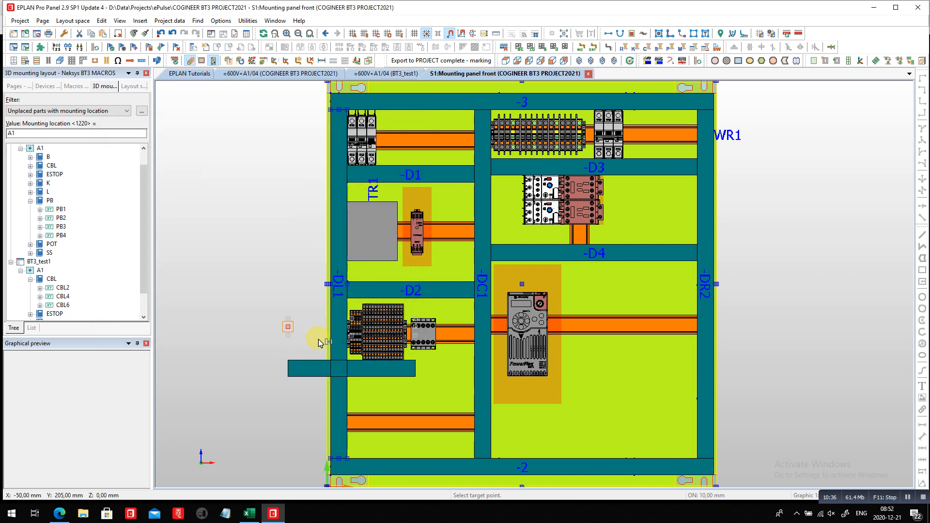
Step: Place one copy of the duct between DL1 and DC1, 75 mm below the center of the terminal strip TB2 rail
{"action": "scroll", "coordinate": [334, 342], "scroll_direction": "up", "scroll_amount": 3}
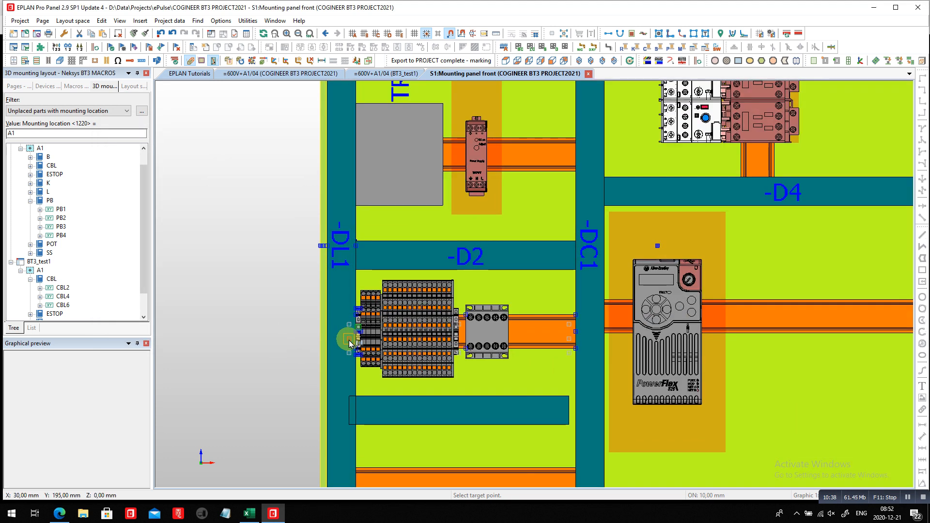
{"action": "scroll", "coordinate": [349, 342], "scroll_direction": "up", "scroll_amount": 1}
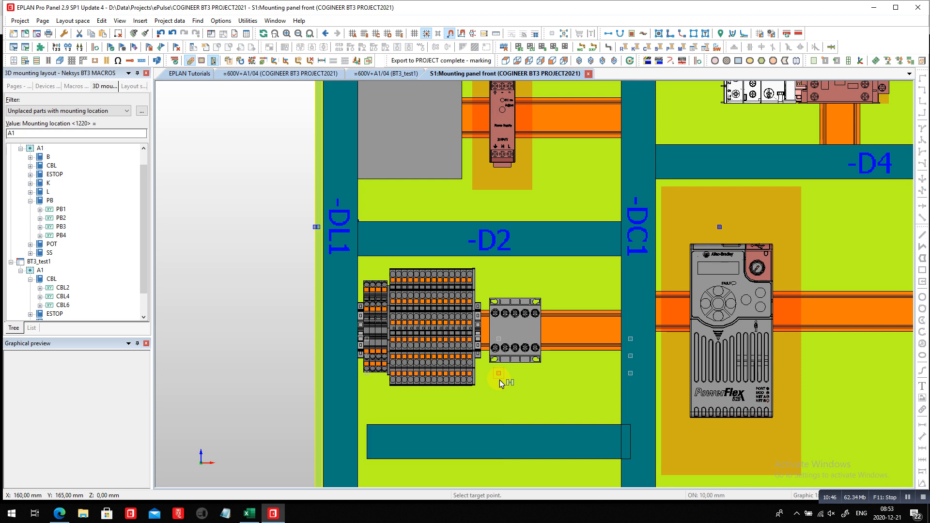
{"action": "key", "text": "a"}
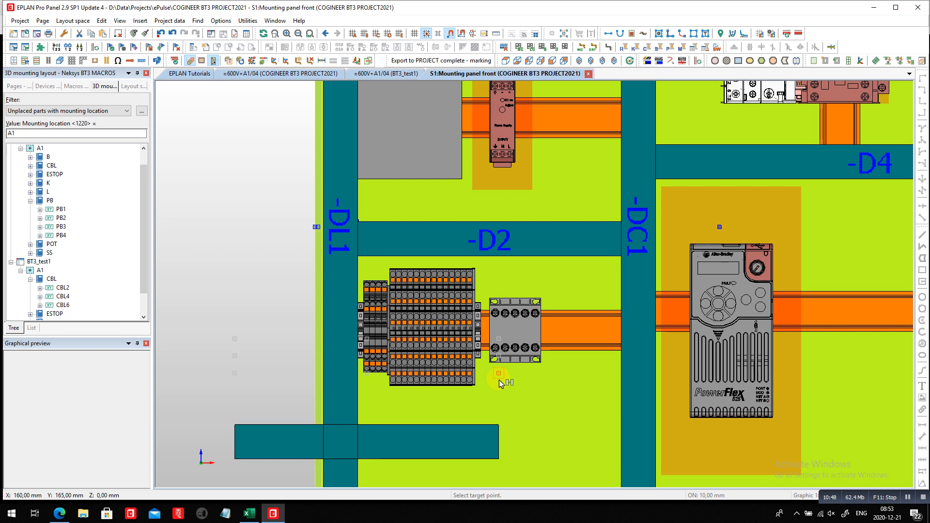
{"action": "key", "text": "a"}
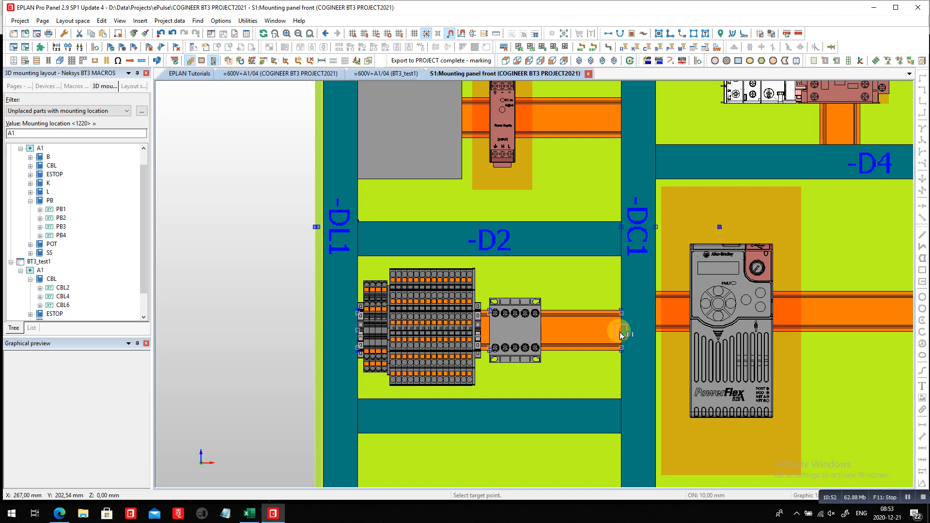
{"action": "left_click", "coordinate": [622, 416]}
{"action": "left_click", "coordinate": [438, 275]}
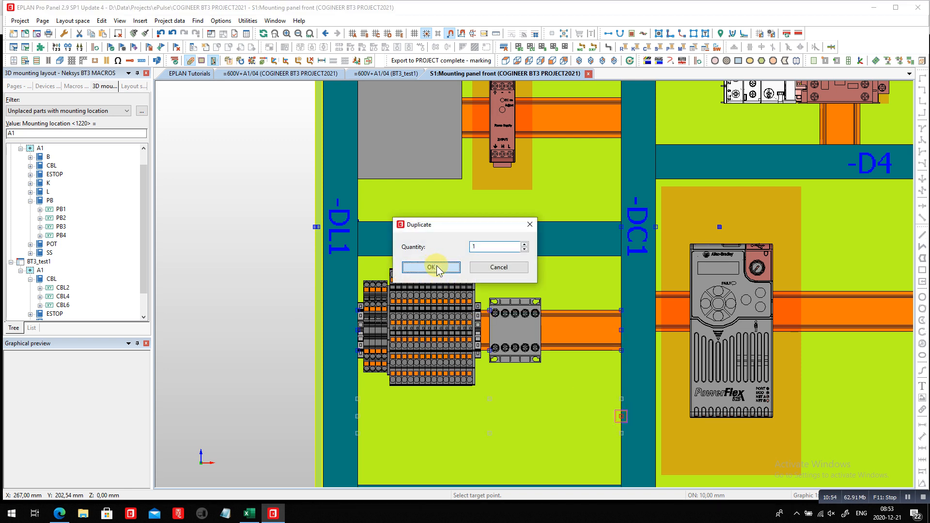
{"action": "left_click", "coordinate": [438, 312]}
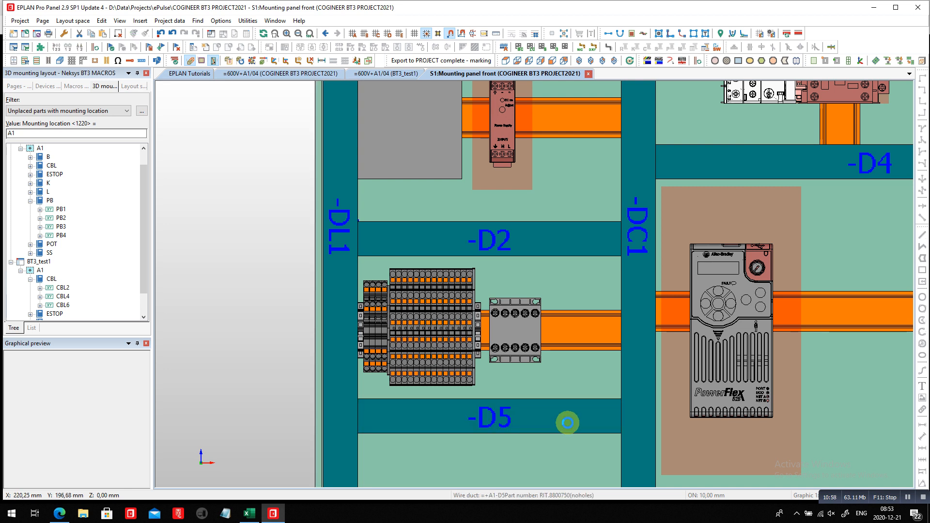
Step: Place the K controller on the new rail below duct D5, roughly midway between ducts DL1 and DC1
{"action": "left_click", "coordinate": [568, 422]}
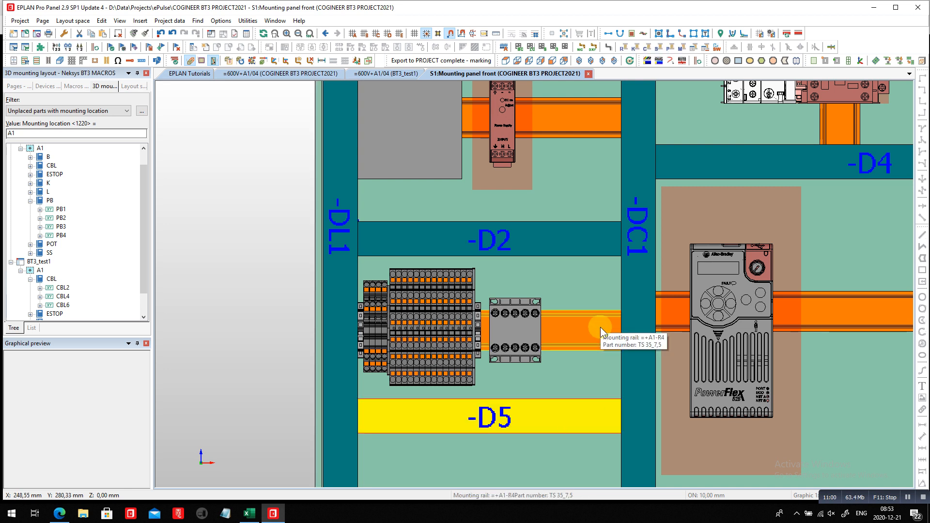
{"action": "scroll", "coordinate": [549, 187], "scroll_direction": "down", "scroll_amount": 1}
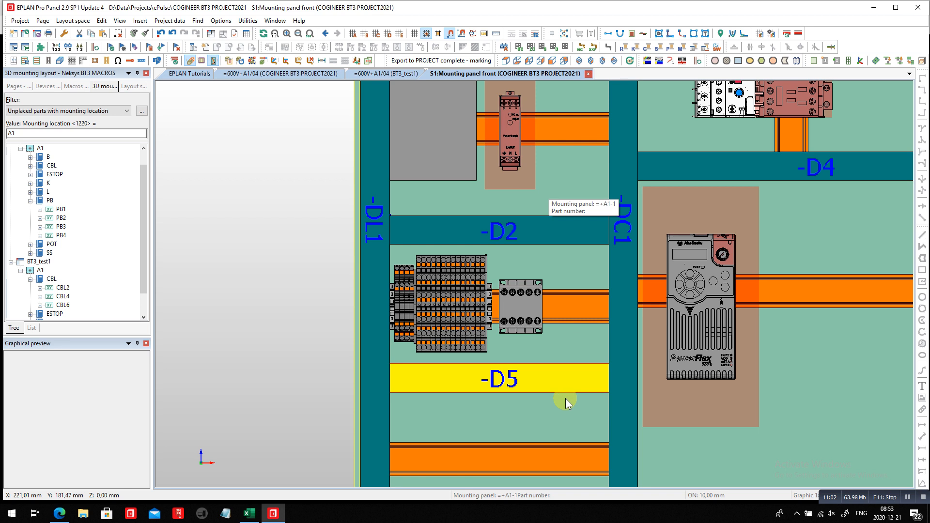
{"action": "left_click", "coordinate": [49, 184]}
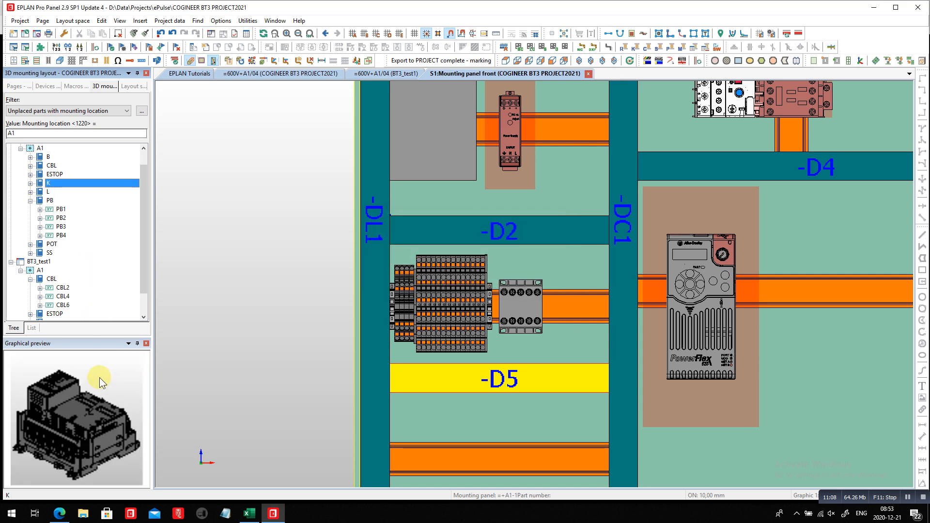
{"action": "left_click_drag", "start_coordinate": [40, 184], "coordinate": [426, 384]}
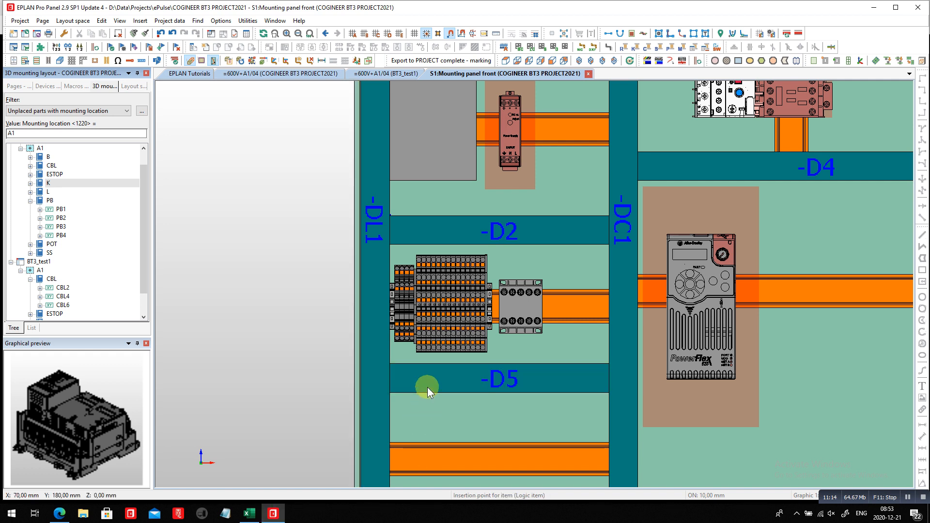
{"action": "scroll", "coordinate": [433, 416], "scroll_direction": "down", "scroll_amount": 2}
{"action": "left_click", "coordinate": [417, 414]}
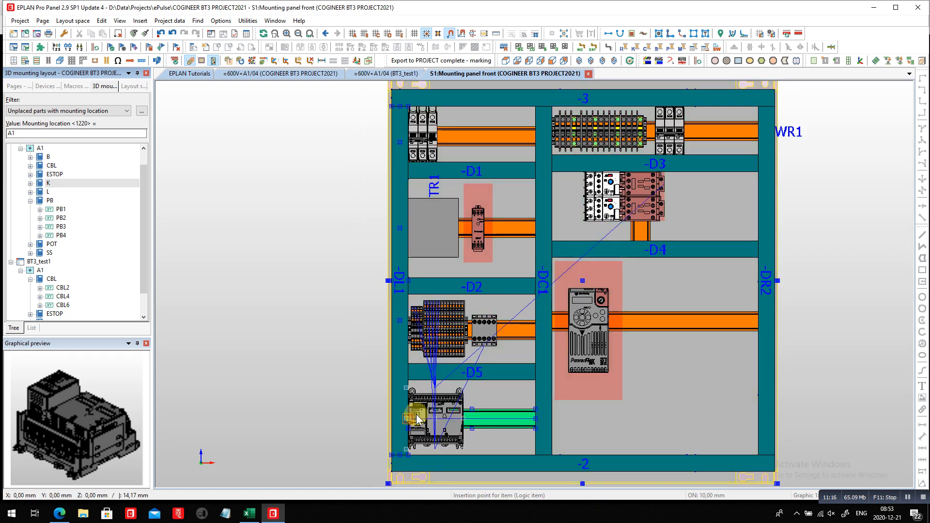
{"action": "left_click", "coordinate": [443, 414]}
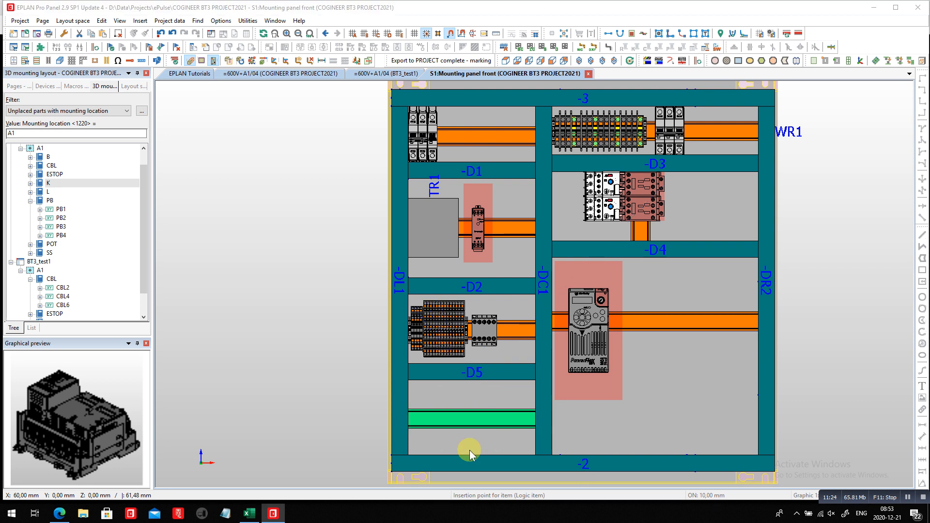
{"action": "left_click", "coordinate": [412, 235]}
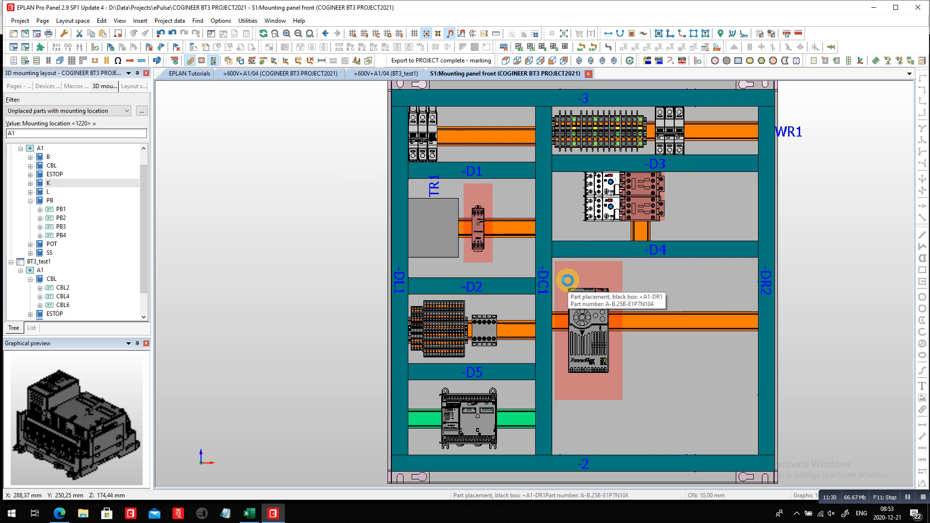
Step: Place device B1 on the mounting rail between ducts D2 and D5, between the terminal strip and the five-pole terminal block
{"action": "left_click", "coordinate": [47, 166]}
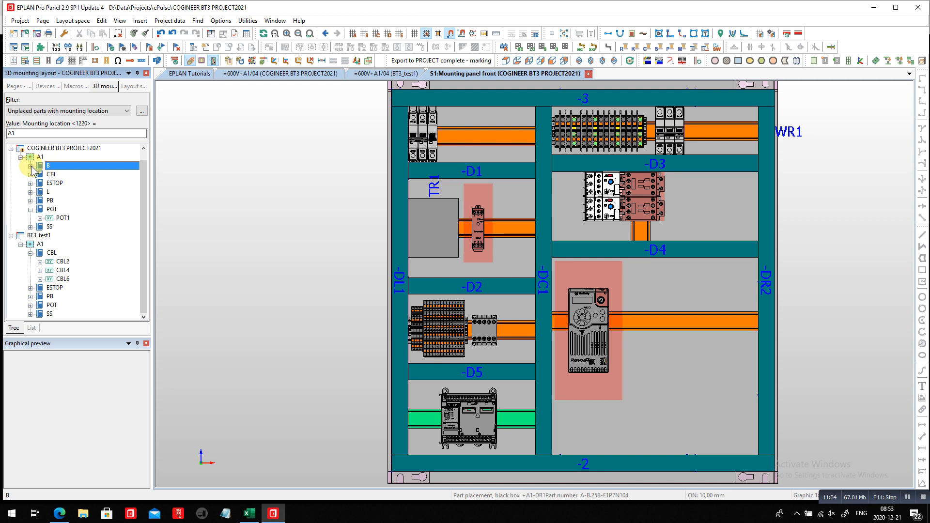
{"action": "double_click", "coordinate": [50, 167]}
{"action": "left_click_drag", "start_coordinate": [54, 174], "coordinate": [500, 233]}
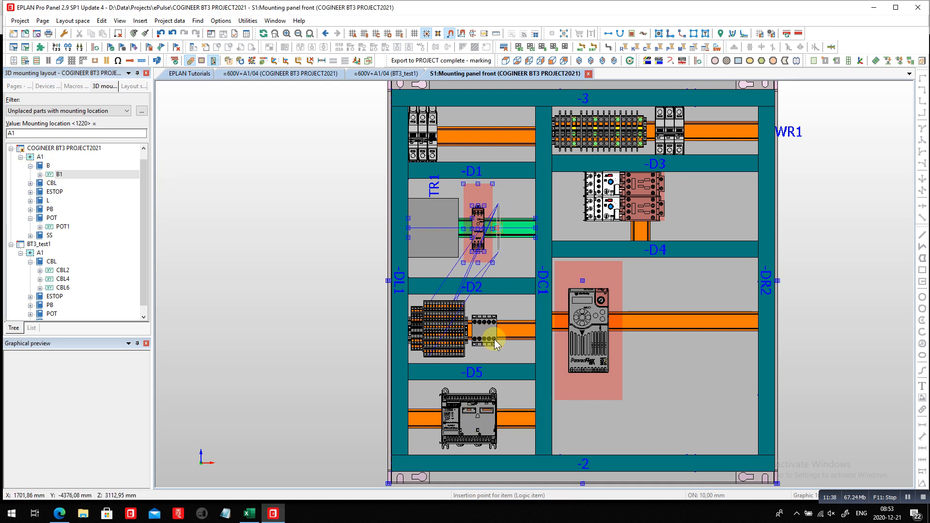
{"action": "scroll", "coordinate": [498, 330], "scroll_direction": "up", "scroll_amount": 3}
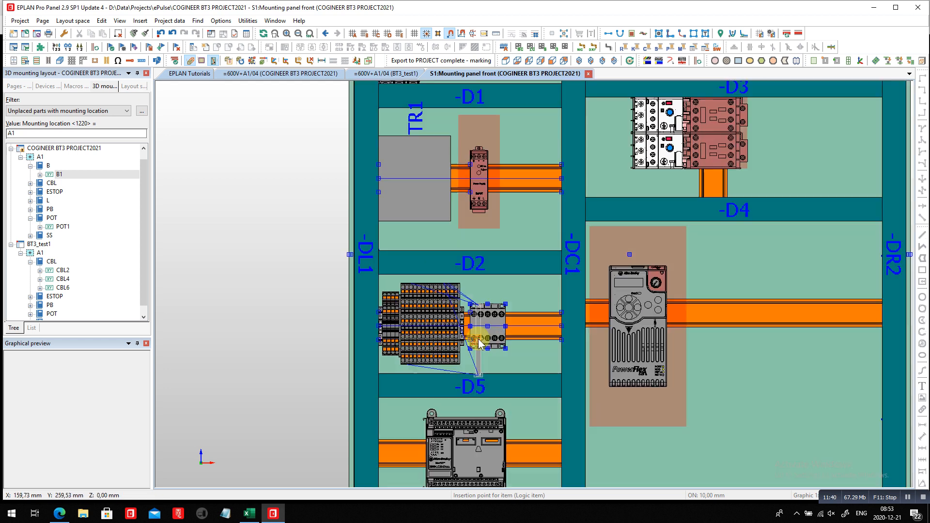
{"action": "scroll", "coordinate": [463, 321], "scroll_direction": "up", "scroll_amount": 1}
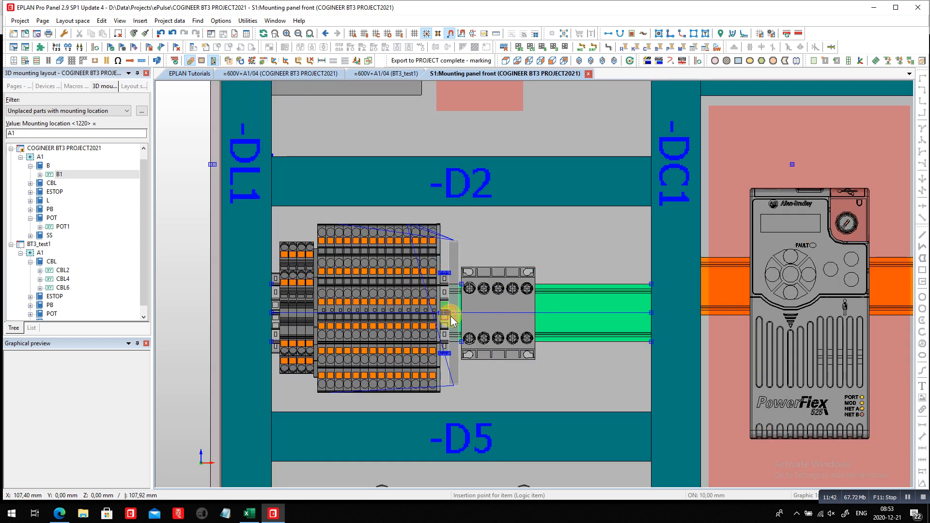
{"action": "left_click", "coordinate": [456, 318]}
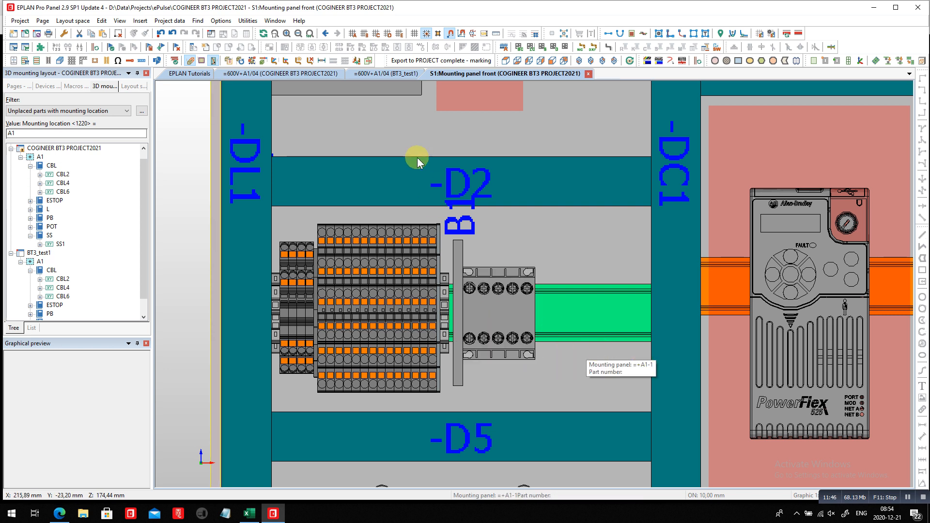
Step: Place the L device L1A on the drive's mounting rail, just beside drive DR1 on its DR2 side
{"action": "left_click", "coordinate": [314, 34]}
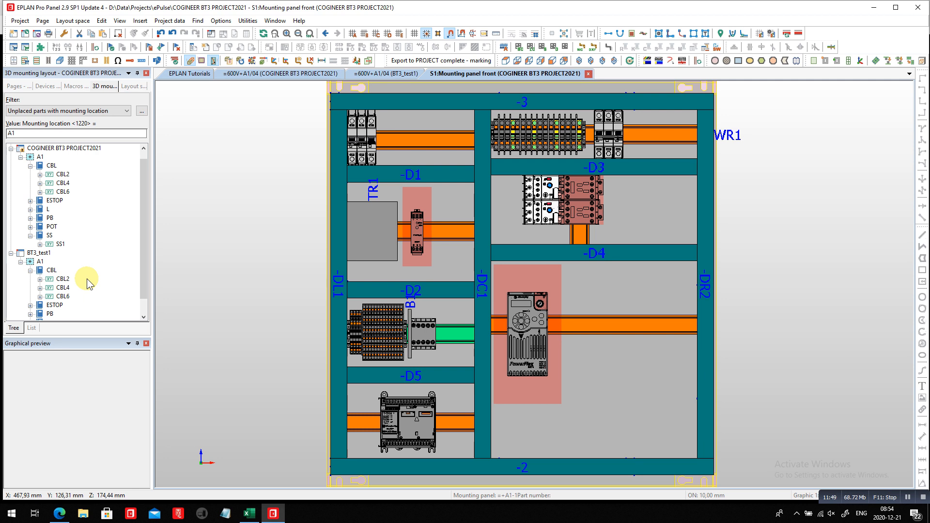
{"action": "left_click", "coordinate": [42, 209]}
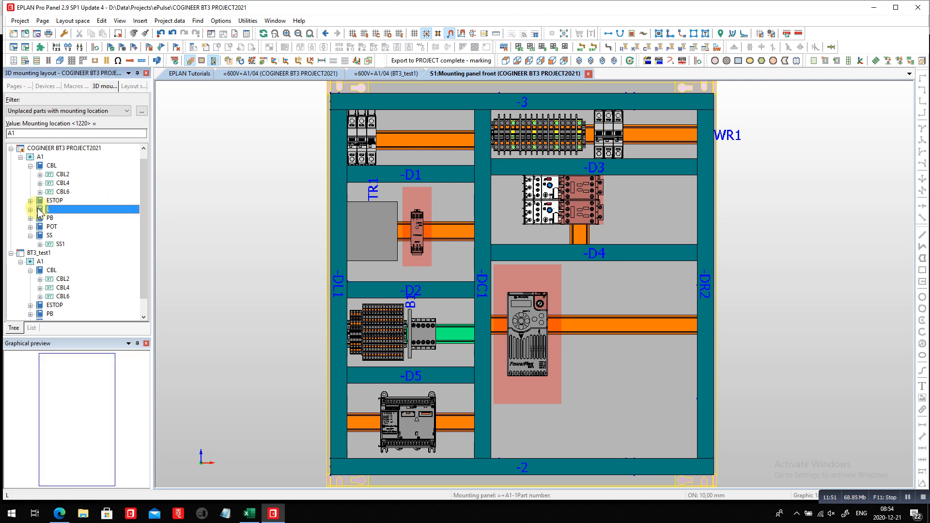
{"action": "left_click_drag", "start_coordinate": [39, 212], "coordinate": [560, 326]}
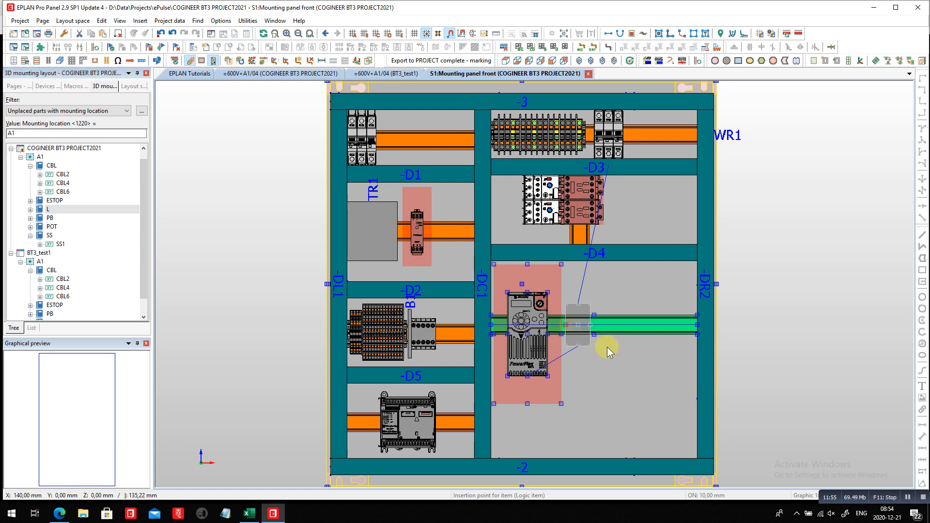
{"action": "left_click", "coordinate": [607, 349]}
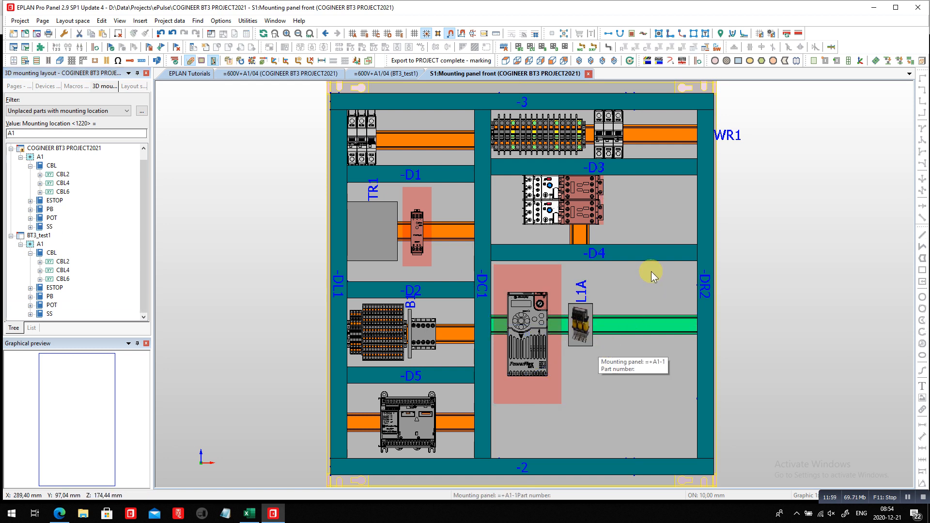
Step: Move the mounting rail carrying drive DR1 and L1A down so the drive's clearance area ends just above duct 2
{"action": "left_click", "coordinate": [629, 321]}
{"action": "key", "text": "m"}
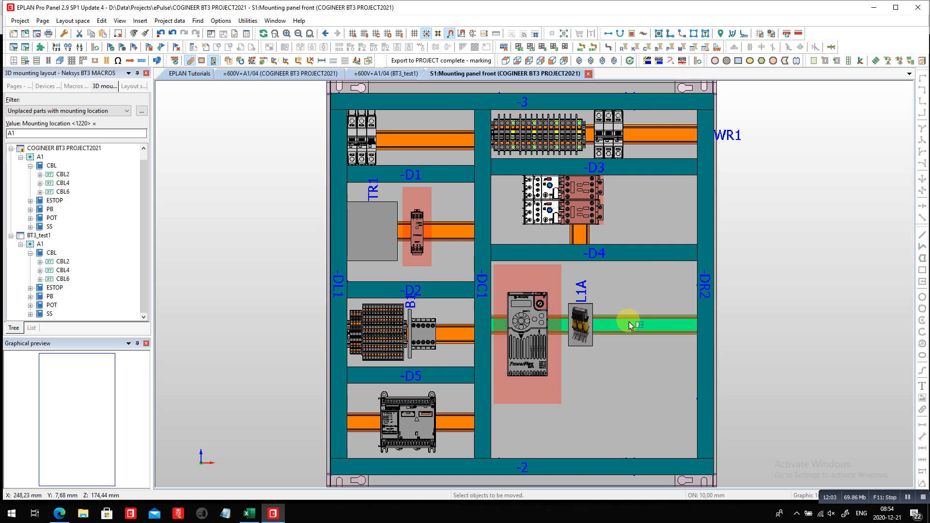
{"action": "left_click", "coordinate": [630, 324]}
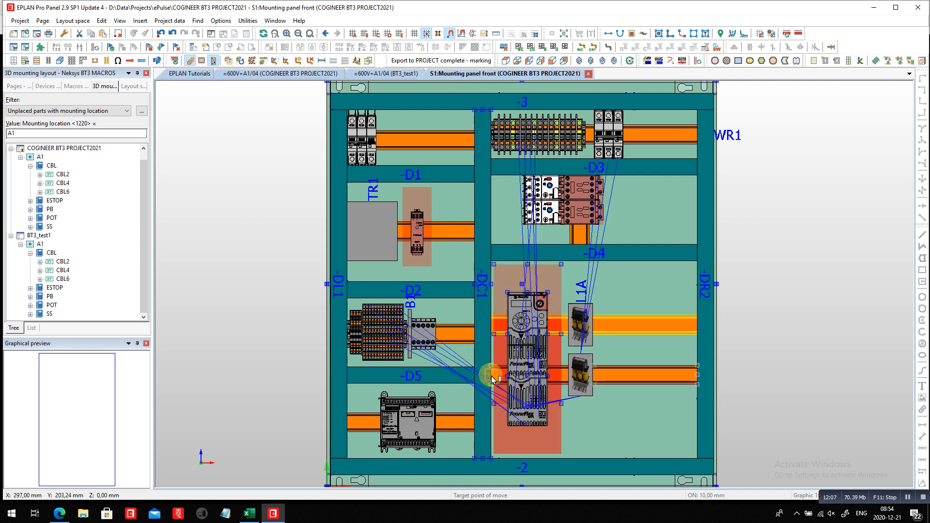
{"action": "left_click", "coordinate": [491, 375]}
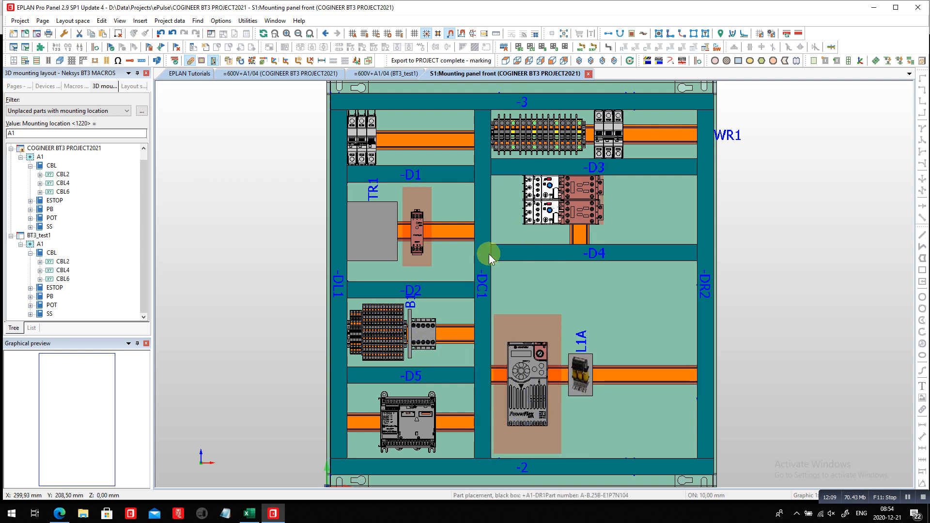
Step: Move ducts D3 and D4 with contactor rail R5 down along DC1 until D4 lies just above the drive's clearance area
{"action": "left_click", "coordinate": [508, 254]}
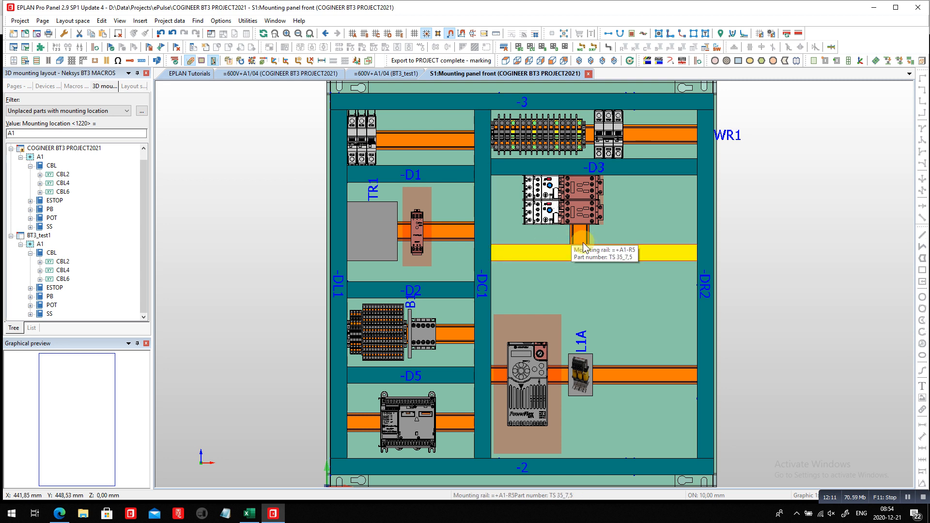
{"action": "left_click", "coordinate": [562, 167], "text": "ctrl"}
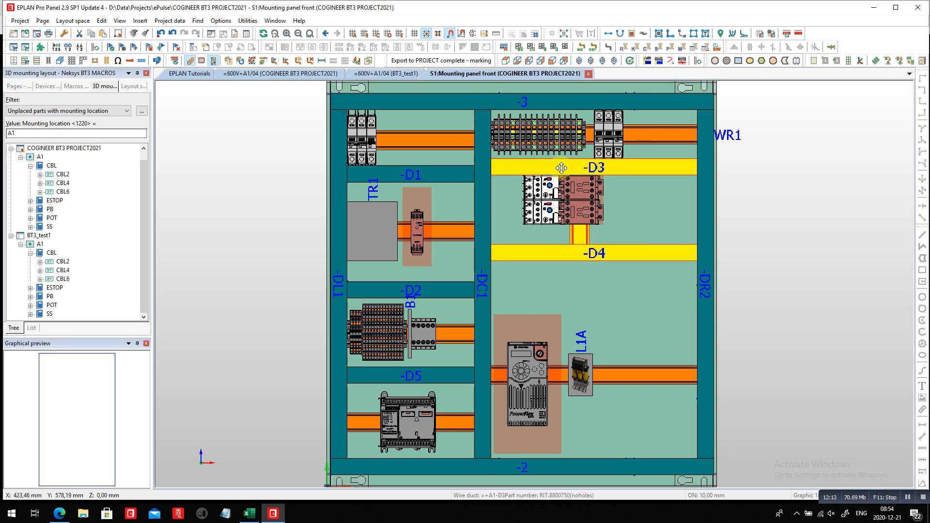
{"action": "left_click", "coordinate": [492, 170]}
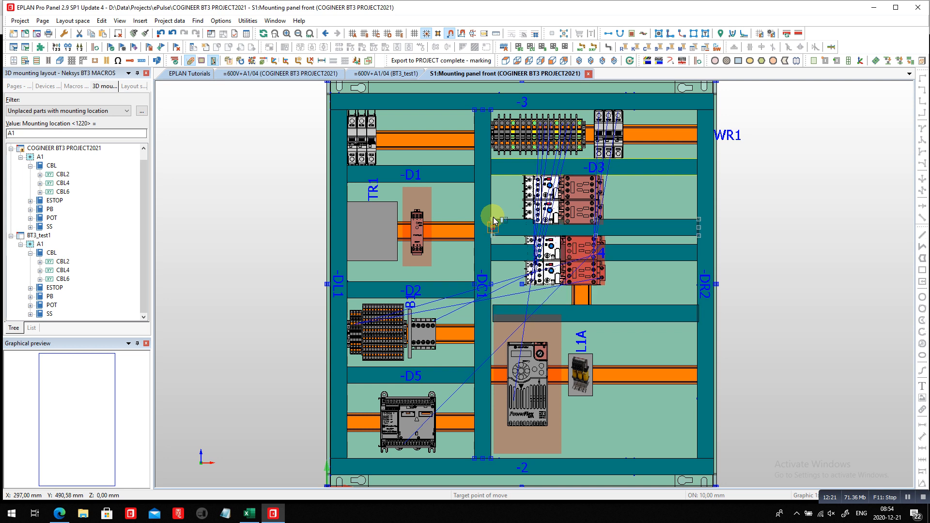
{"action": "left_click", "coordinate": [494, 220]}
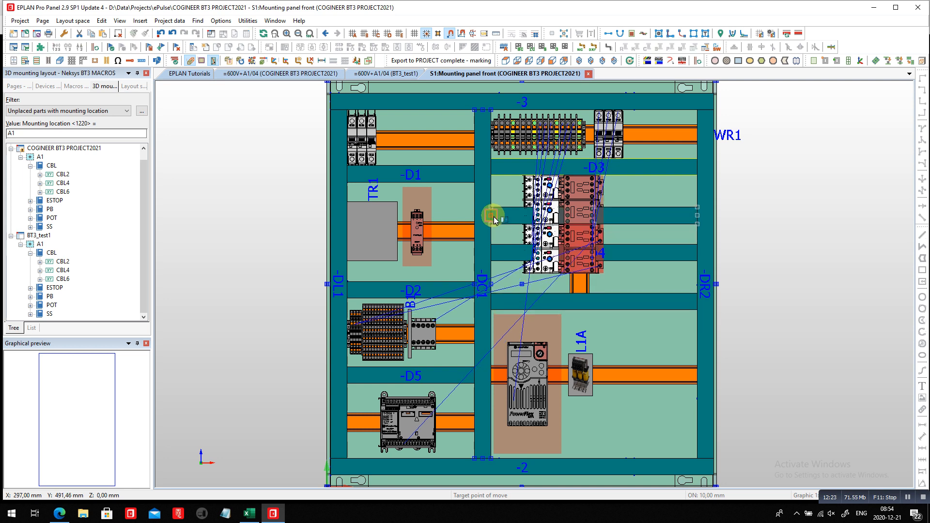
{"action": "left_click", "coordinate": [493, 216]}
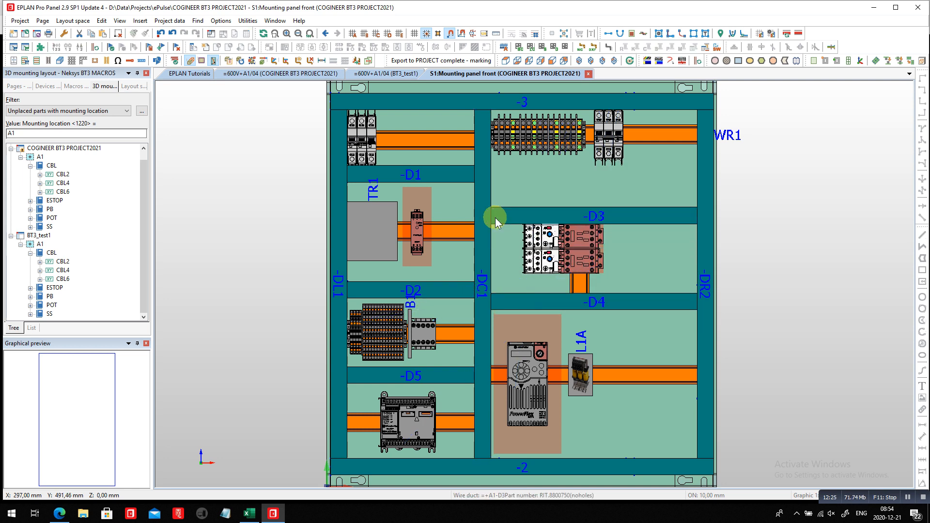
Step: Turn on the collision check
{"action": "left_click", "coordinate": [246, 20]}
{"action": "mouse_move", "coordinate": [222, 20]}
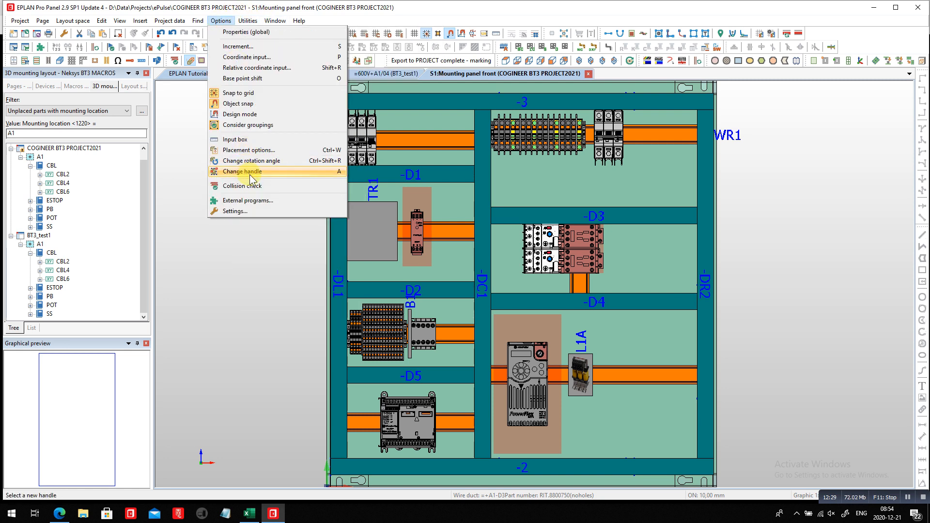
{"action": "left_click", "coordinate": [252, 188]}
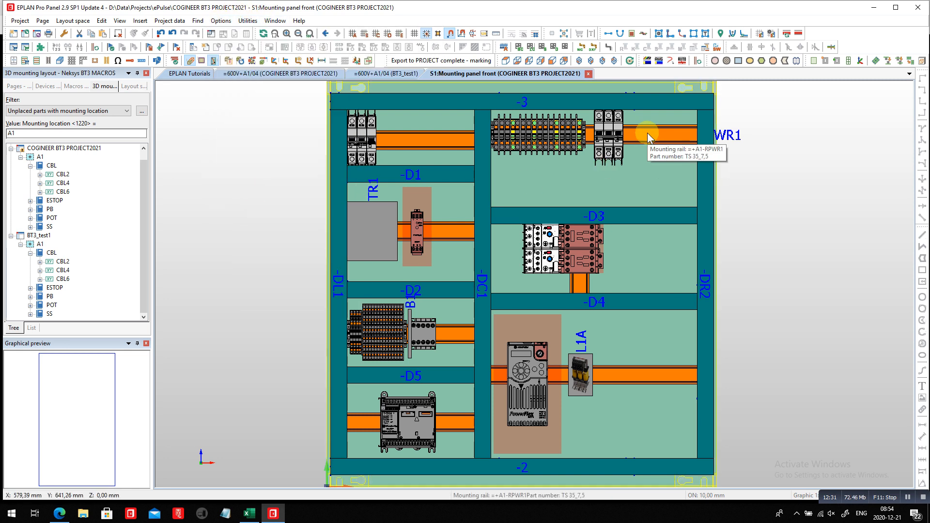
Step: Move mounting rail RPWR1 with its terminals and breakers down along DC1, roughly midway between ducts 3 and D3
{"action": "key", "text": "v"}
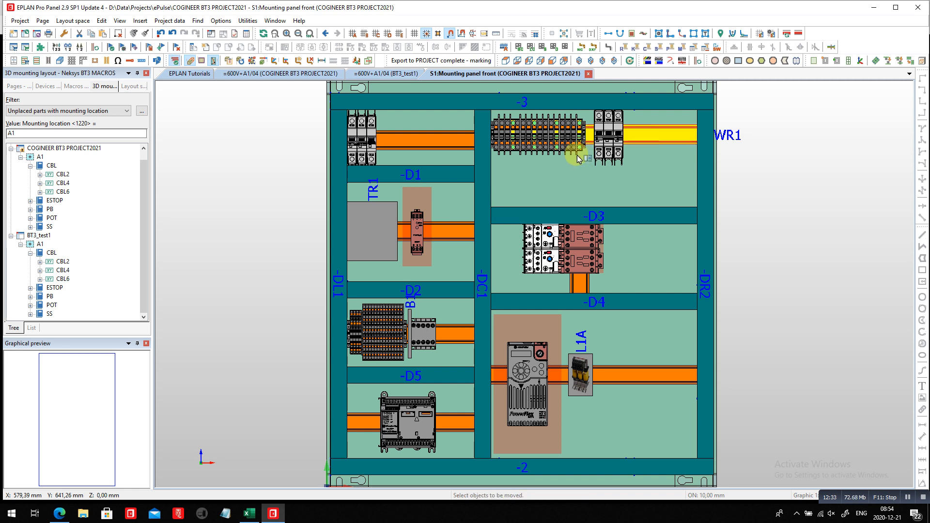
{"action": "left_click", "coordinate": [482, 137]}
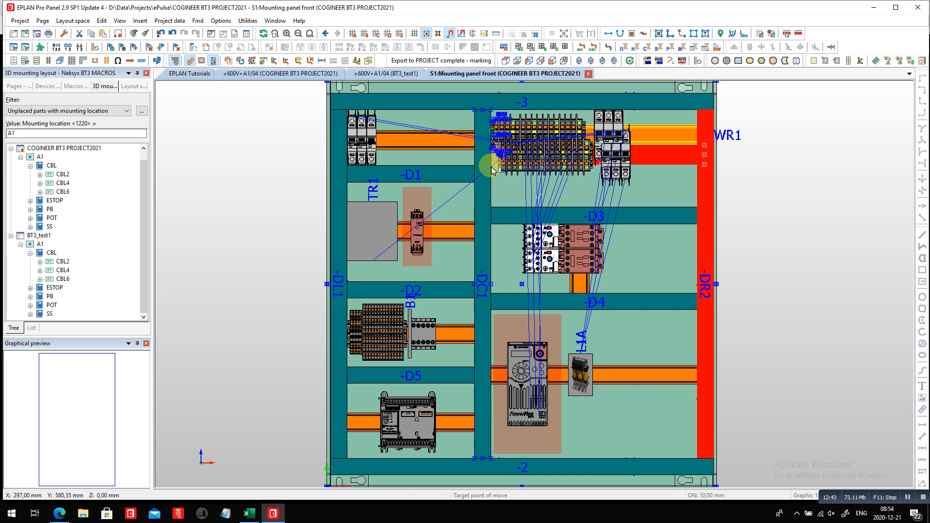
{"action": "scroll", "coordinate": [492, 169], "scroll_direction": "up", "scroll_amount": 3}
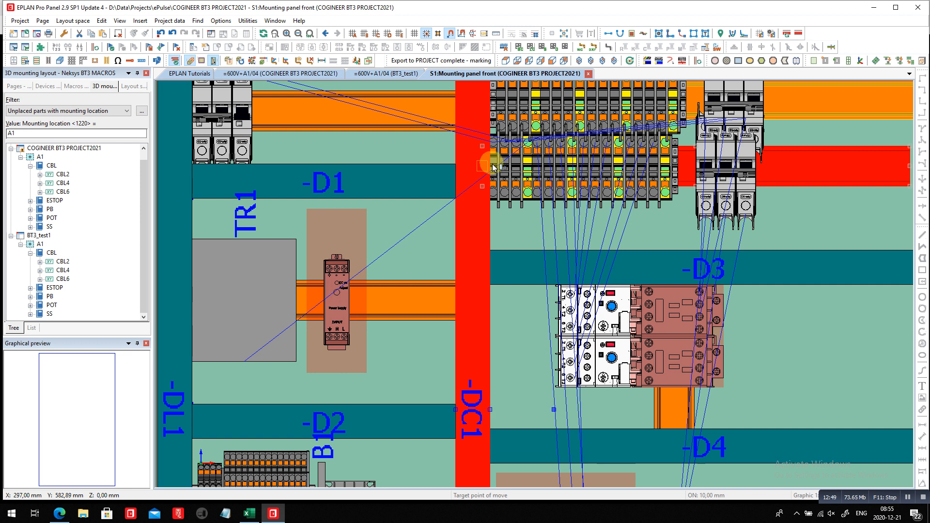
{"action": "left_click", "coordinate": [493, 167]}
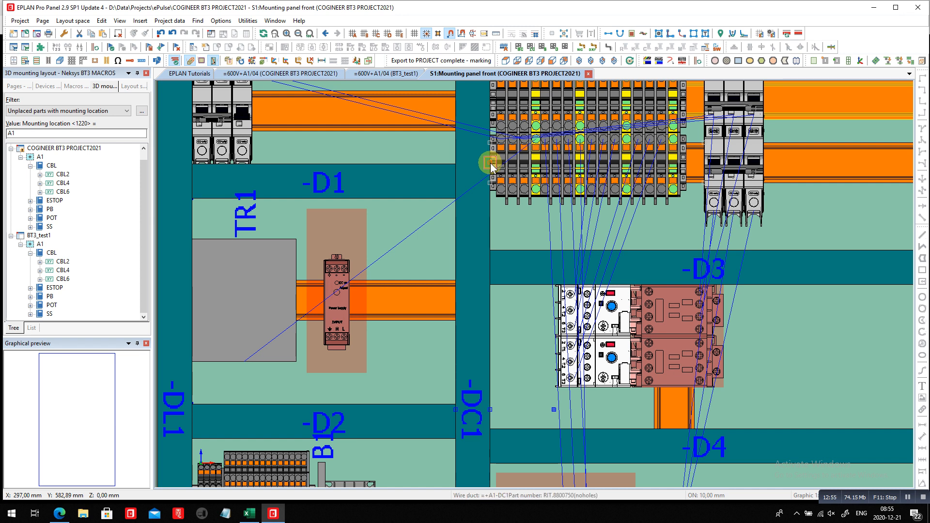
{"action": "left_click", "coordinate": [490, 164]}
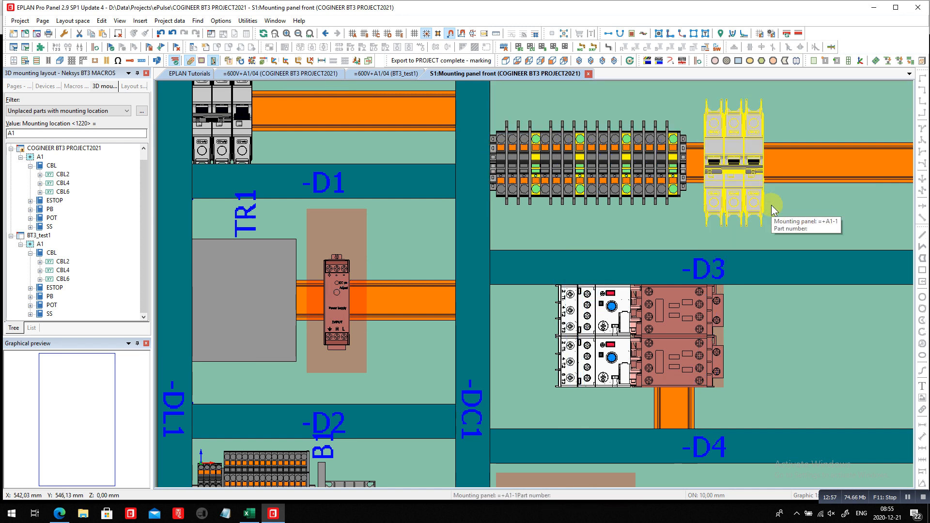
Step: Move the three circuit breakers from the rail above duct D1 onto rail RPWR1, beside the existing breakers
{"action": "scroll", "coordinate": [771, 205], "scroll_direction": "down", "scroll_amount": 3}
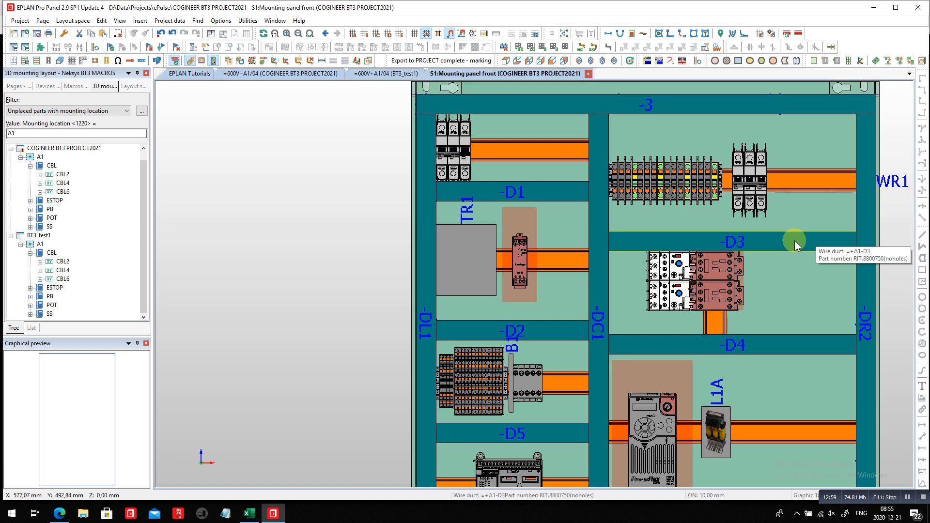
{"action": "left_click_drag", "start_coordinate": [377, 108], "coordinate": [482, 190]}
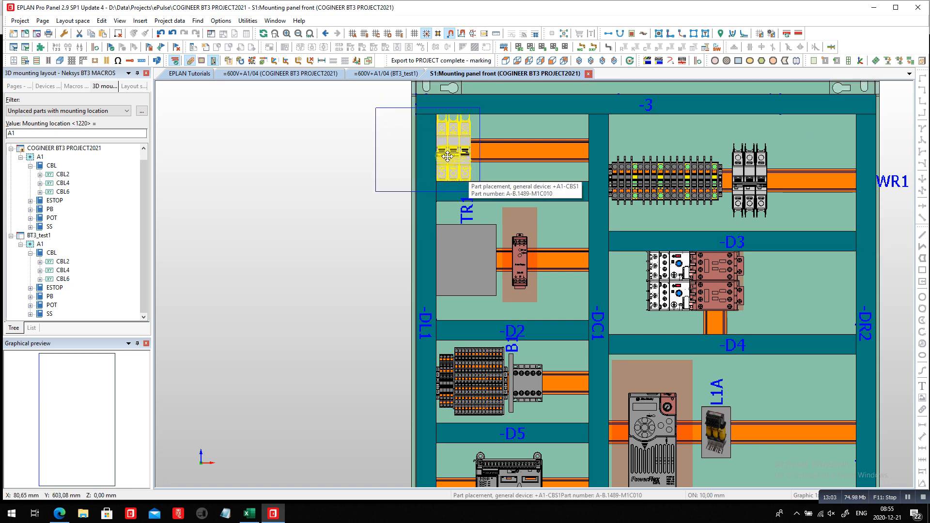
{"action": "left_click_drag", "start_coordinate": [447, 156], "coordinate": [777, 187]}
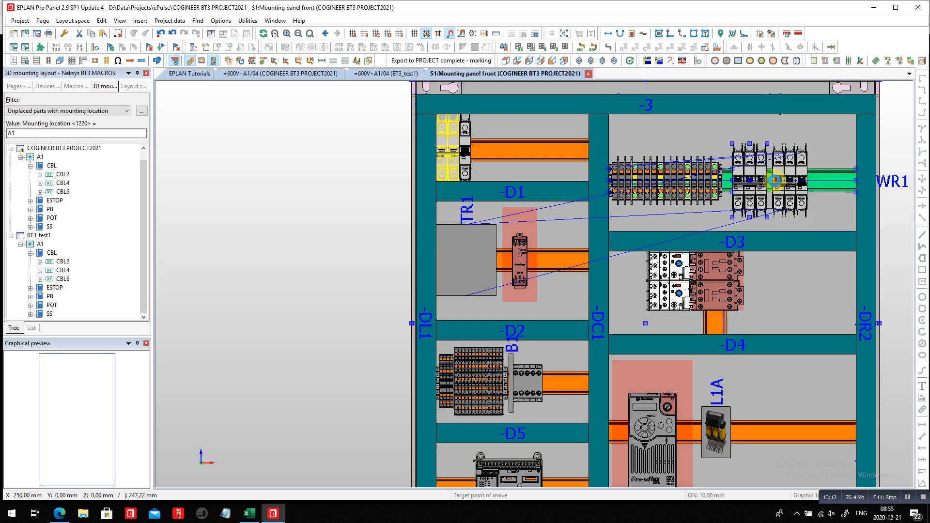
{"action": "left_click", "coordinate": [774, 182]}
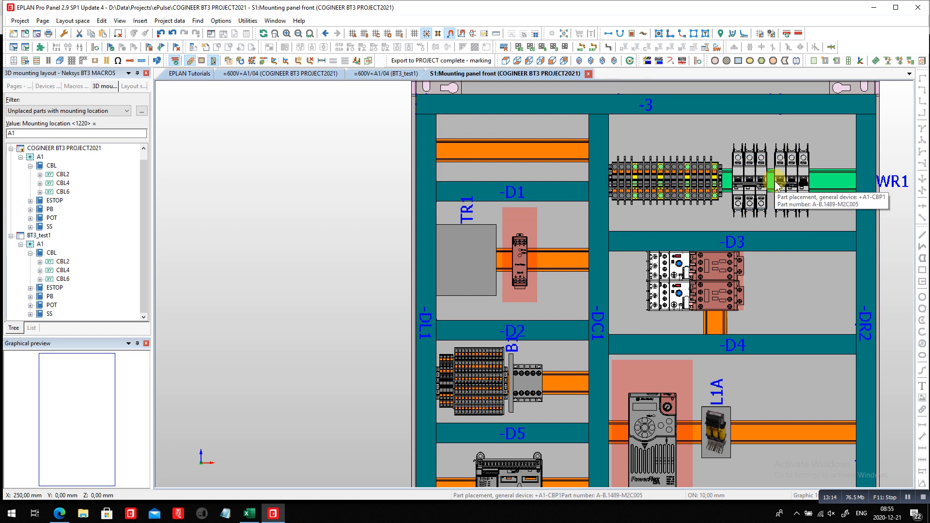
Step: Select the complete mounting panel layout, route its connections, and rotate the layout space to inspect the wiring in 3D
{"action": "left_click", "coordinate": [310, 34]}
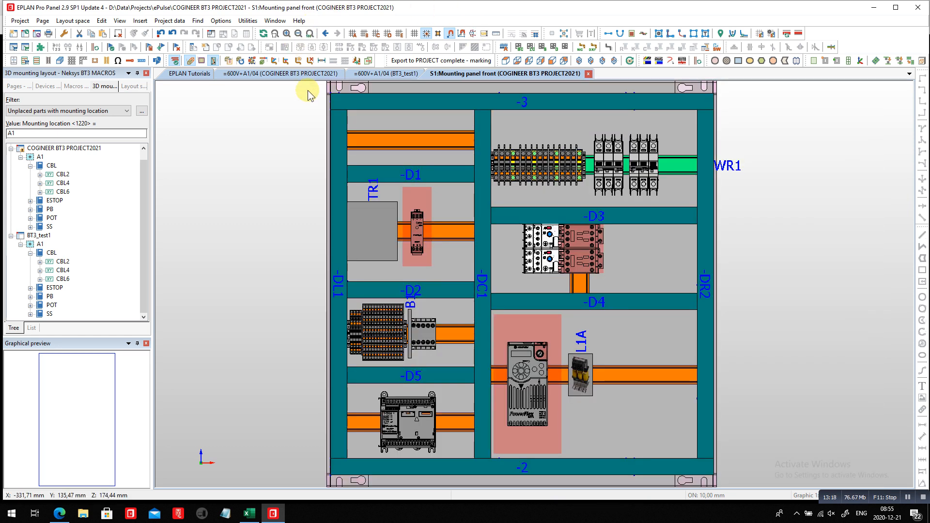
{"action": "scroll", "coordinate": [315, 108], "scroll_direction": "down", "scroll_amount": 1}
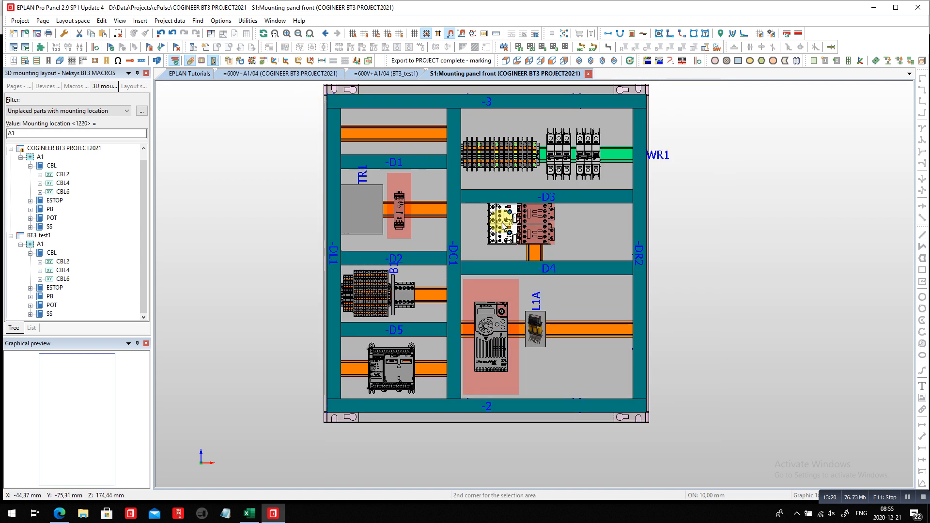
{"action": "left_click_drag", "start_coordinate": [293, 92], "coordinate": [698, 430]}
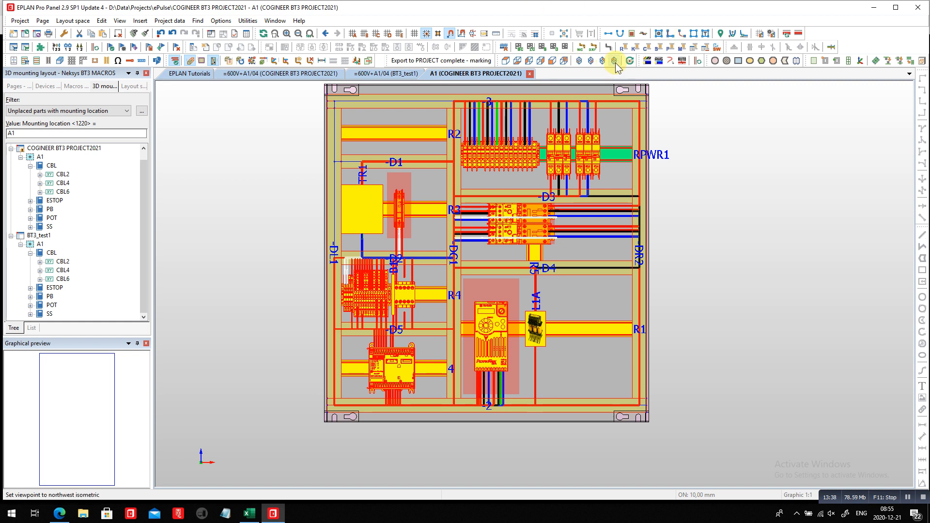
{"action": "left_click", "coordinate": [630, 61]}
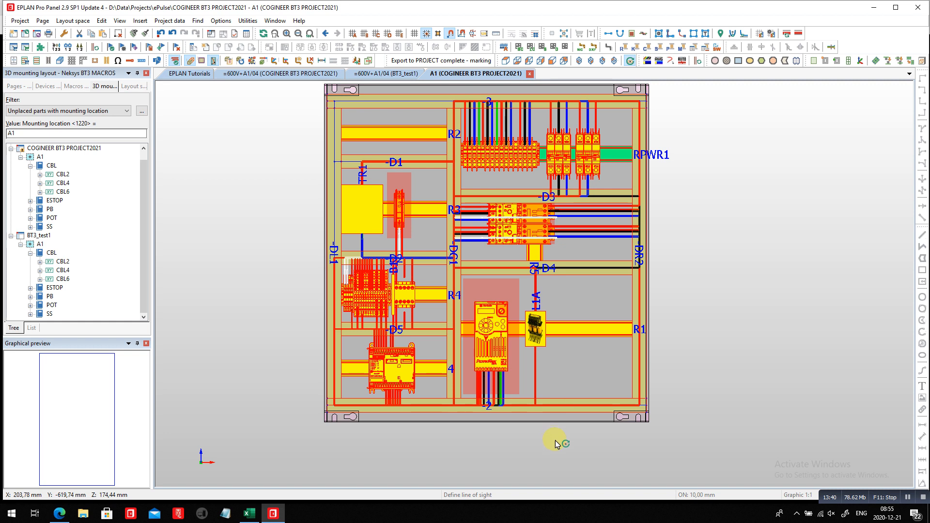
{"action": "left_click_drag", "start_coordinate": [556, 443], "coordinate": [544, 419]}
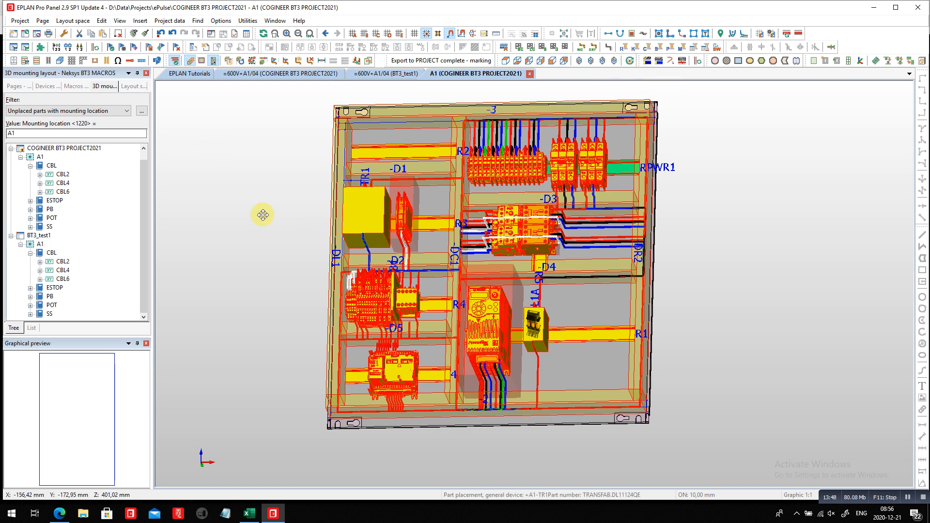
Step: Generate the project reports for COGINEER BT3 PROJECT2021
{"action": "left_click", "coordinate": [18, 86]}
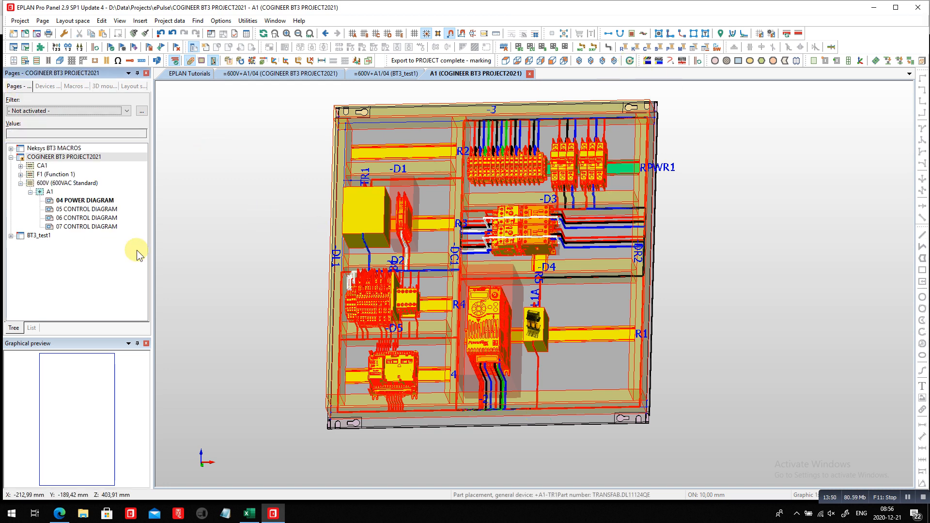
{"action": "left_click", "coordinate": [85, 157]}
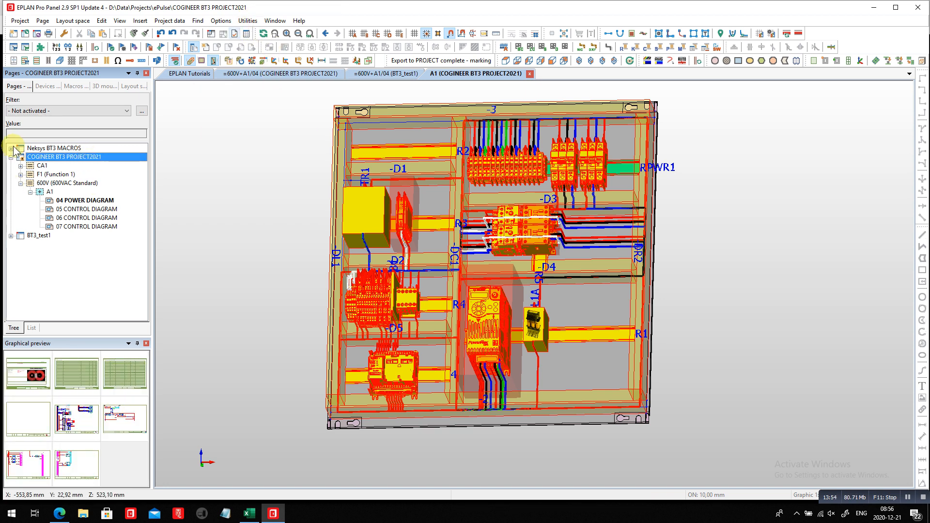
{"action": "left_click", "coordinate": [247, 21]}
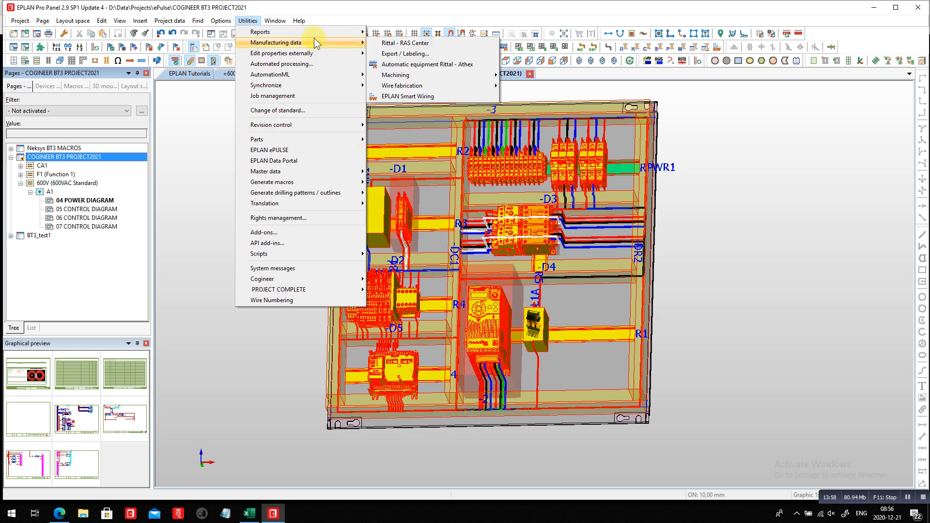
{"action": "mouse_move", "coordinate": [318, 32]}
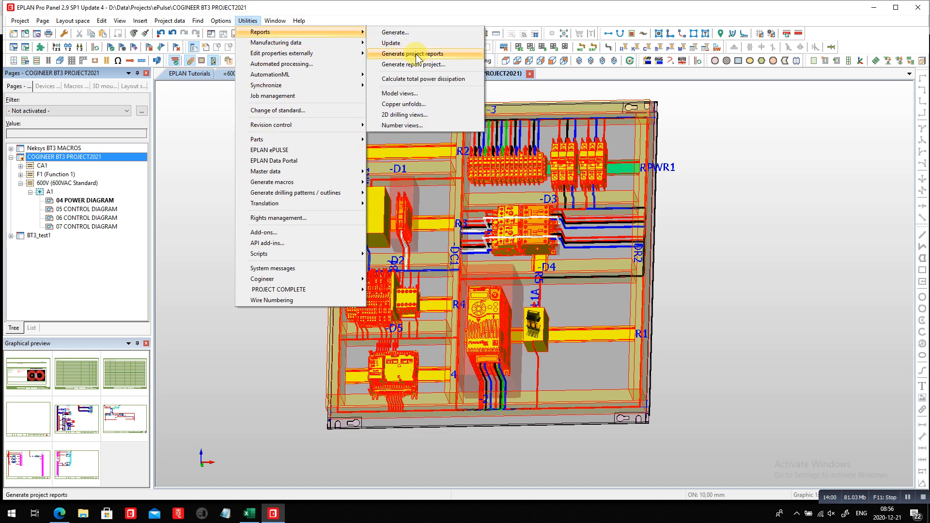
{"action": "left_click", "coordinate": [417, 54]}
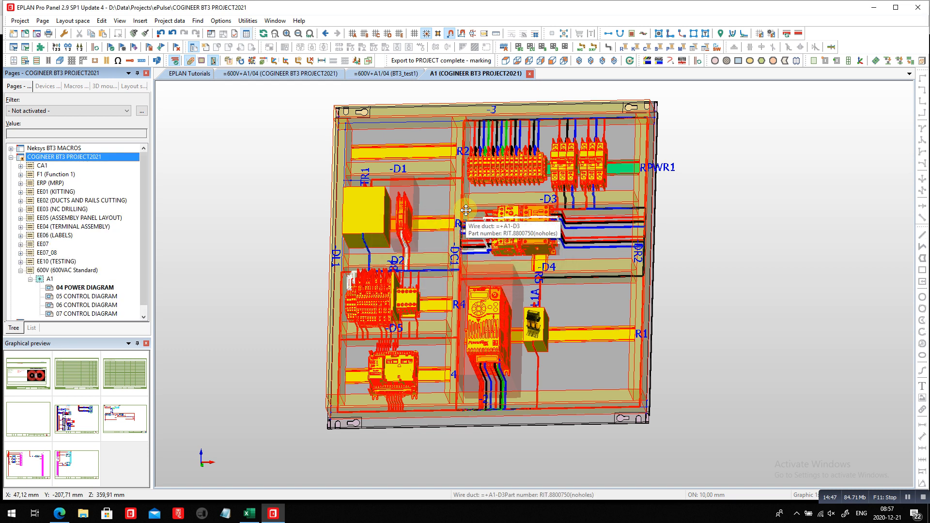
Step: Open the first parts list page of EE01 (KITTING) and examine its listed devices
{"action": "left_click", "coordinate": [57, 192]}
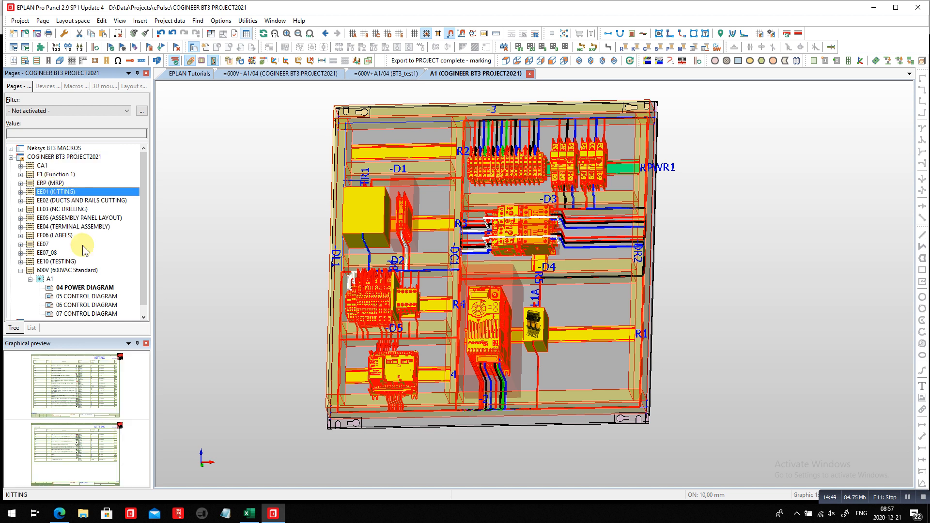
{"action": "double_click", "coordinate": [69, 396]}
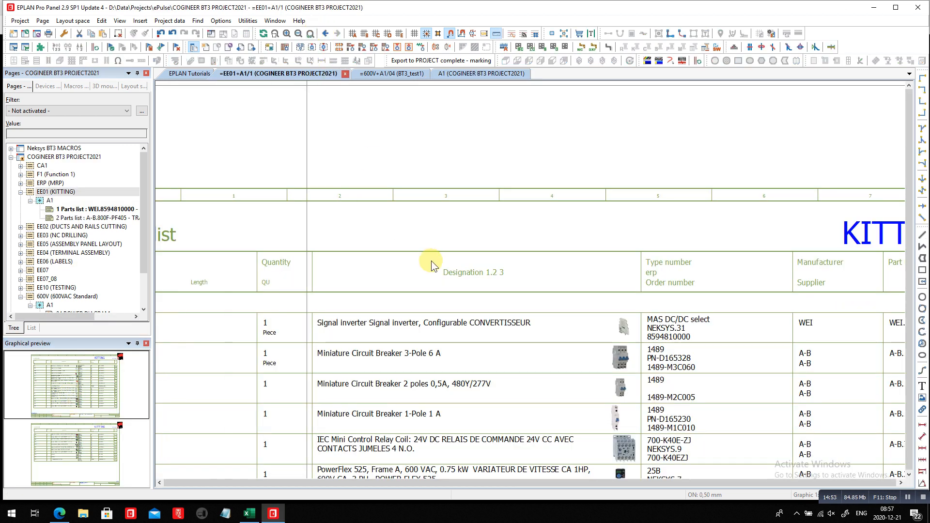
{"action": "scroll", "coordinate": [431, 260], "scroll_direction": "down", "scroll_amount": 3}
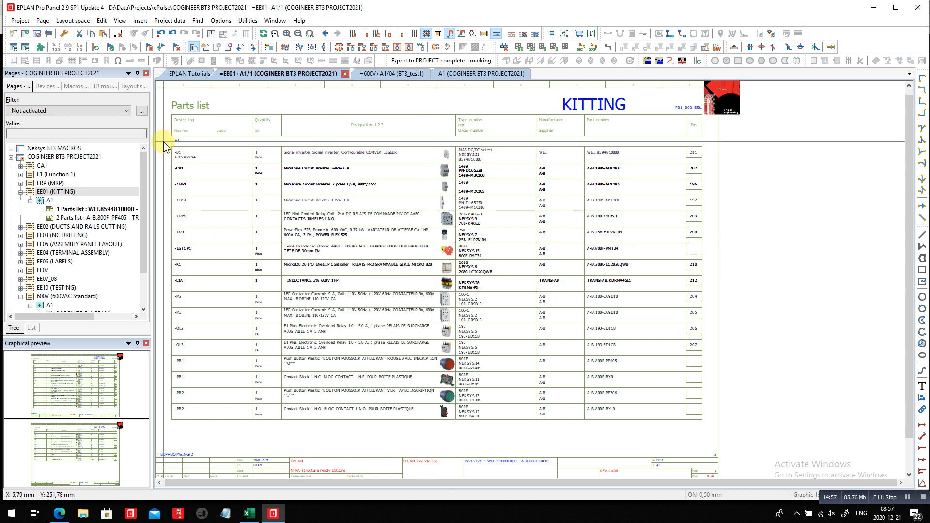
{"action": "scroll", "coordinate": [164, 142], "scroll_direction": "up", "scroll_amount": 2}
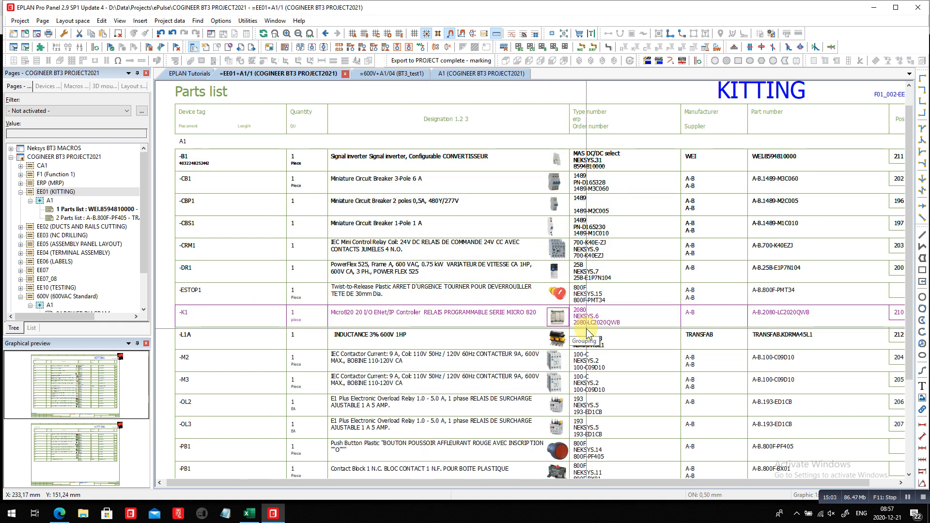
Step: Open the EE02 (DUCTS AND RAILS CUTTING) page and examine the panel drawing and the cutting lengths in its enclosure legend
{"action": "left_click", "coordinate": [73, 226]}
{"action": "double_click", "coordinate": [53, 401]}
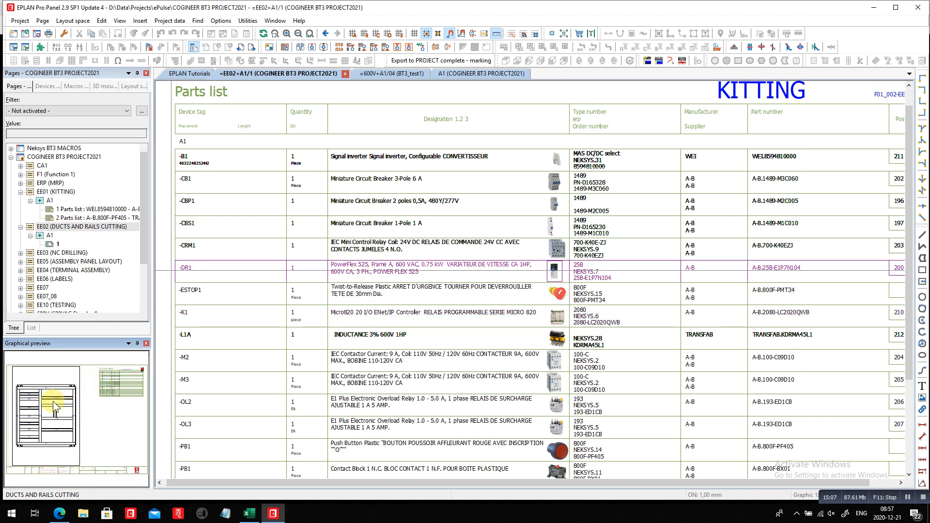
{"action": "left_click", "coordinate": [310, 33]}
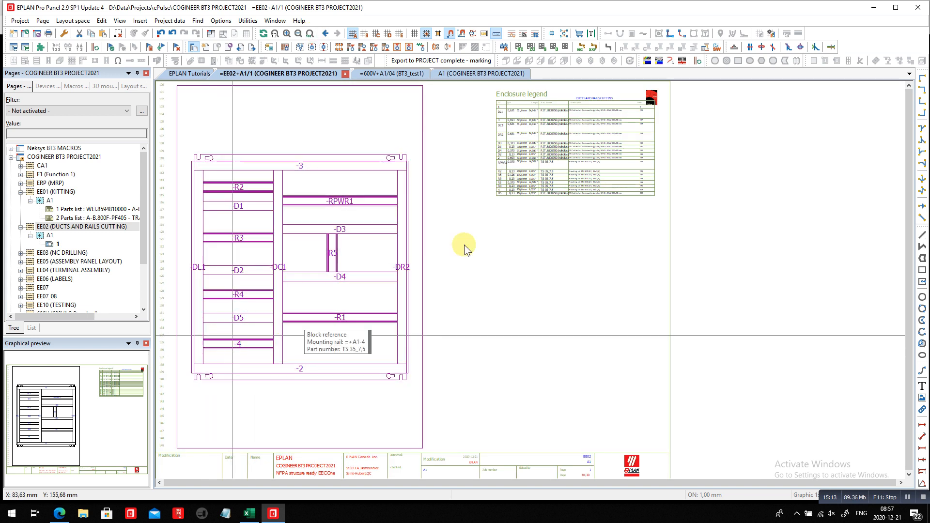
{"action": "scroll", "coordinate": [579, 87], "scroll_direction": "up", "scroll_amount": 5}
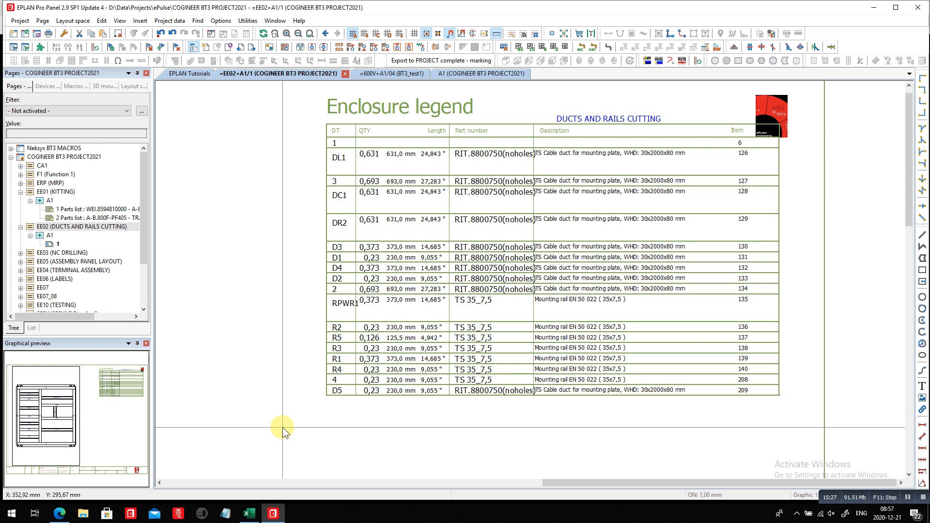
{"action": "left_click", "coordinate": [327, 168]}
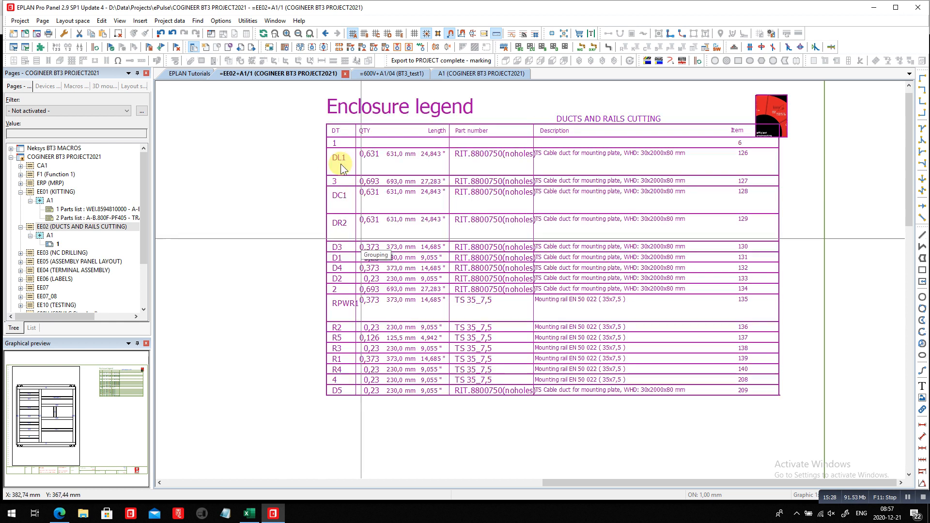
{"action": "left_click", "coordinate": [310, 33]}
{"action": "left_click", "coordinate": [326, 124]}
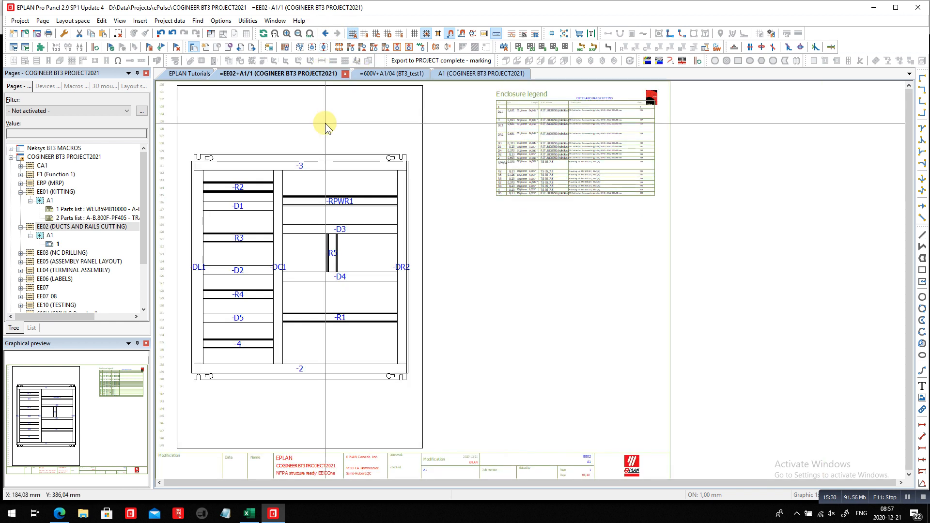
Step: Open page 1 of EE03 (NC DRILLING) and examine the dimensioned drilling view and cut-out legend
{"action": "double_click", "coordinate": [77, 253]}
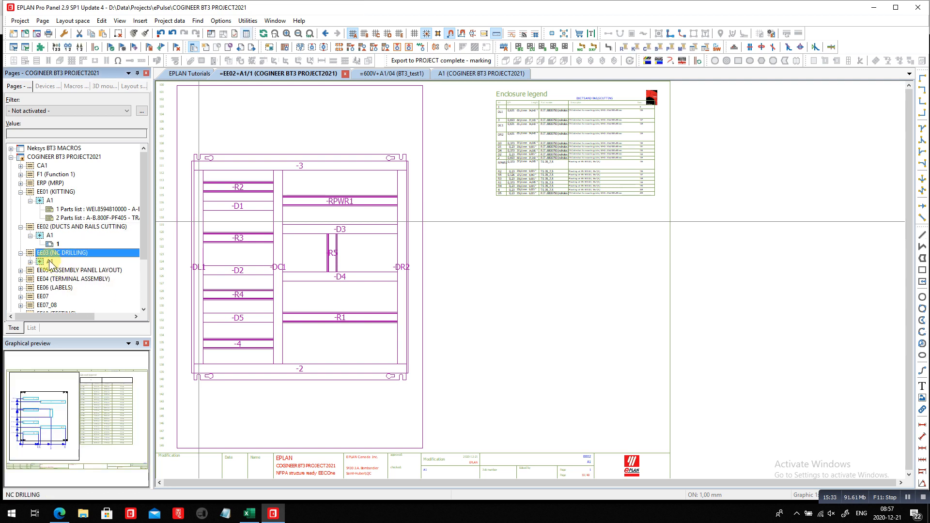
{"action": "left_click", "coordinate": [48, 261]}
{"action": "double_click", "coordinate": [49, 261]}
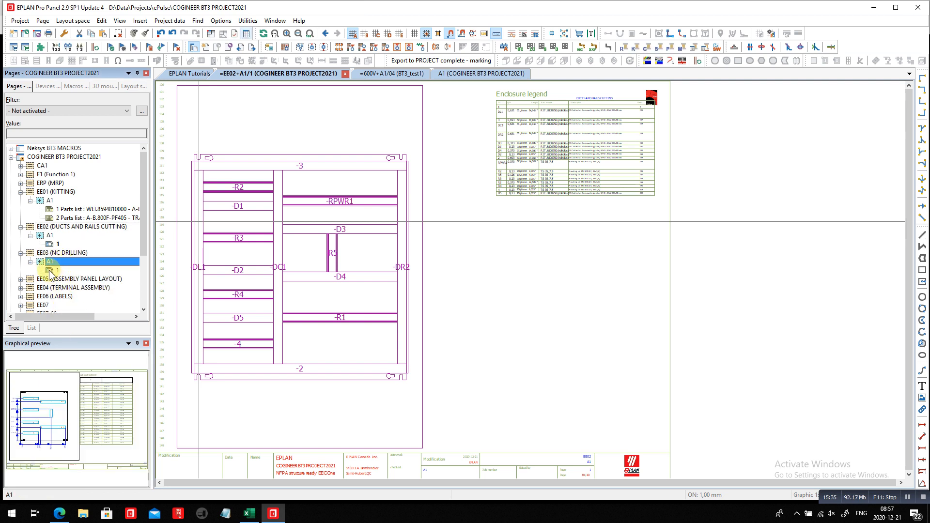
{"action": "double_click", "coordinate": [57, 270]}
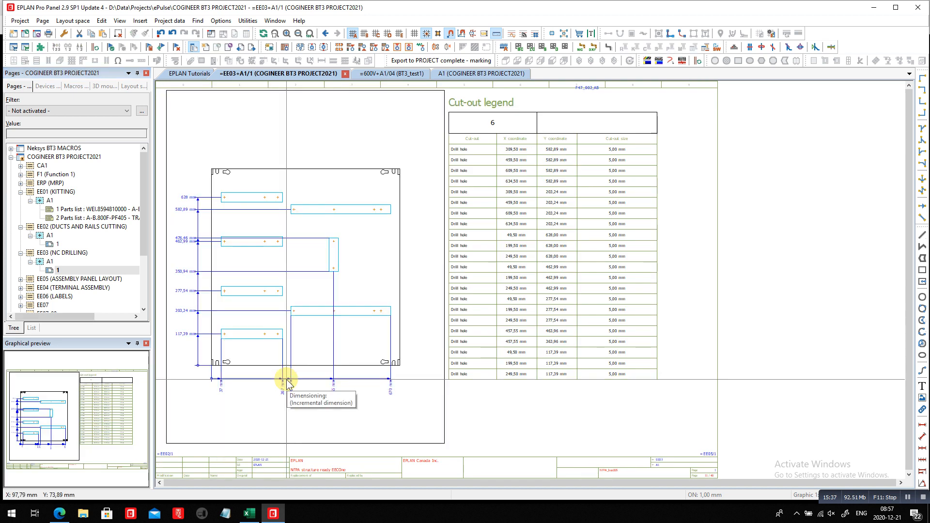
{"action": "left_click", "coordinate": [288, 379]}
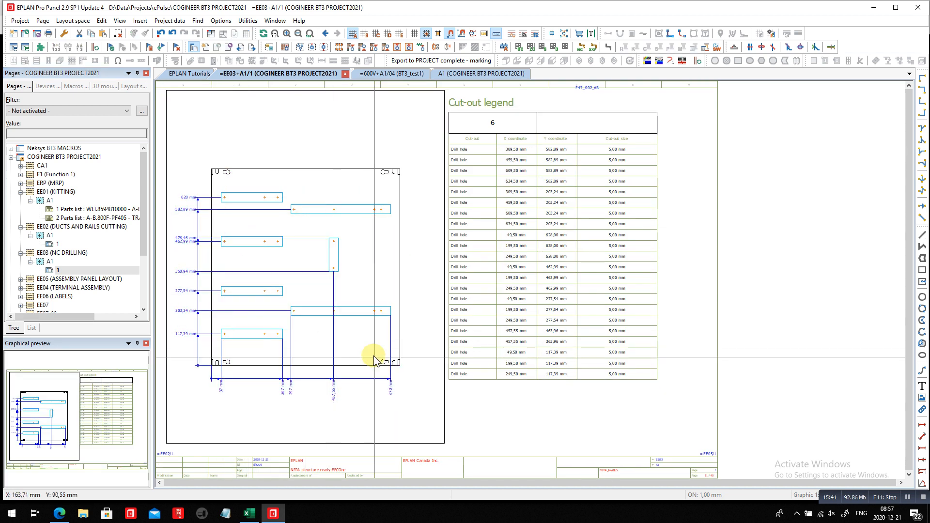
Step: Open page 1 of EE05 (ASSEMBLY PANEL LAYOUT) and view the complete enclosure layout
{"action": "double_click", "coordinate": [78, 278]}
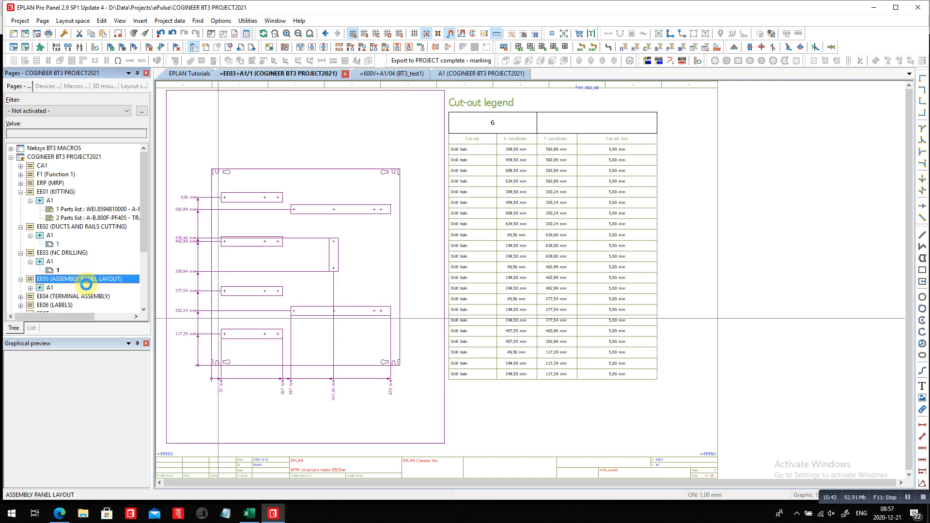
{"action": "left_click", "coordinate": [47, 288]}
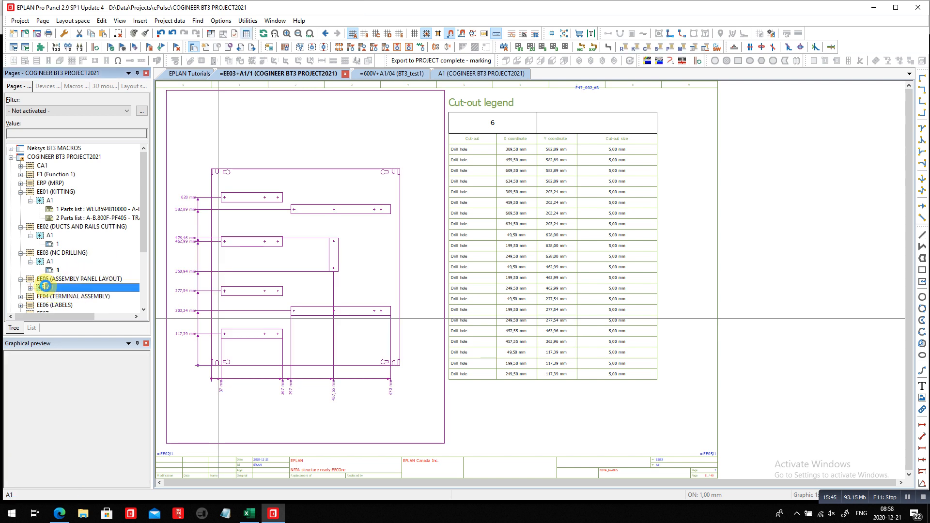
{"action": "double_click", "coordinate": [24, 398]}
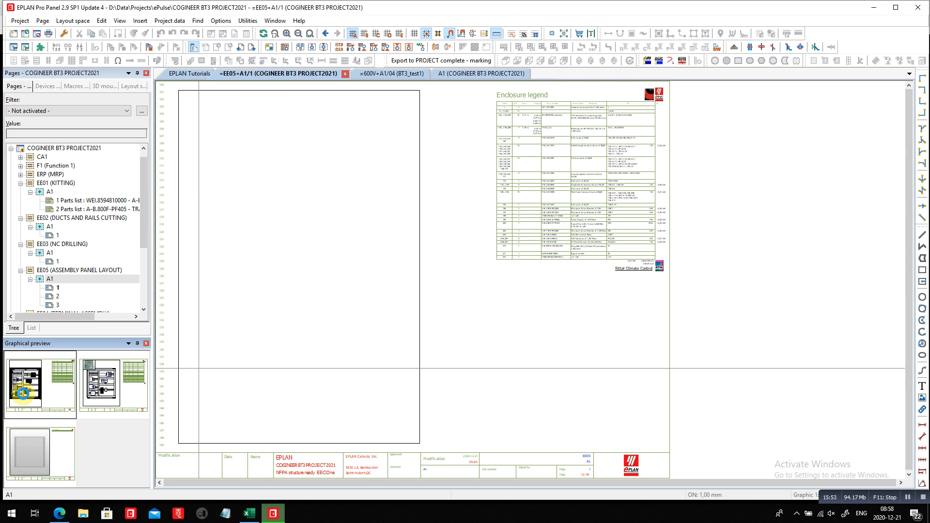
{"action": "left_click", "coordinate": [23, 392]}
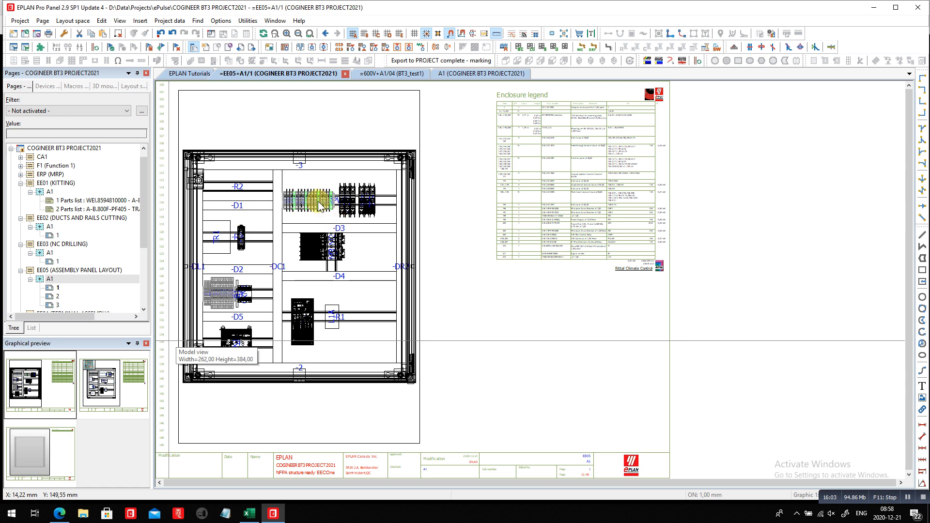
Step: On page 2 of EE05 (ASSEMBLY PANEL LAYOUT), move the -RPWR1 label clear of the breakers to the right end of its rail
{"action": "left_click", "coordinate": [92, 386]}
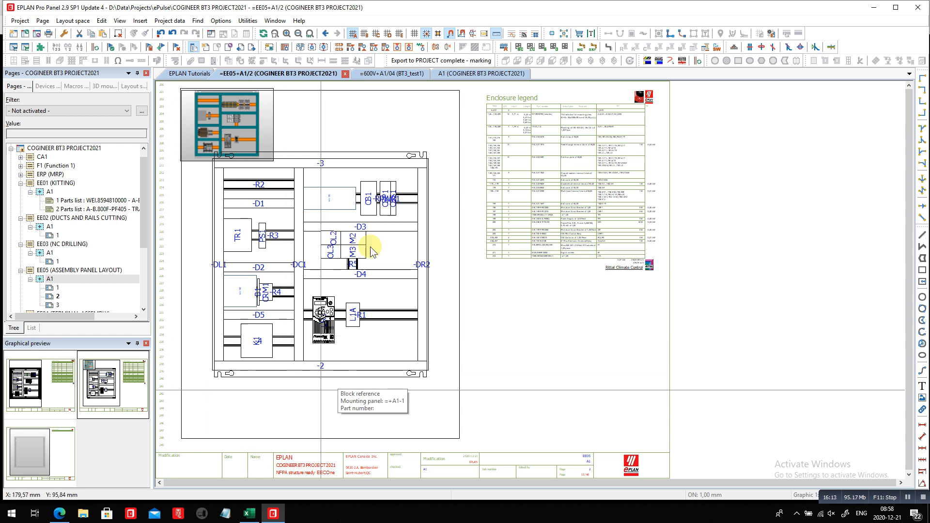
{"action": "scroll", "coordinate": [384, 197], "scroll_direction": "up", "scroll_amount": 3}
{"action": "scroll", "coordinate": [384, 197], "scroll_direction": "up", "scroll_amount": 1}
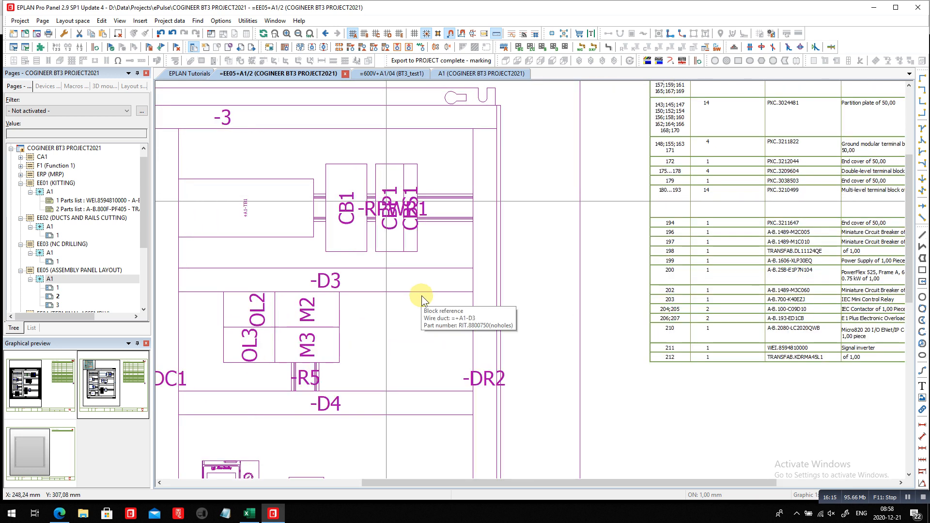
{"action": "right_click", "coordinate": [371, 208]}
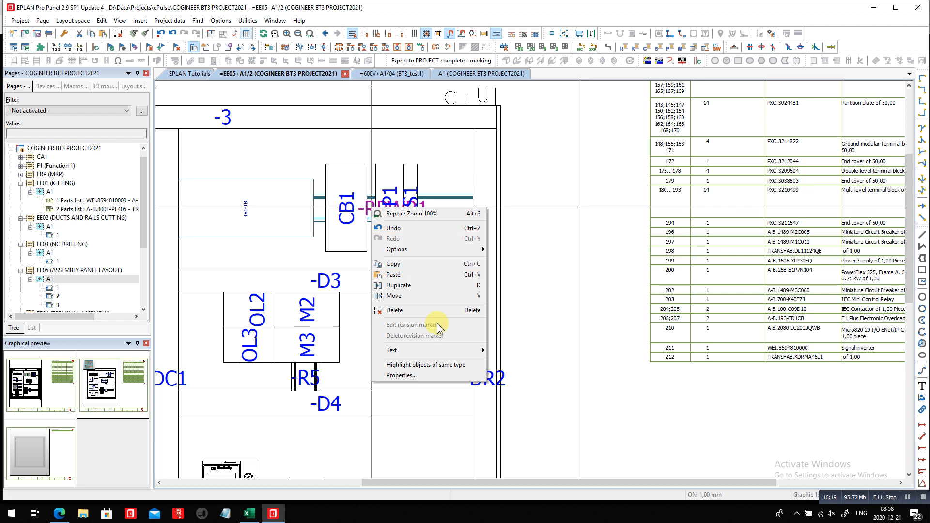
{"action": "mouse_move", "coordinate": [448, 359]}
{"action": "left_click", "coordinate": [518, 350]}
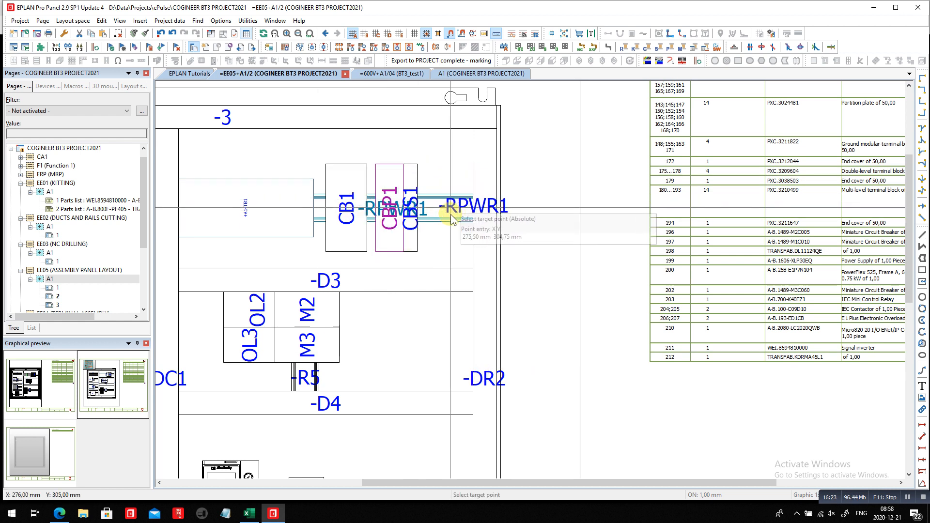
{"action": "left_click", "coordinate": [494, 214]}
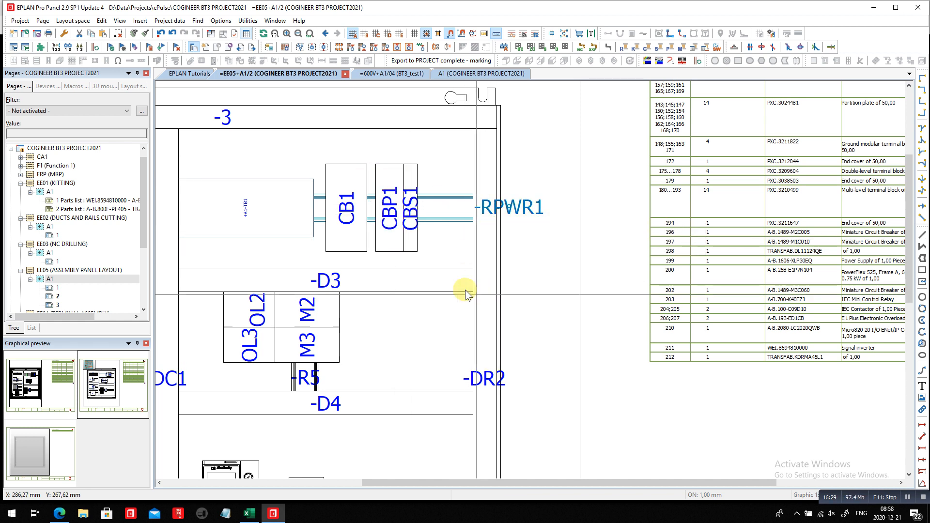
Step: Set the font size of the name text on the TB1 terminal strip's part view to 10,00 mm
{"action": "scroll", "coordinate": [306, 198], "scroll_direction": "down", "scroll_amount": 1}
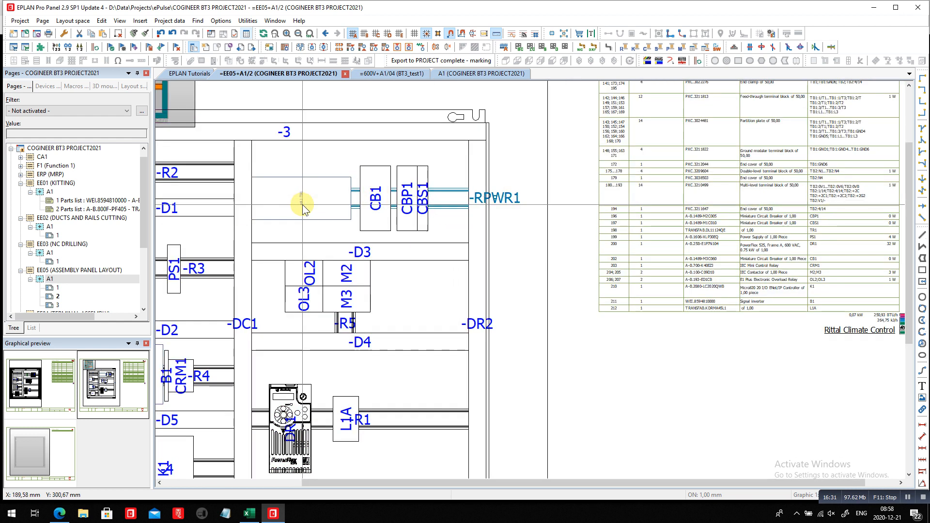
{"action": "double_click", "coordinate": [325, 212]}
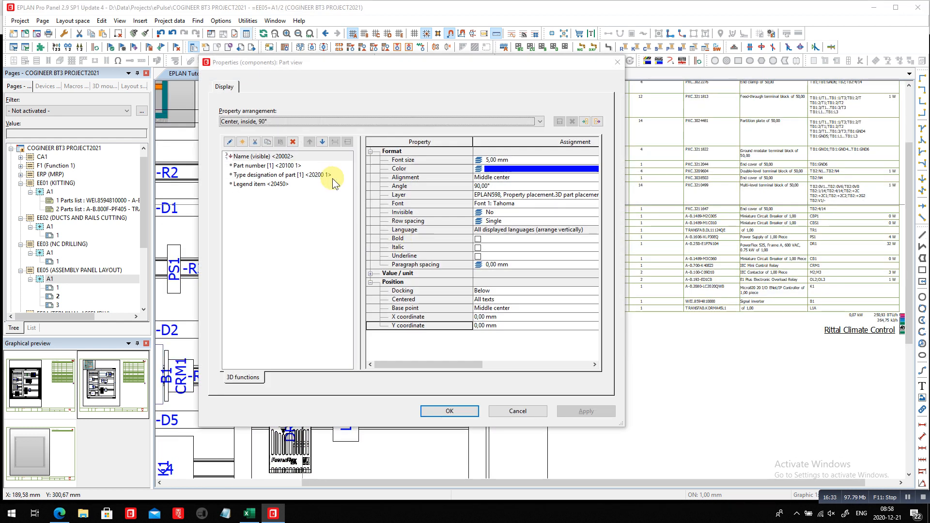
{"action": "left_click", "coordinate": [599, 159]}
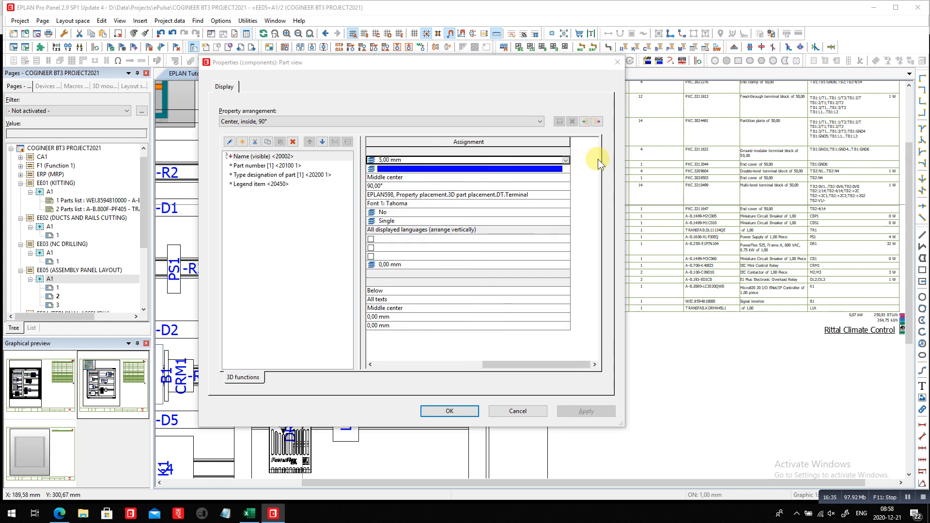
{"action": "left_click", "coordinate": [566, 160]}
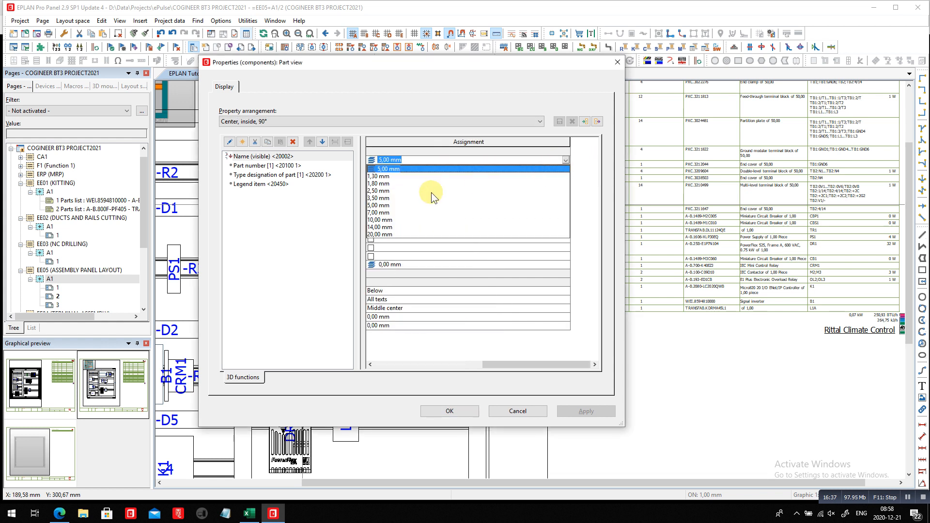
{"action": "left_click", "coordinate": [385, 231]}
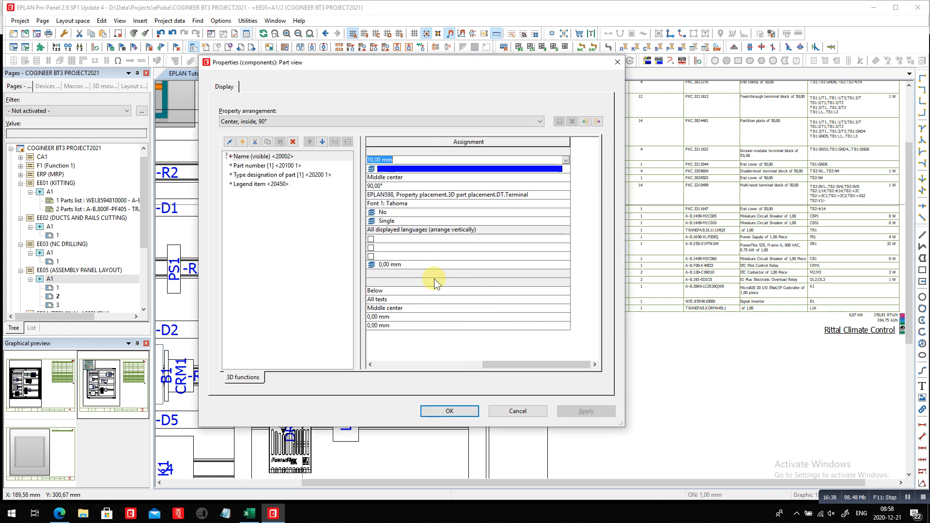
{"action": "left_click", "coordinate": [448, 412]}
Step: Examine the power dissipation values in the enclosure legend and the climate control totals beneath it
{"action": "scroll", "coordinate": [547, 196], "scroll_direction": "down", "scroll_amount": 2}
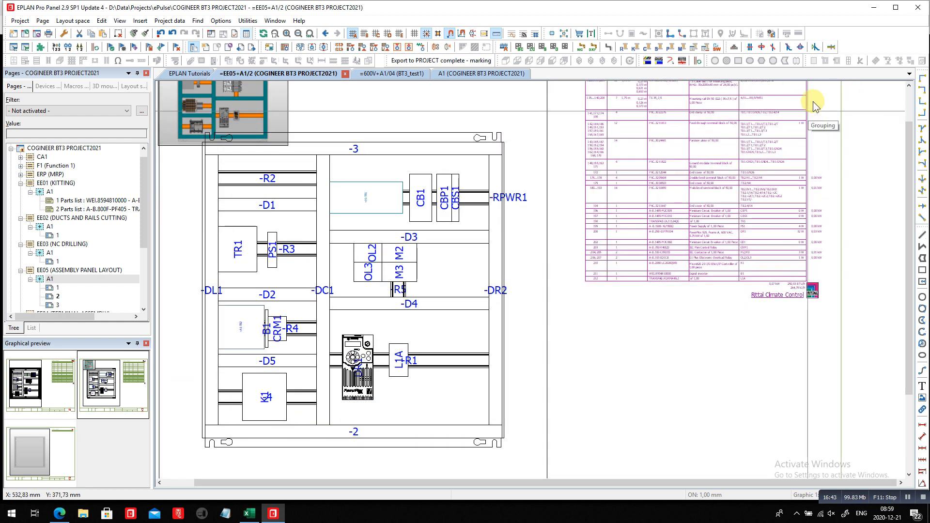
{"action": "scroll", "coordinate": [815, 103], "scroll_direction": "up", "scroll_amount": 3}
{"action": "scroll", "coordinate": [815, 103], "scroll_direction": "down", "scroll_amount": 1}
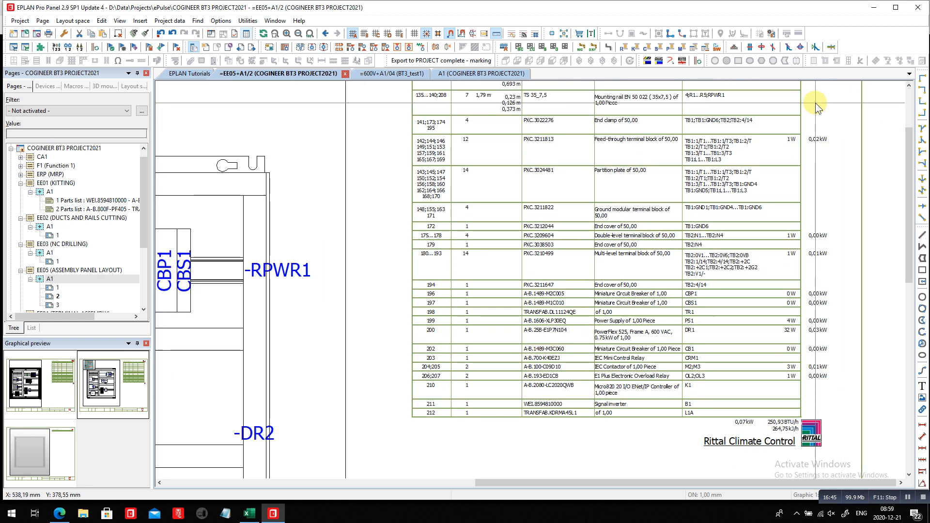
{"action": "left_click_drag", "start_coordinate": [784, 125], "coordinate": [853, 400]}
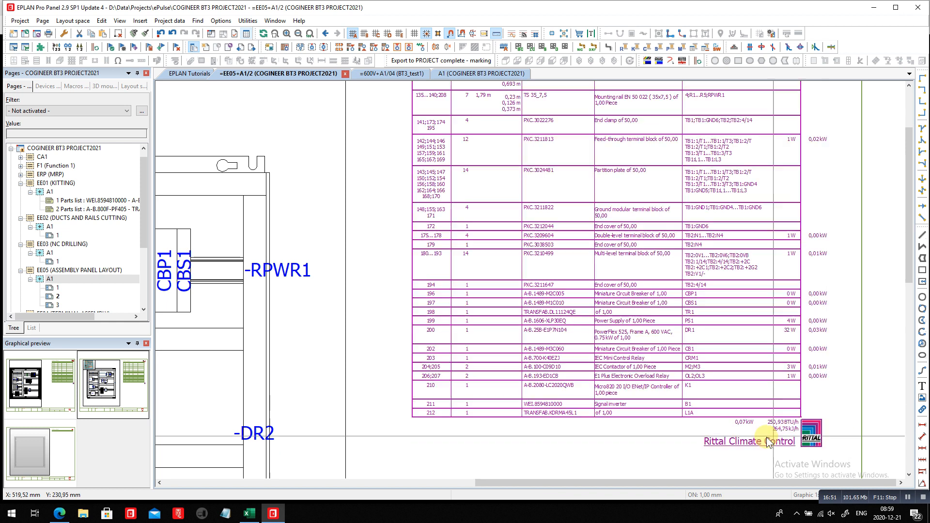
Step: In EE04 (TERMINAL ASSEMBLY), view the terminal diagram on page 10 and the terminal line-up diagram on page 13
{"action": "left_click_drag", "start_coordinate": [676, 463], "coordinate": [818, 416]}
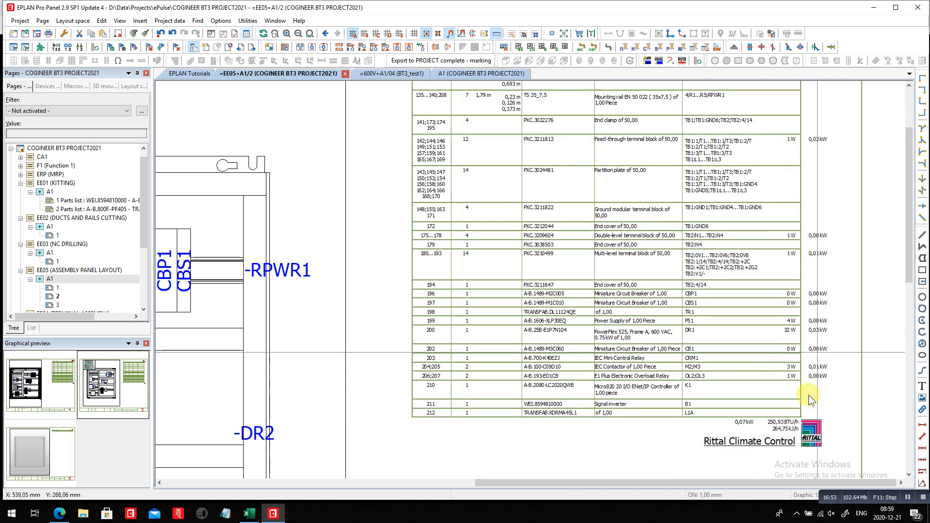
{"action": "left_click", "coordinate": [311, 34]}
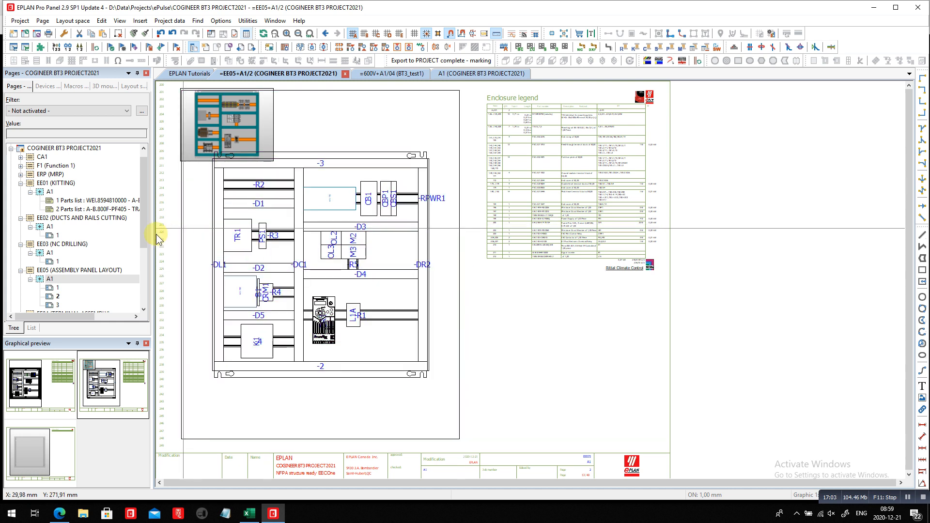
{"action": "left_click_drag", "start_coordinate": [144, 234], "coordinate": [144, 278]}
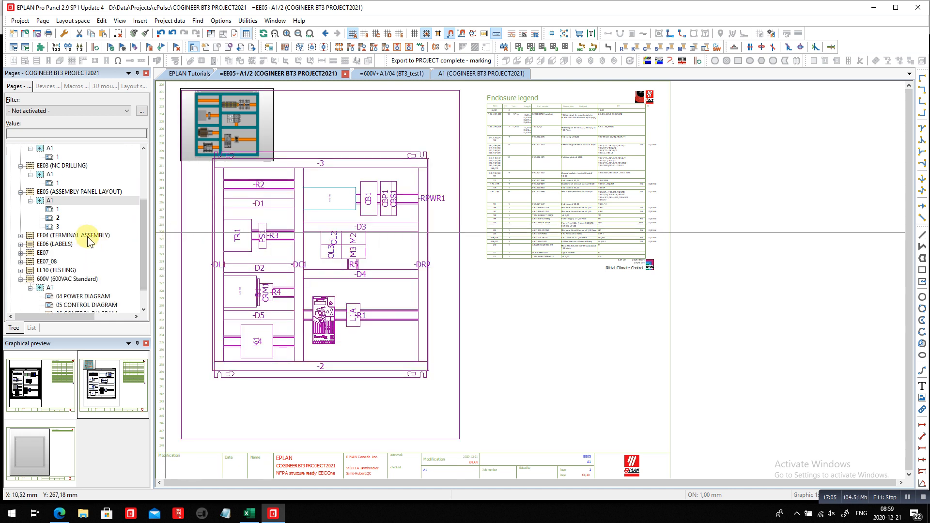
{"action": "left_click", "coordinate": [87, 235]}
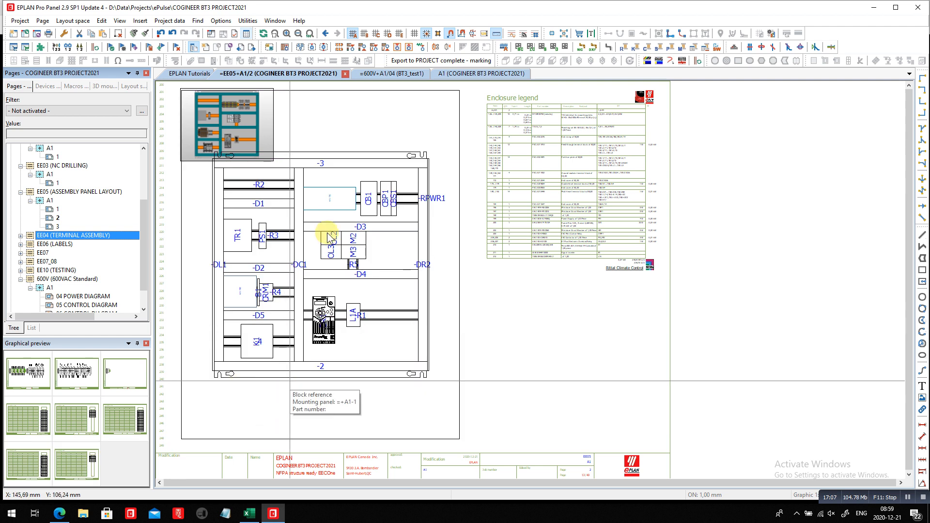
{"action": "double_click", "coordinate": [31, 377]}
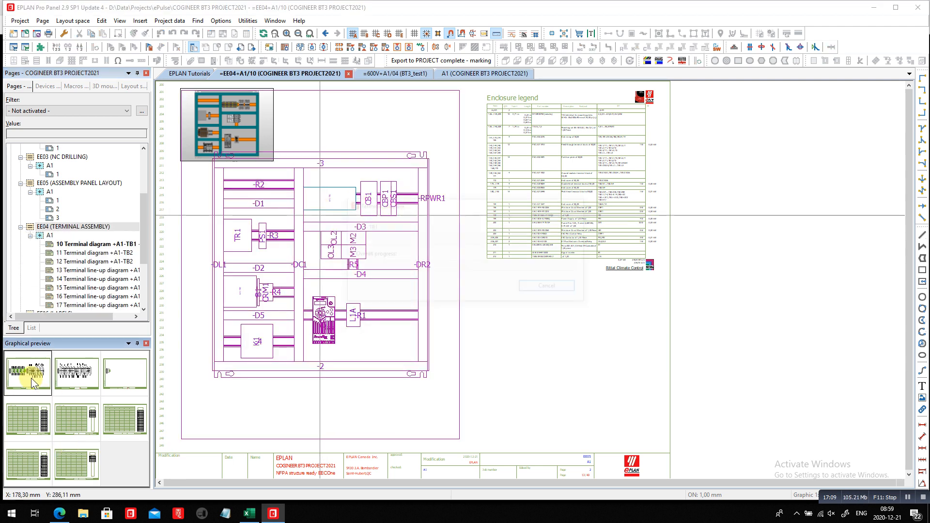
{"action": "left_click", "coordinate": [28, 418]}
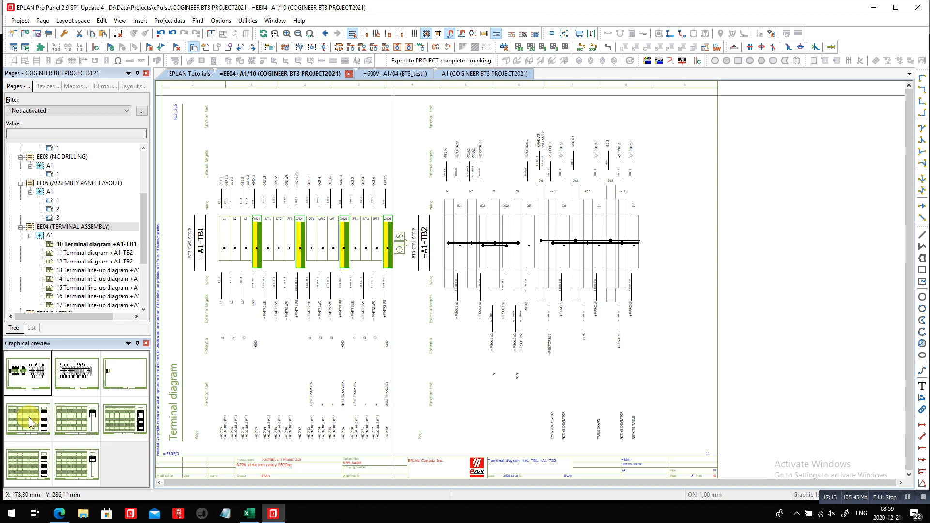
{"action": "double_click", "coordinate": [28, 417]}
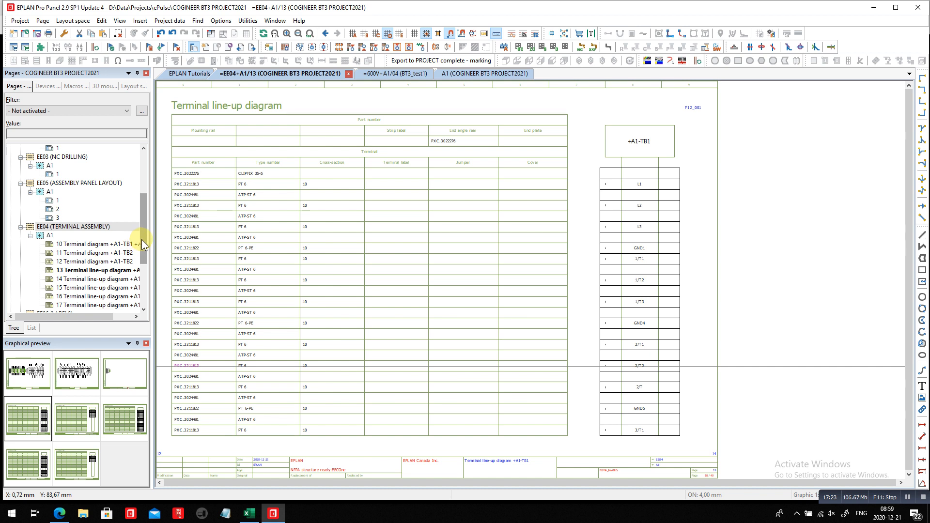
Step: Open page 7 (Device Tags) of EE06 (LABELS)
{"action": "left_click_drag", "start_coordinate": [141, 239], "coordinate": [147, 268]}
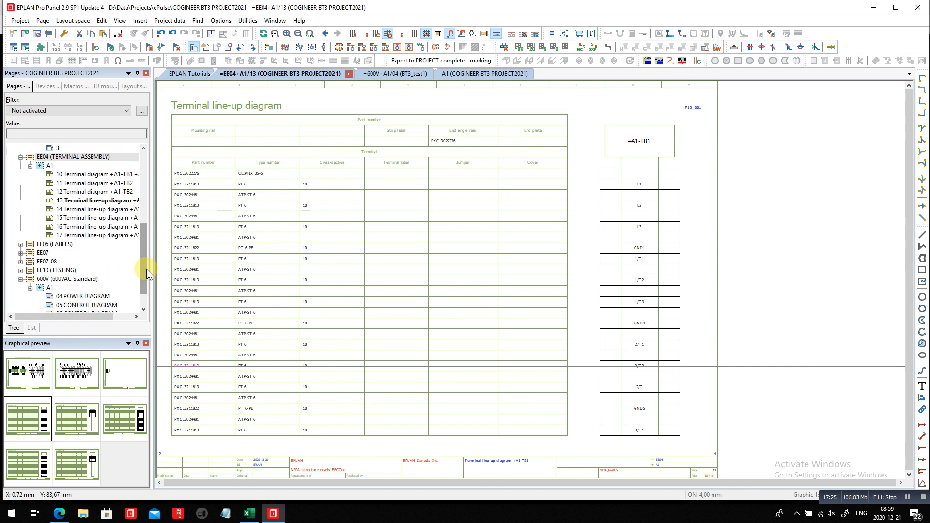
{"action": "left_click", "coordinate": [66, 244]}
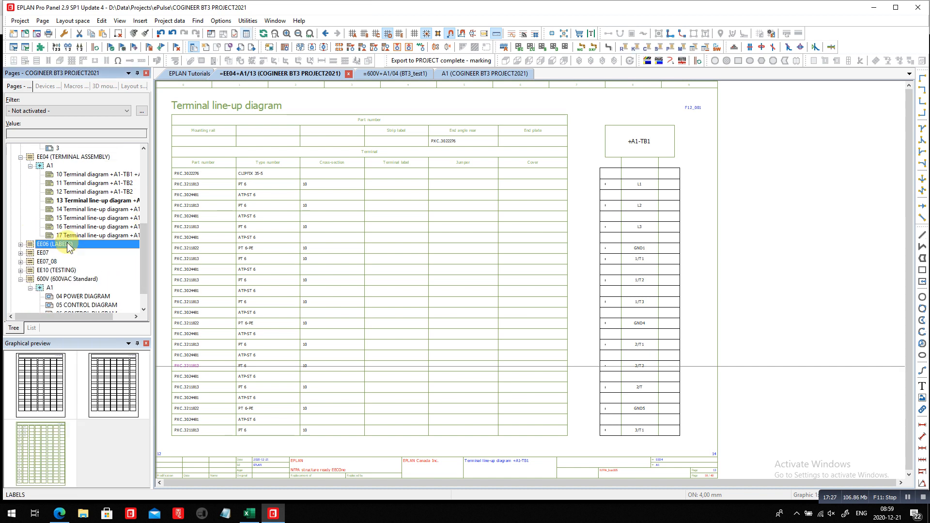
{"action": "double_click", "coordinate": [45, 445]}
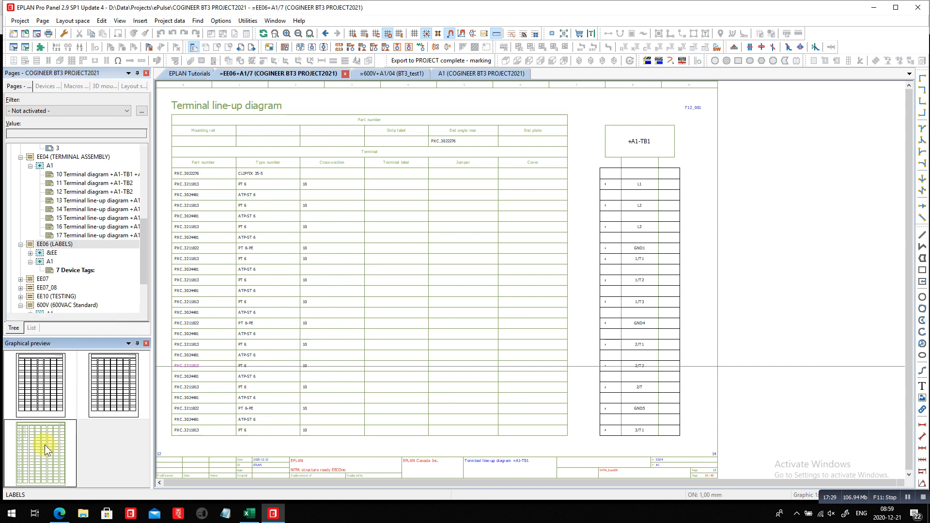
Step: Export the PXC wires, cable list and device tags marking texts of COGINEER BT3 PROJECT2021 to a new PROJECT complete marking project
{"action": "left_click_drag", "start_coordinate": [141, 243], "coordinate": [137, 167]}
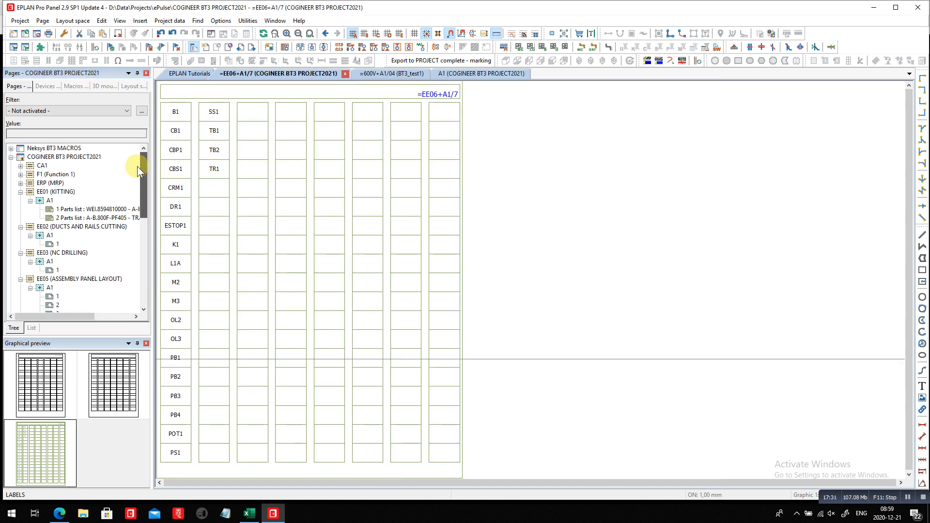
{"action": "left_click", "coordinate": [100, 155]}
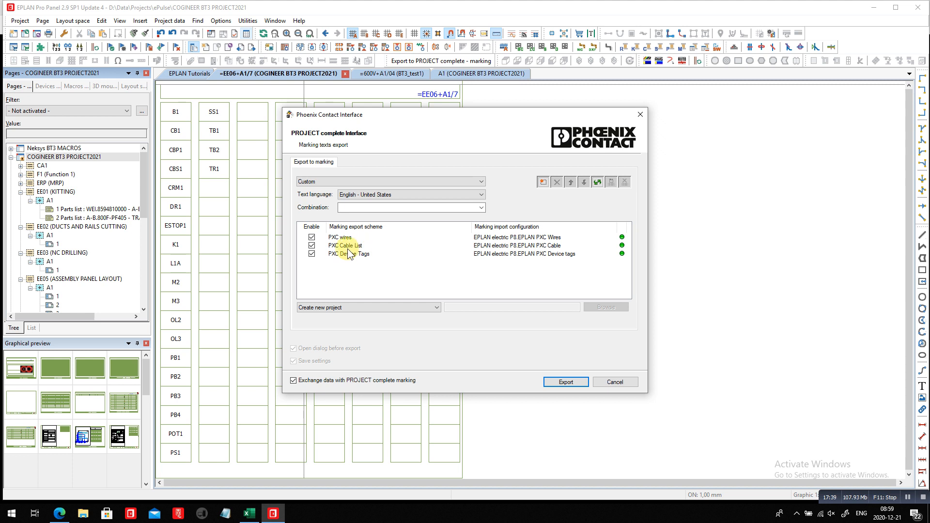
{"action": "left_click", "coordinate": [581, 382]}
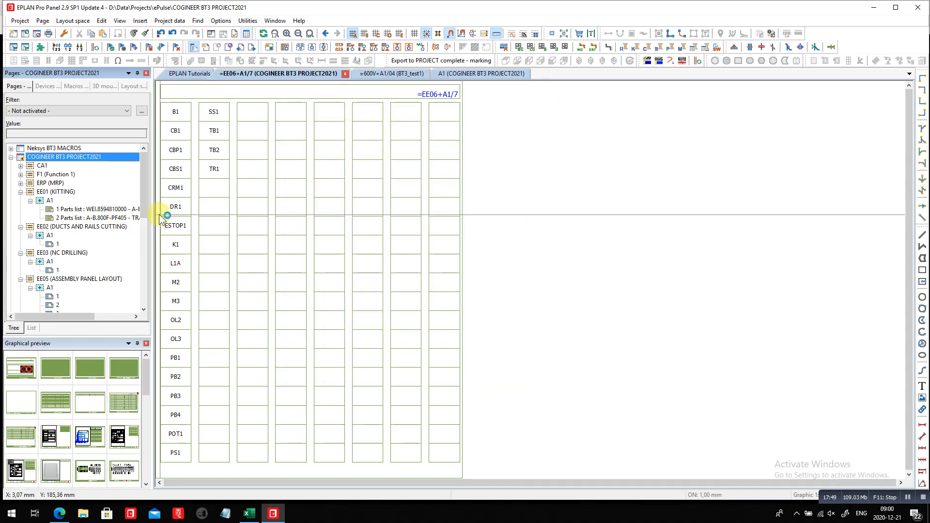
Step: Open the connection list on page 1 of EE07 and examine its wire colors, cross-sections, lengths, targets and routing
{"action": "scroll", "coordinate": [148, 226], "scroll_direction": "down", "scroll_amount": 2}
{"action": "left_click_drag", "start_coordinate": [148, 231], "coordinate": [146, 294]}
{"action": "left_click", "coordinate": [42, 227]}
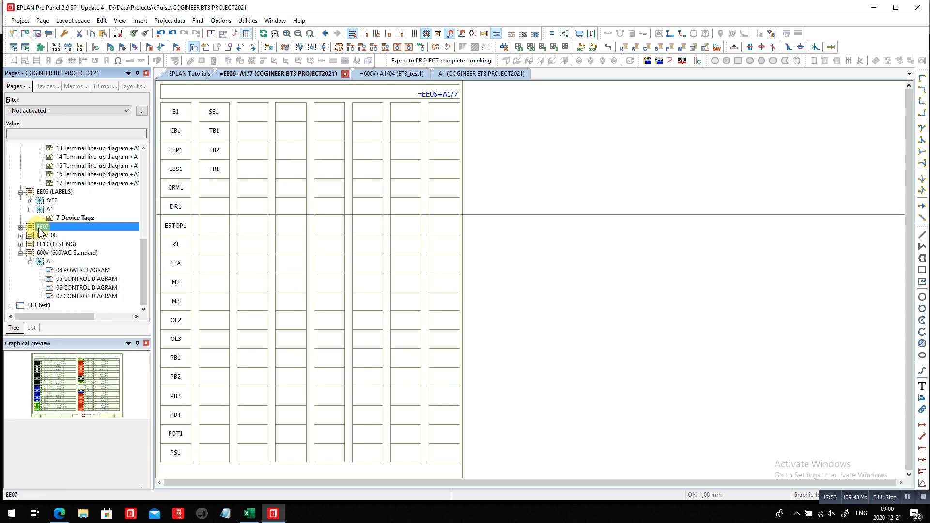
{"action": "left_click", "coordinate": [57, 398]}
{"action": "double_click", "coordinate": [56, 398]}
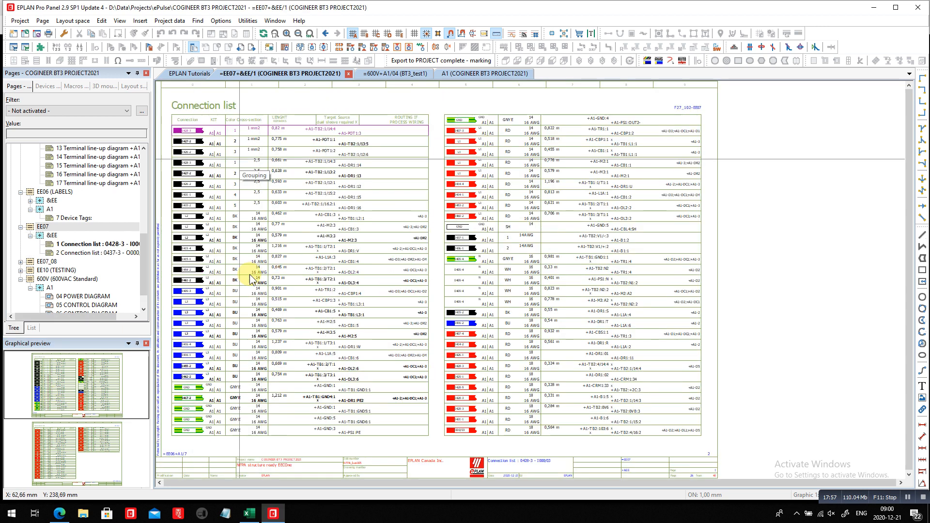
{"action": "scroll", "coordinate": [165, 122], "scroll_direction": "up", "scroll_amount": 2}
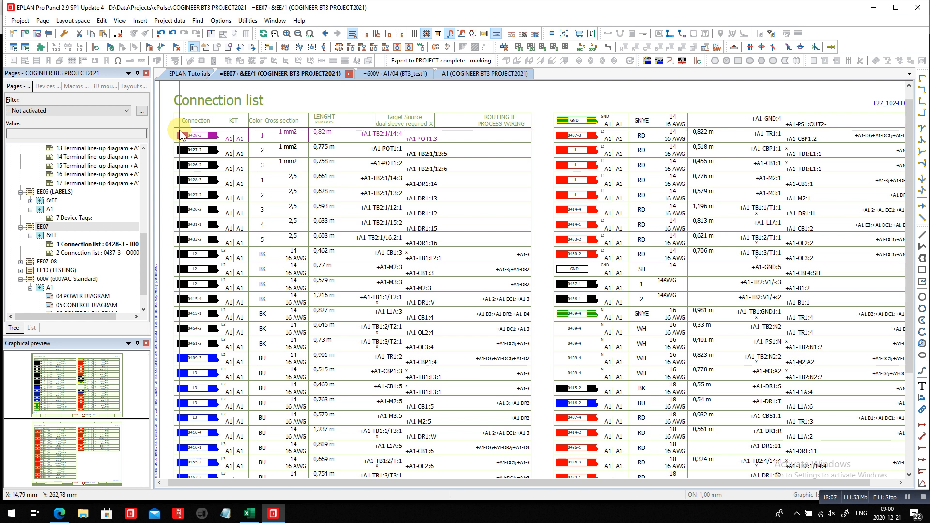
Step: Look through the wire fabrication export formats for the manufacturing data, including Rittal - Wire Terminal WT
{"action": "left_click", "coordinate": [247, 20]}
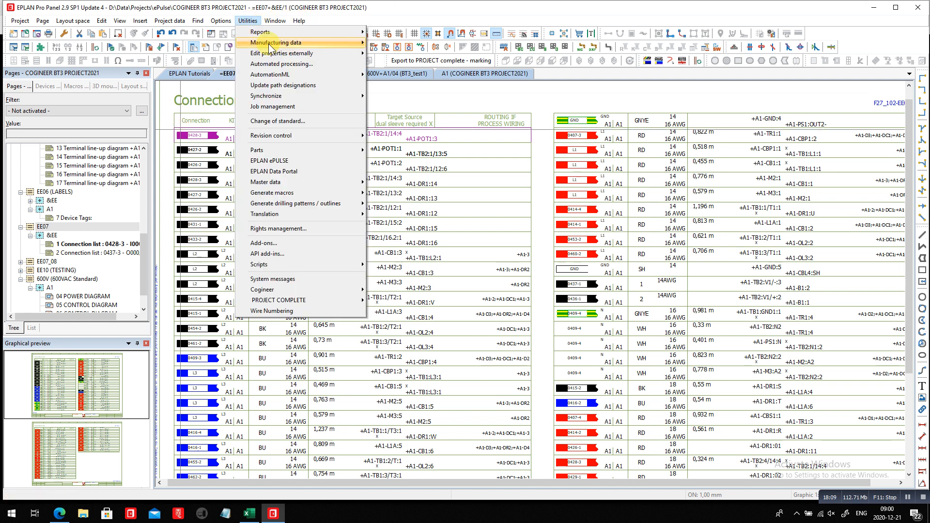
{"action": "mouse_move", "coordinate": [268, 44]}
{"action": "mouse_move", "coordinate": [446, 83]}
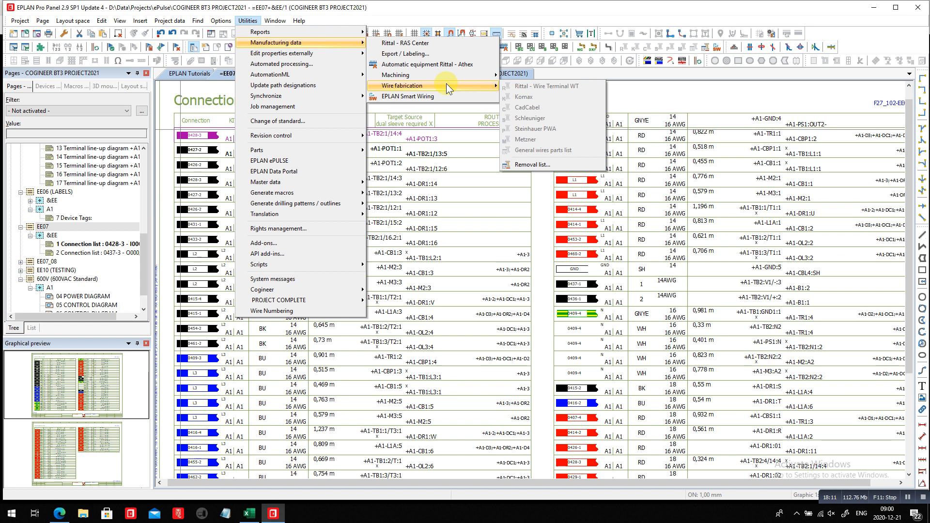
{"action": "left_click", "coordinate": [567, 88]}
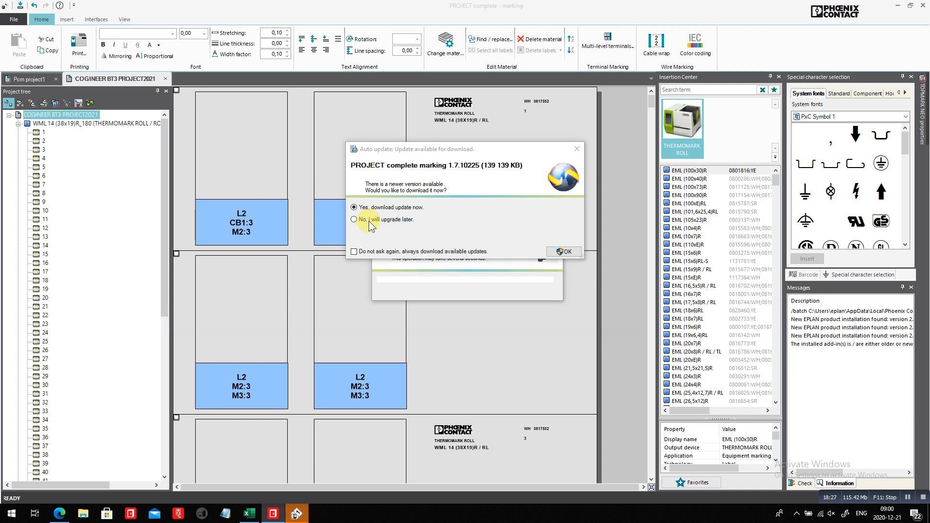
Step: Postpone the PROJECT complete marking update and review the imported WML 14 (38x19)R wire labels
{"action": "left_click", "coordinate": [387, 222]}
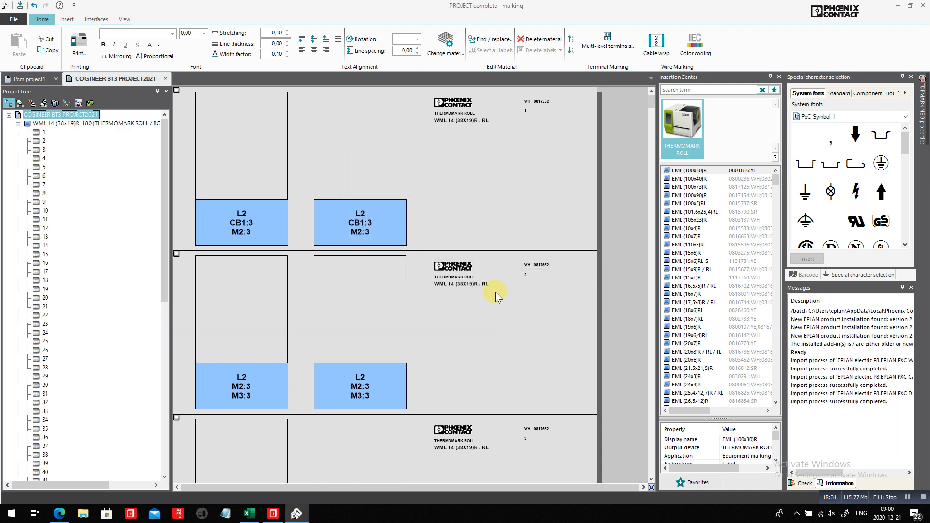
{"action": "scroll", "coordinate": [495, 292], "scroll_direction": "down", "scroll_amount": 5}
{"action": "scroll", "coordinate": [495, 292], "scroll_direction": "down", "scroll_amount": 10}
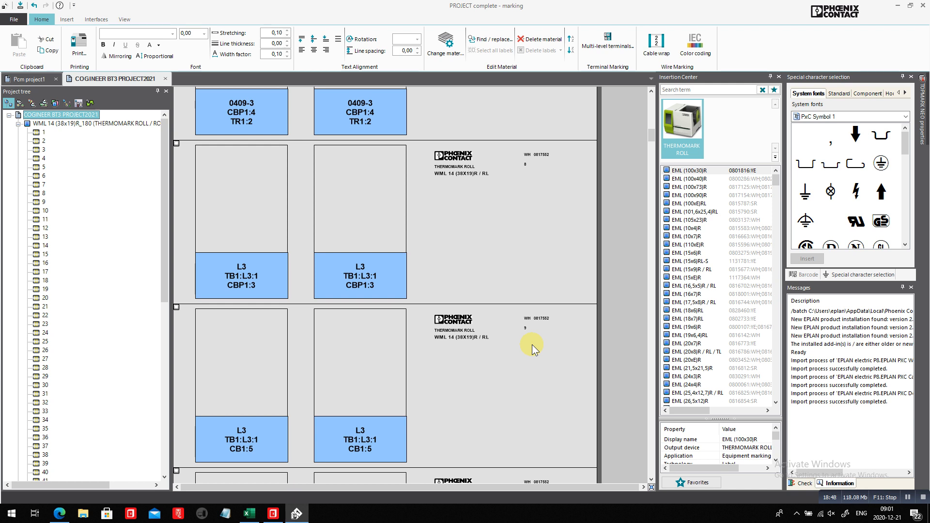
Step: Switch back to EPLAN Pro Panel, select COGINEER BT3 PROJECT2021 and open EPLAN ePULSE
{"action": "key", "text": "alt+Tab"}
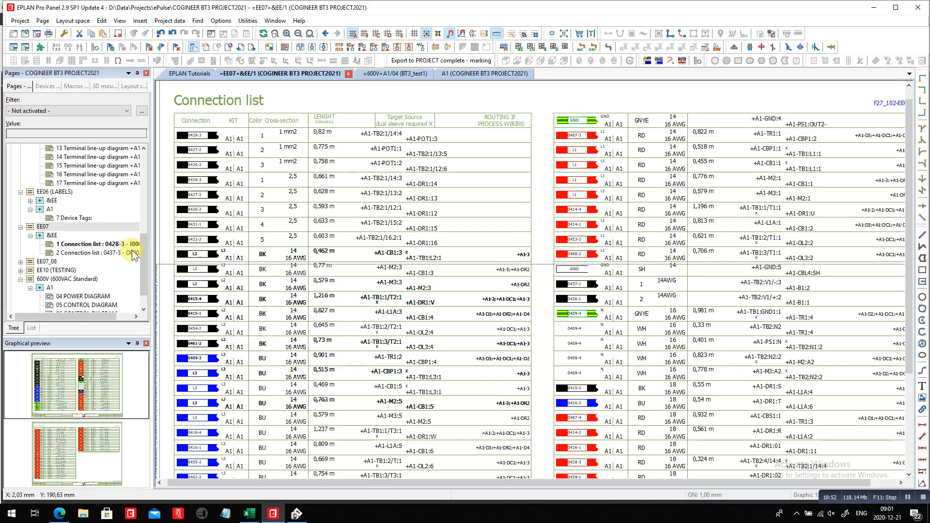
{"action": "scroll", "coordinate": [147, 303], "scroll_direction": "down", "scroll_amount": 1}
{"action": "left_click_drag", "start_coordinate": [146, 291], "coordinate": [164, 185]}
{"action": "left_click", "coordinate": [83, 158]}
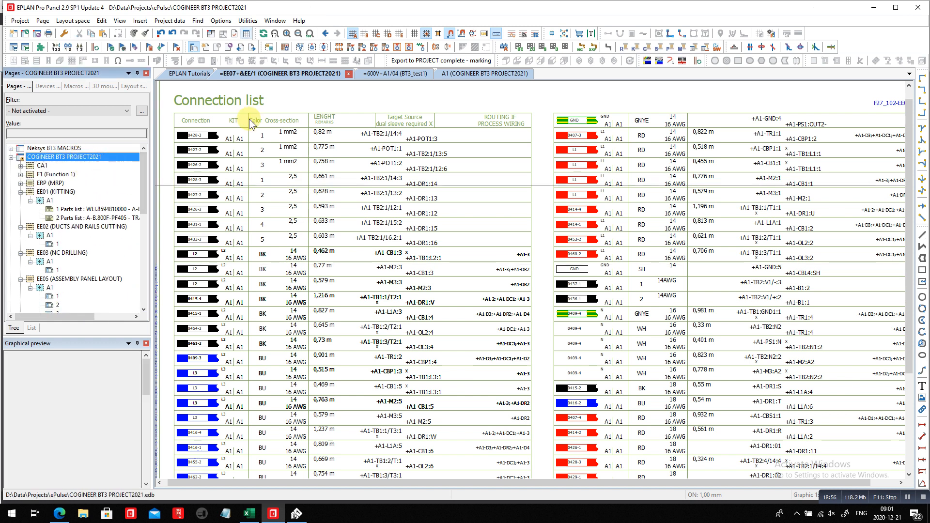
{"action": "left_click", "coordinate": [247, 21]}
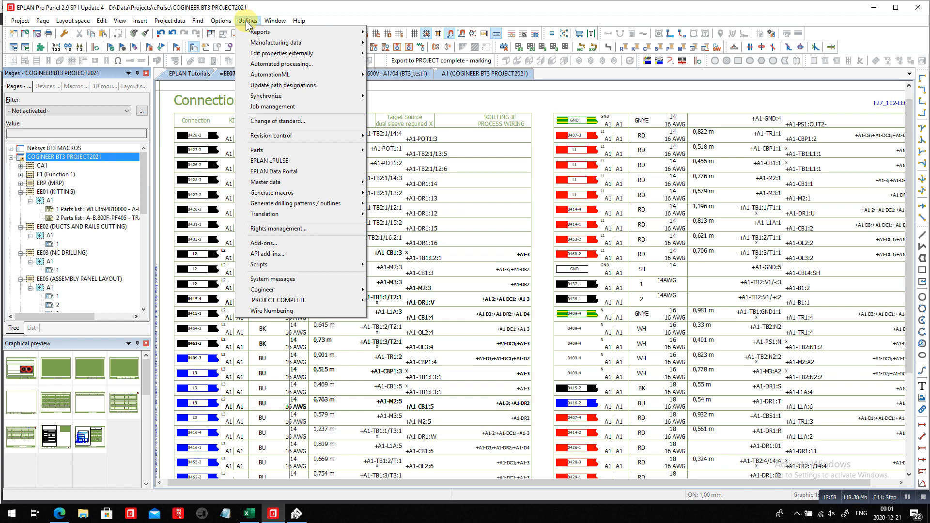
{"action": "left_click", "coordinate": [275, 161]}
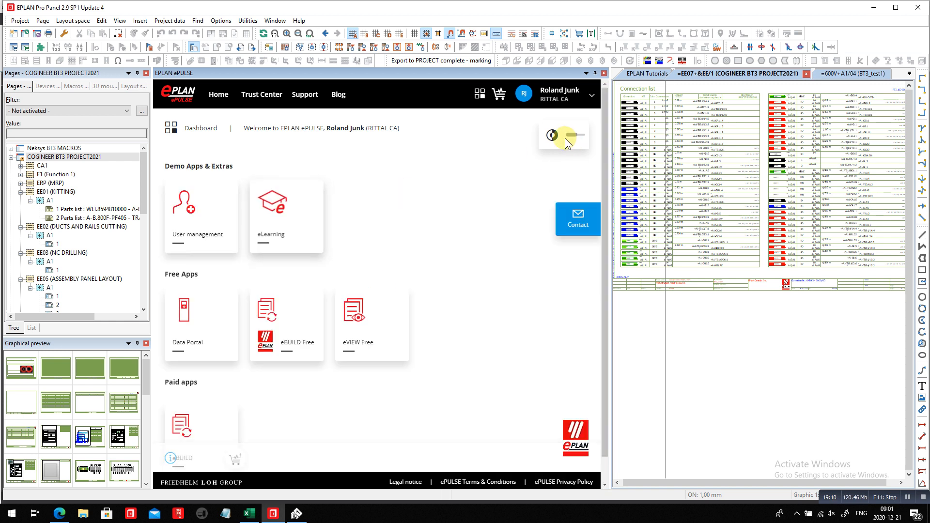
Step: Switch the ePULSE organization to EPLAN CA and open eVIEW Free
{"action": "left_click", "coordinate": [590, 100]}
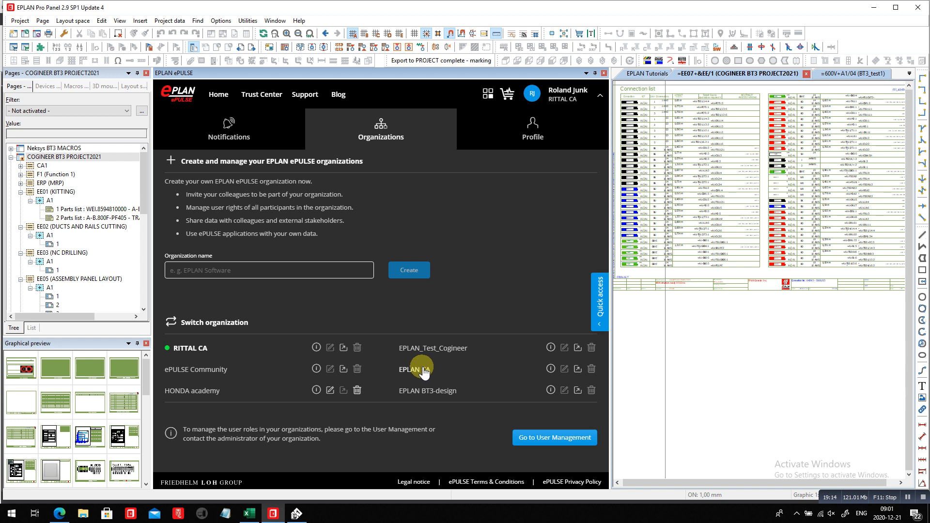
{"action": "left_click", "coordinate": [451, 364]}
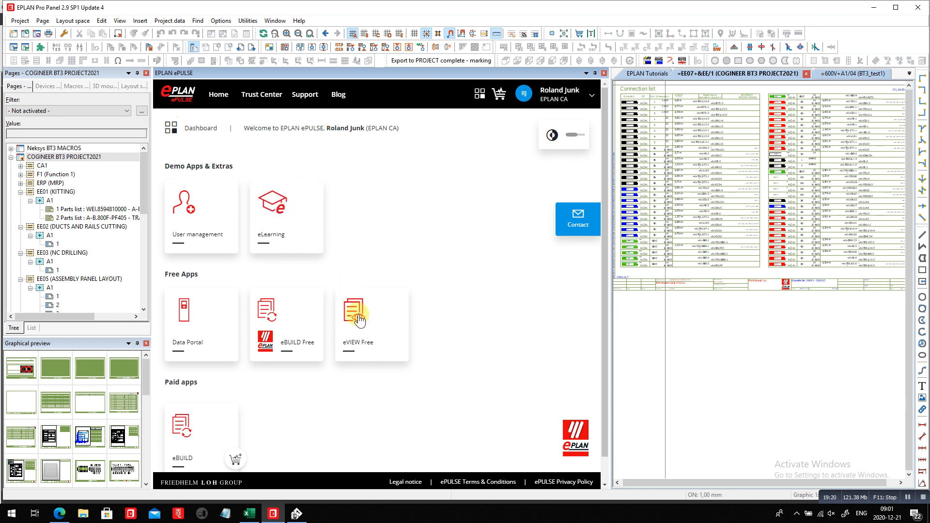
{"action": "left_click", "coordinate": [388, 341]}
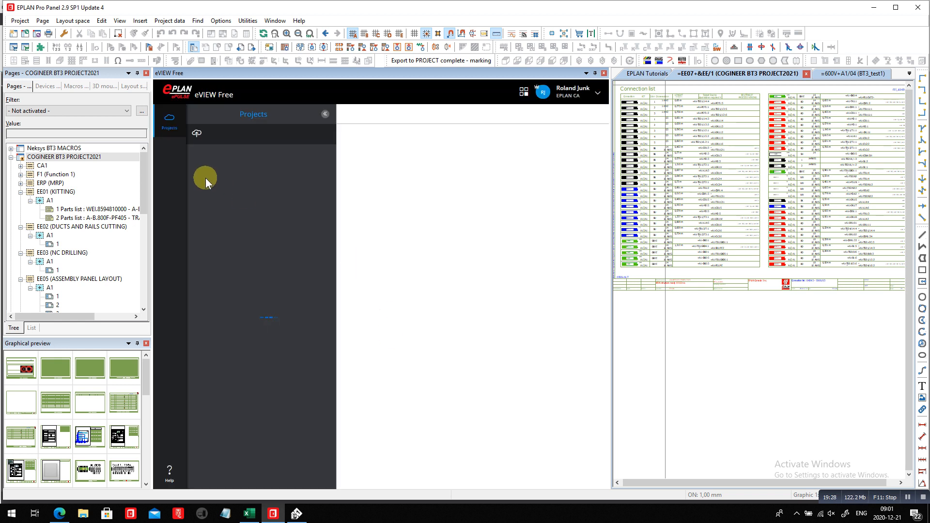
Step: Upload COGINEER BT3 PROJECT2021 to eVIEW as a new project version with the comment "WITH EVERYTHING"
{"action": "left_click", "coordinate": [62, 158]}
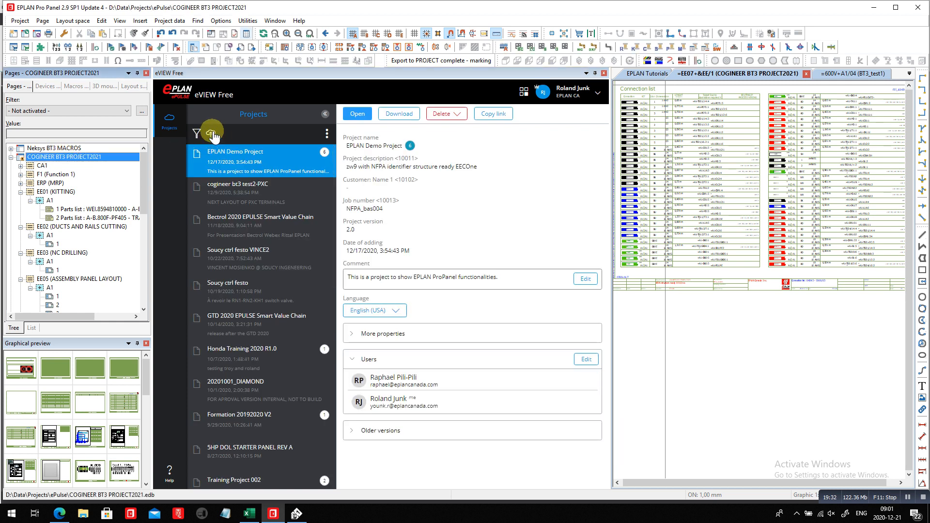
{"action": "left_click", "coordinate": [211, 134]}
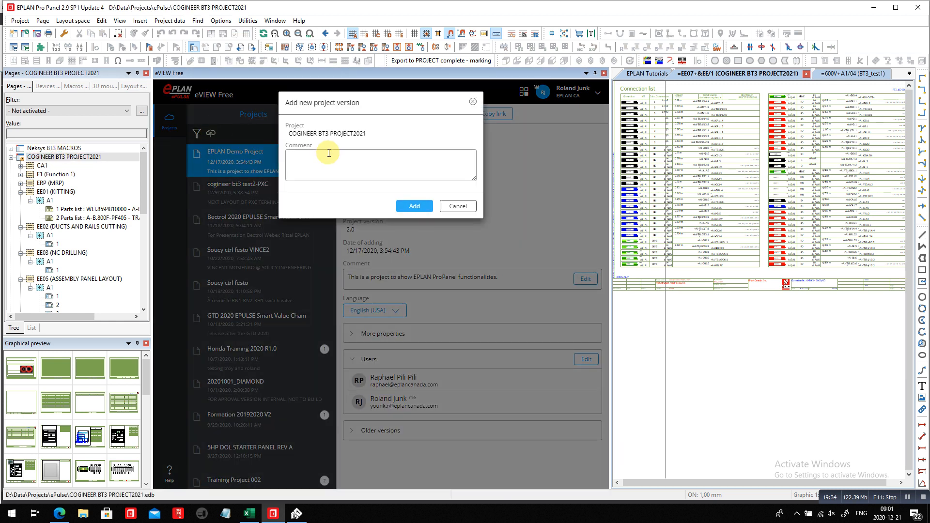
{"action": "left_click", "coordinate": [332, 153]}
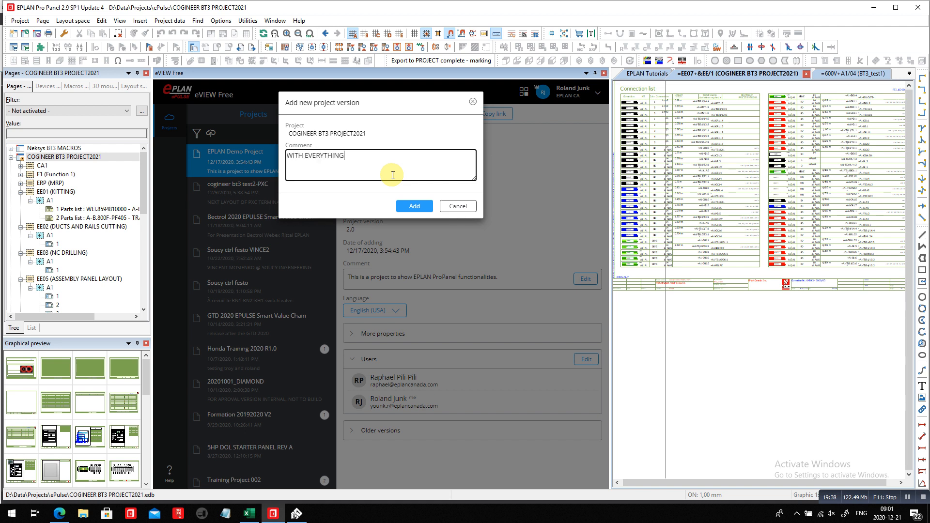
{"action": "left_click", "coordinate": [414, 206]}
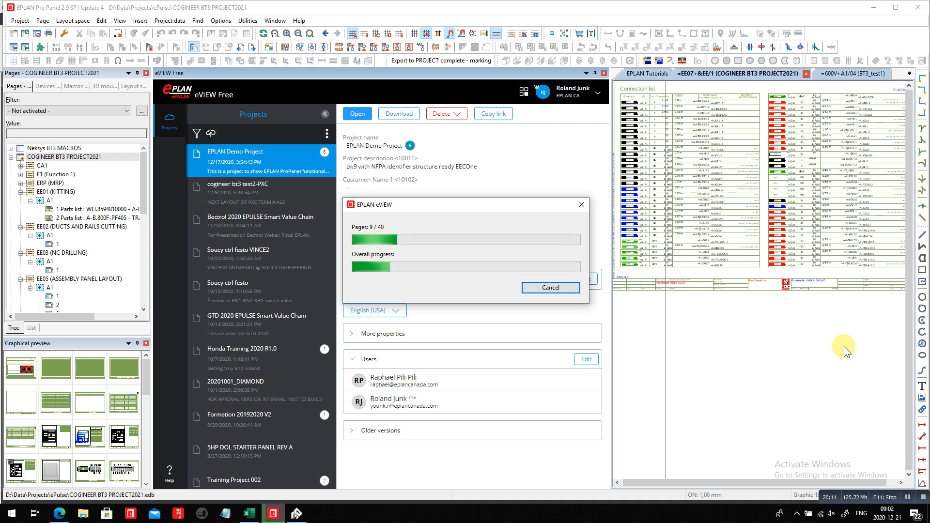
Step: Switch to the Edge browser and load the epulse.com website in a new tab
{"action": "left_click", "coordinate": [60, 514]}
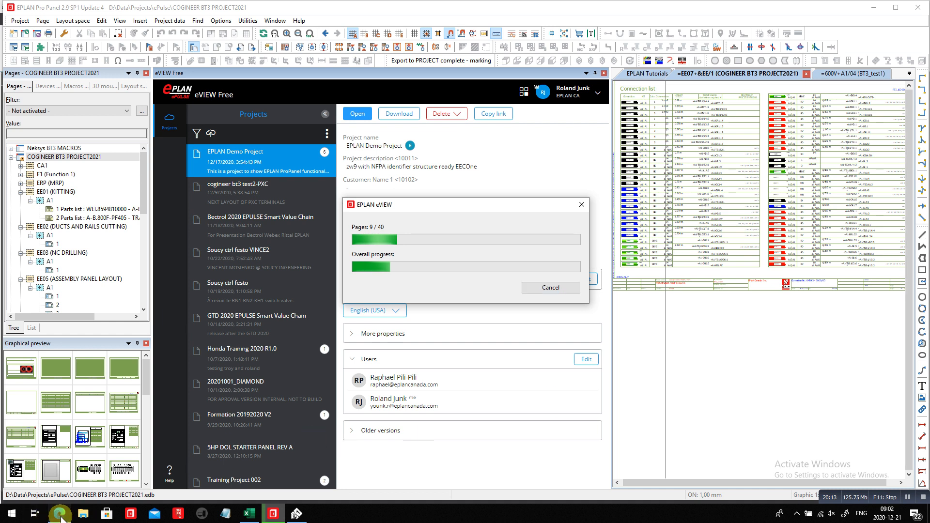
{"action": "left_click", "coordinate": [167, 8]}
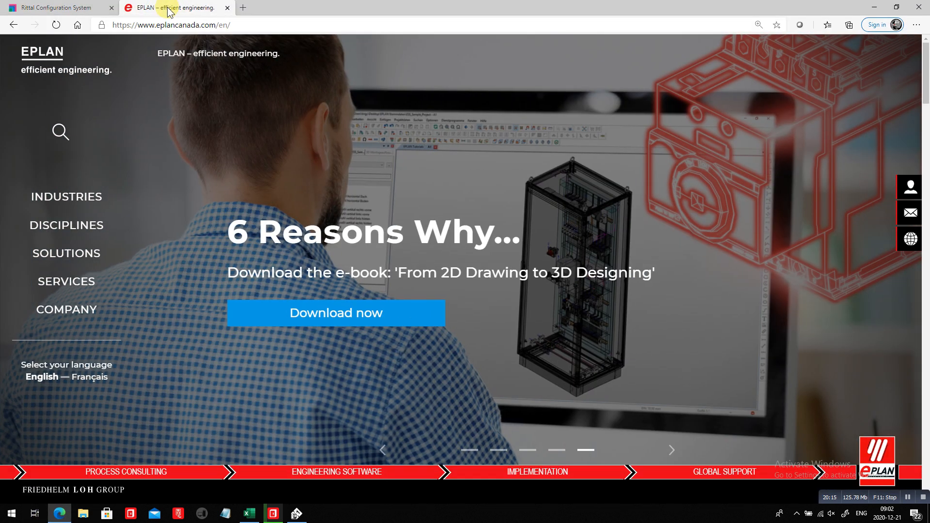
{"action": "left_click", "coordinate": [243, 8]}
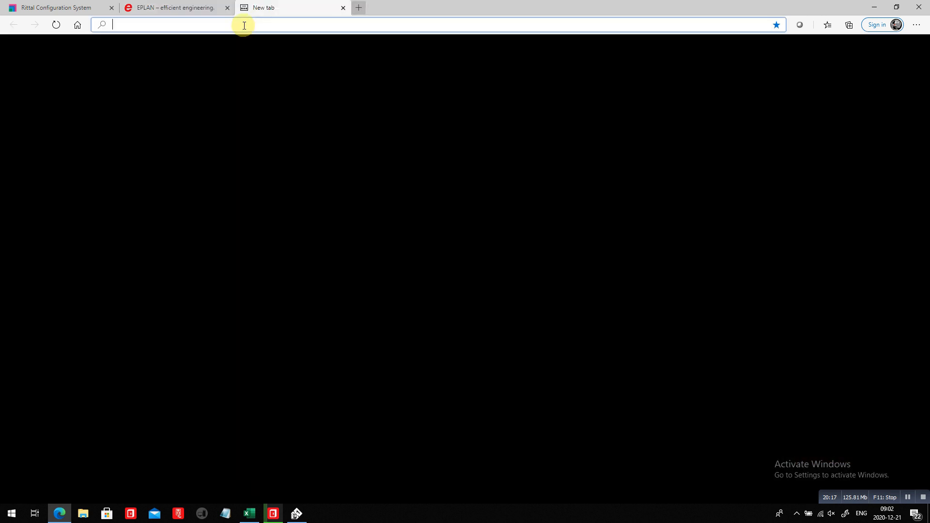
{"action": "type", "text": "EPULSE"}
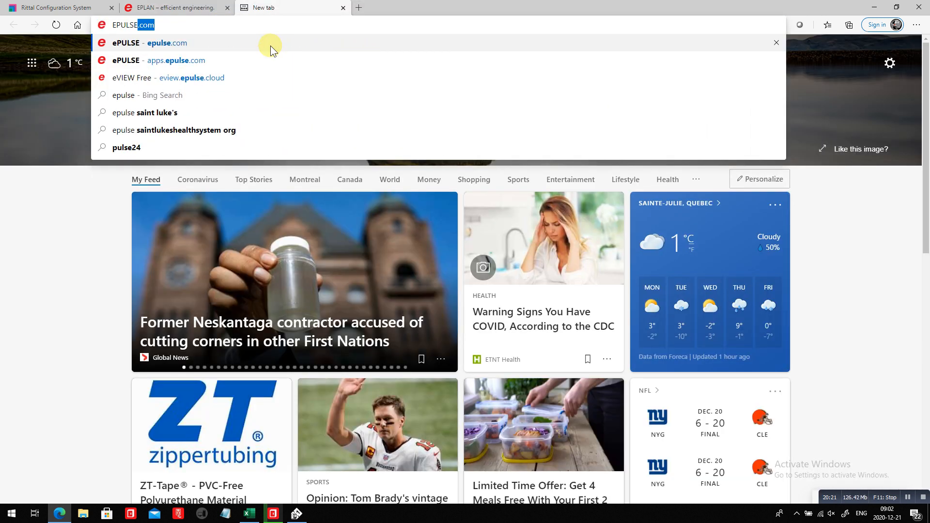
{"action": "key", "text": "Return"}
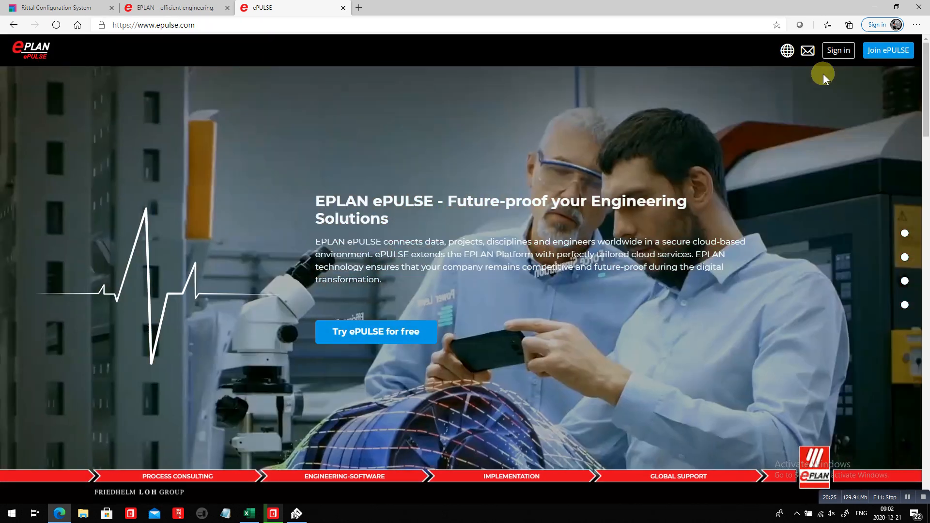
Step: Sign in to EPLAN ePULSE and open eVIEW Free from the app dashboard
{"action": "left_click", "coordinate": [837, 50]}
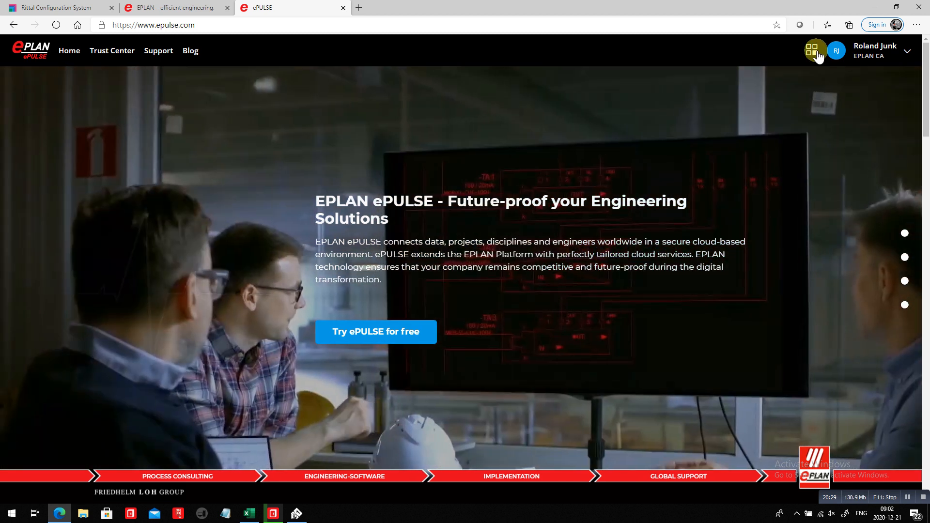
{"action": "left_click", "coordinate": [815, 54]}
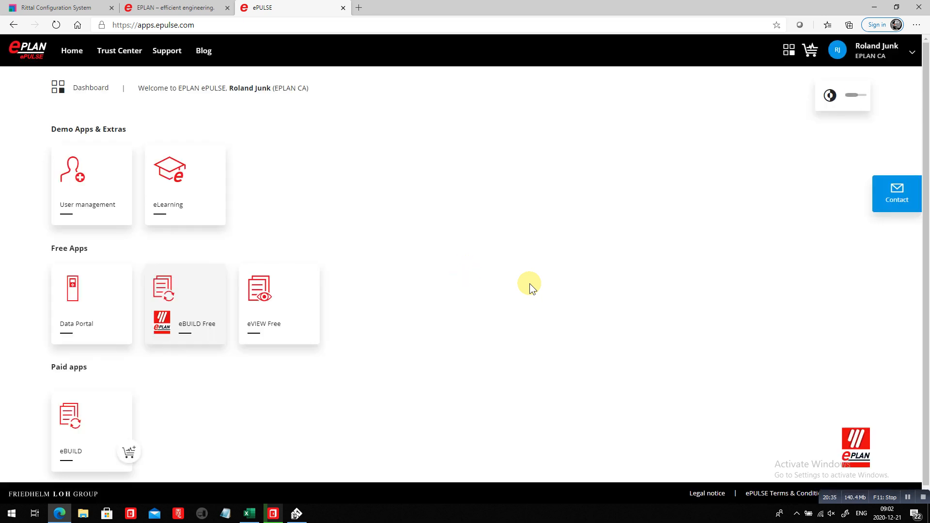
{"action": "left_click", "coordinate": [283, 299]}
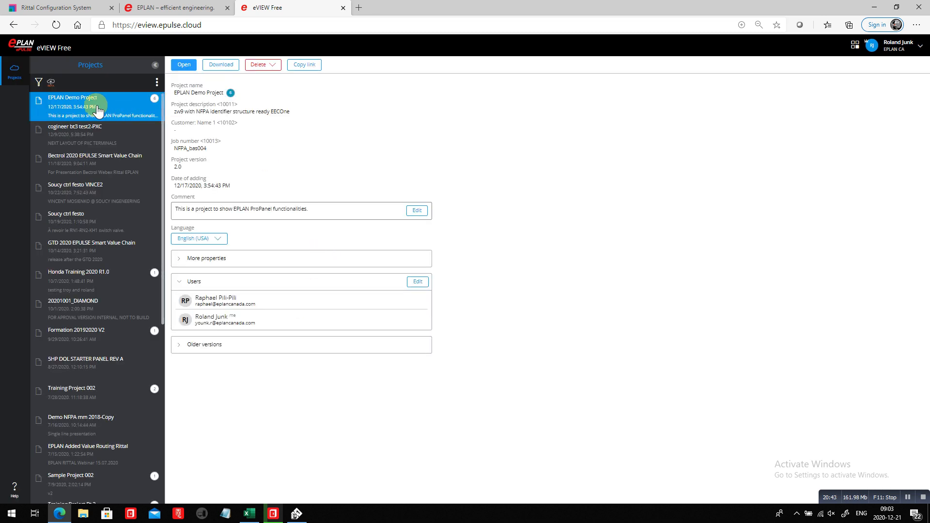
Step: Open the cogineer bt3 test2-PXC project in eVIEW and go to parts list page 1 under EE01 KITTING BOM
{"action": "left_click", "coordinate": [93, 137]}
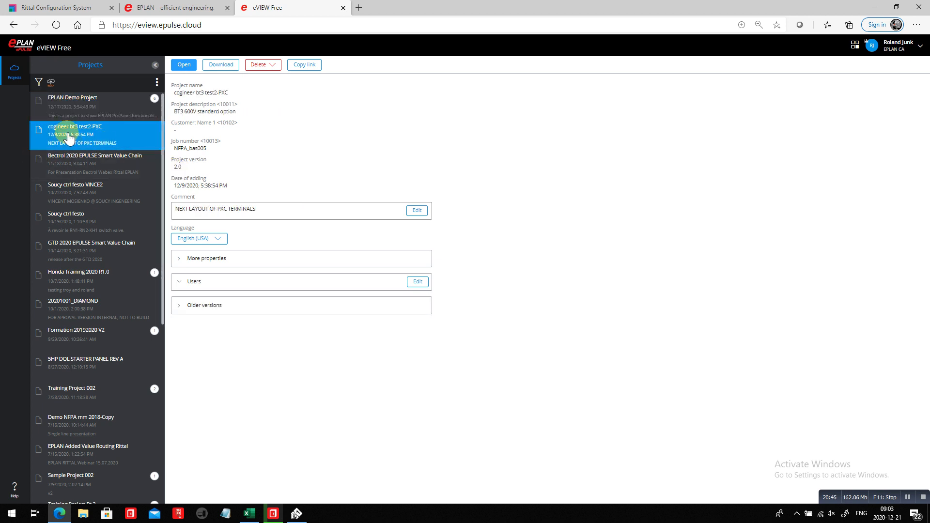
{"action": "left_click", "coordinate": [188, 68]}
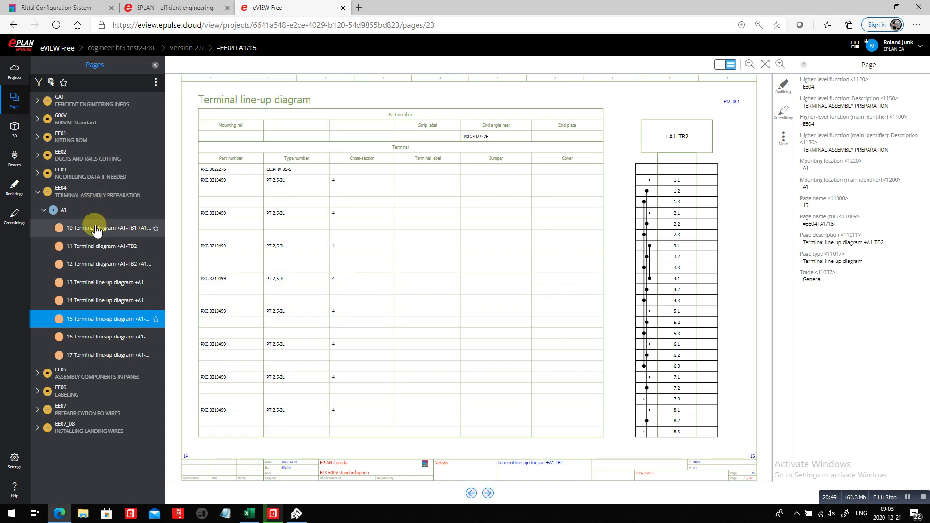
{"action": "left_click", "coordinate": [62, 139]}
{"action": "left_click", "coordinate": [90, 174]}
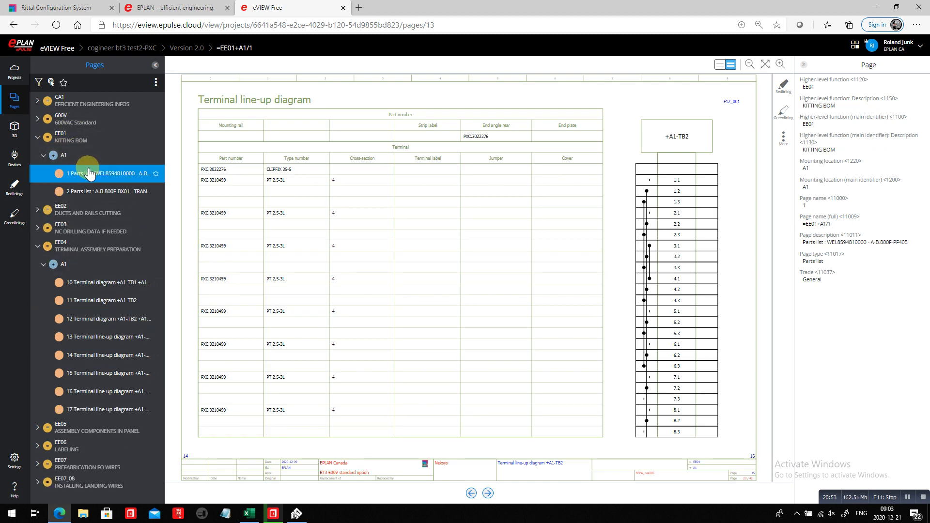
Step: Display page 04 POWER DIAGRAM of the 600V section and select the double circuit breaker CBP1
{"action": "left_click", "coordinate": [61, 119]}
{"action": "left_click", "coordinate": [80, 178]}
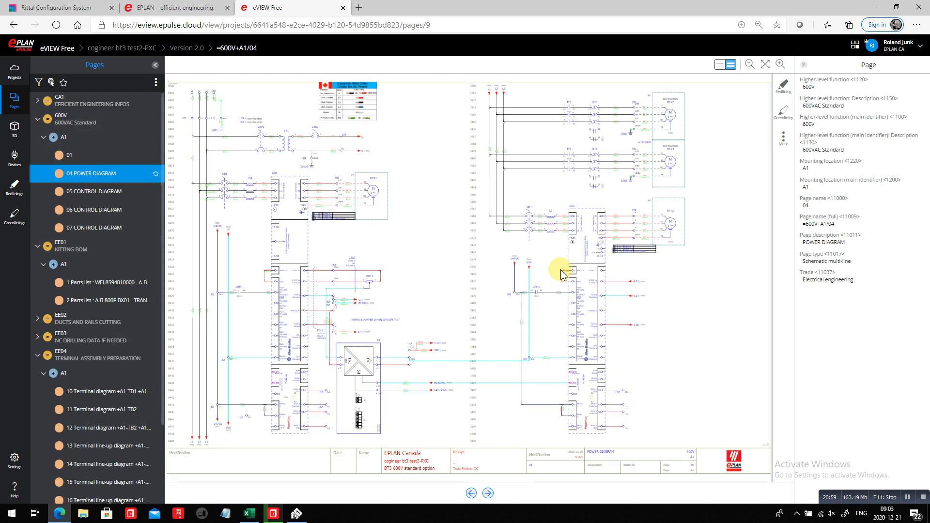
{"action": "left_click", "coordinate": [265, 154]}
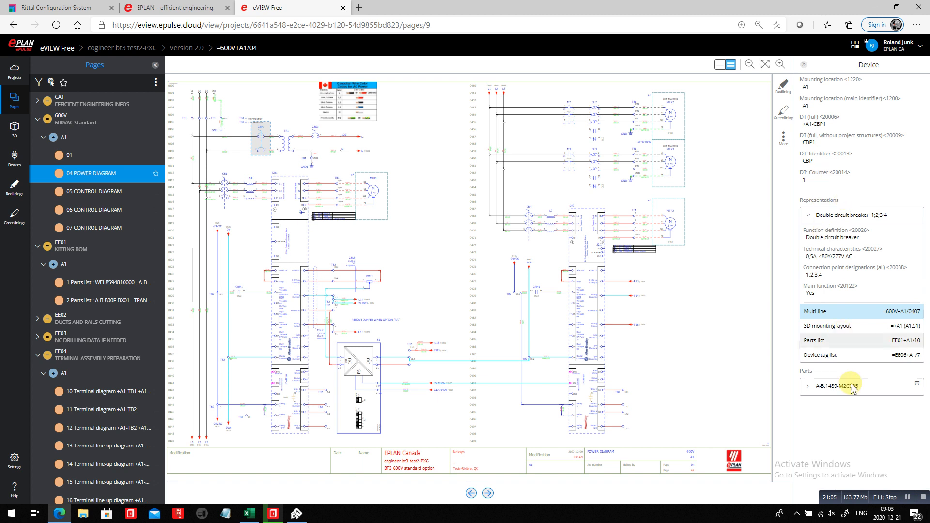
Step: Open the breaker's part A-B.1489-M2C005 in the EPLAN Data Portal, dismiss the browser warning and review its details and accessories
{"action": "left_click", "coordinate": [916, 386]}
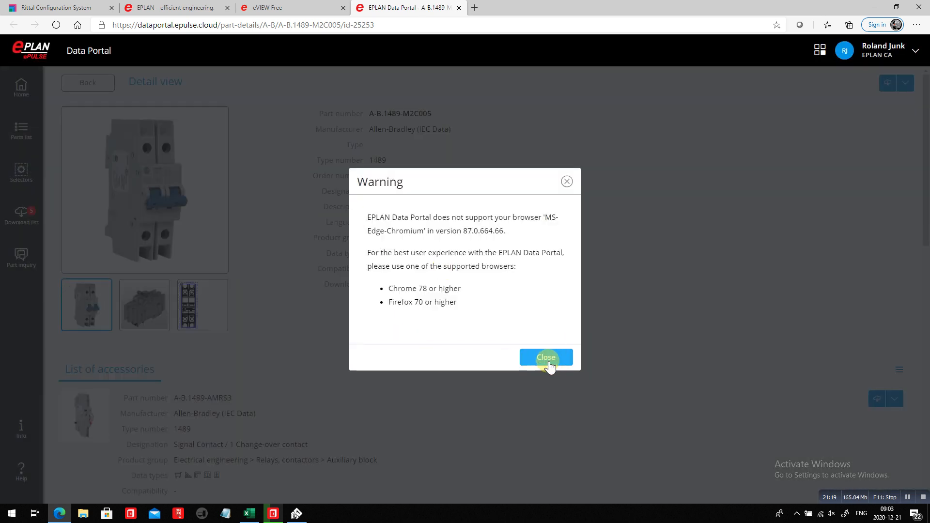
{"action": "left_click", "coordinate": [546, 357]}
{"action": "scroll", "coordinate": [332, 319], "scroll_direction": "down", "scroll_amount": 15}
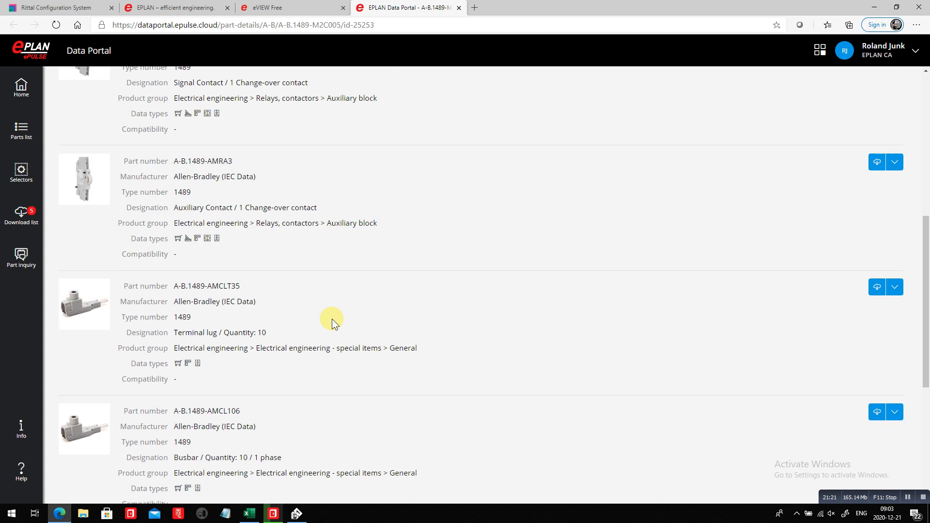
{"action": "scroll", "coordinate": [332, 332], "scroll_direction": "up", "scroll_amount": 15}
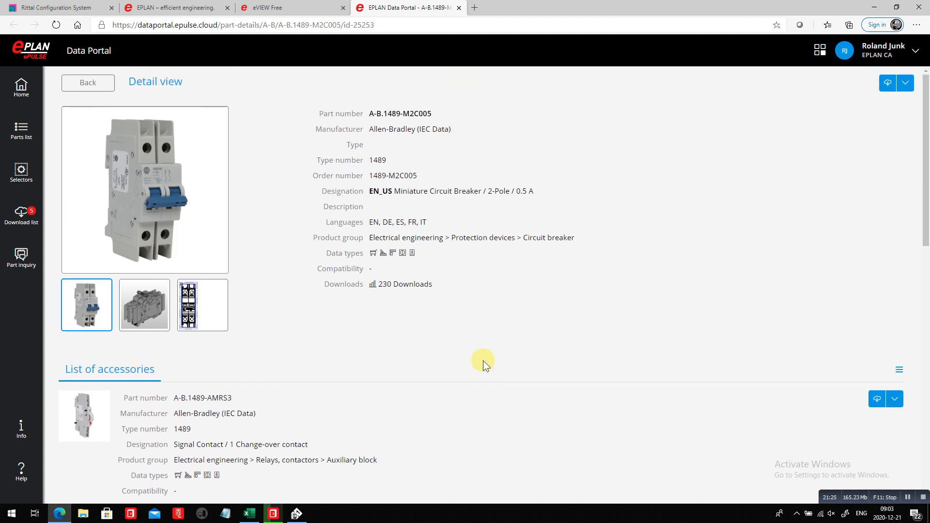
Step: Return to the eVIEW project, open the 3D layout space A1 and examine the enclosure from the front
{"action": "left_click", "coordinate": [293, 8]}
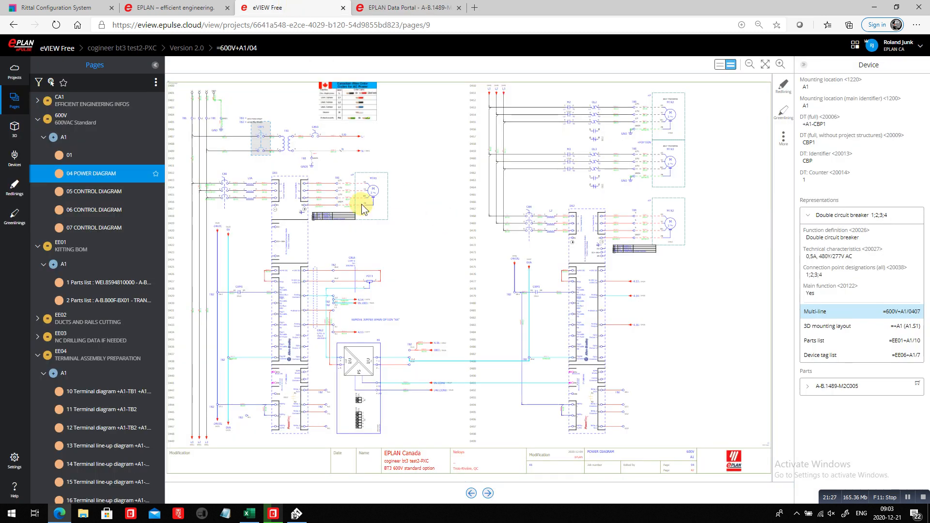
{"action": "left_click", "coordinate": [12, 129]}
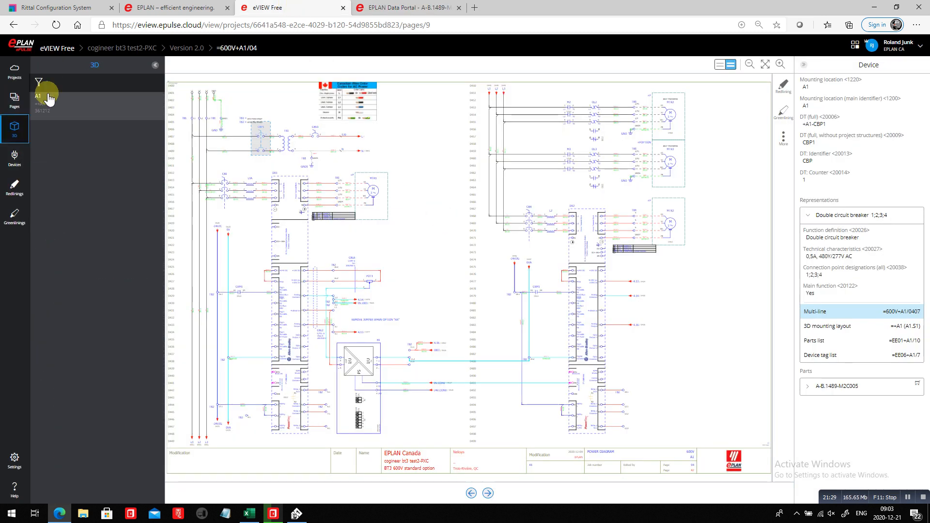
{"action": "left_click", "coordinate": [49, 98]}
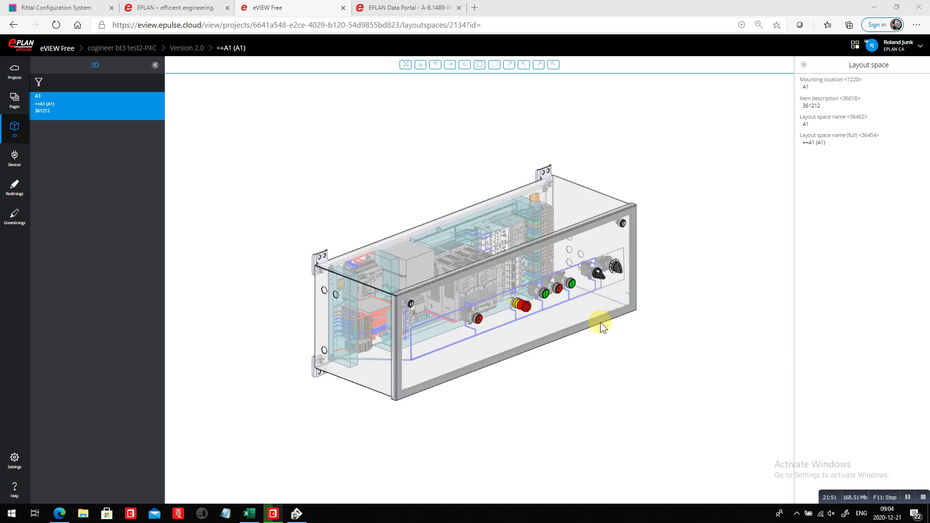
{"action": "scroll", "coordinate": [492, 308], "scroll_direction": "up", "scroll_amount": 3}
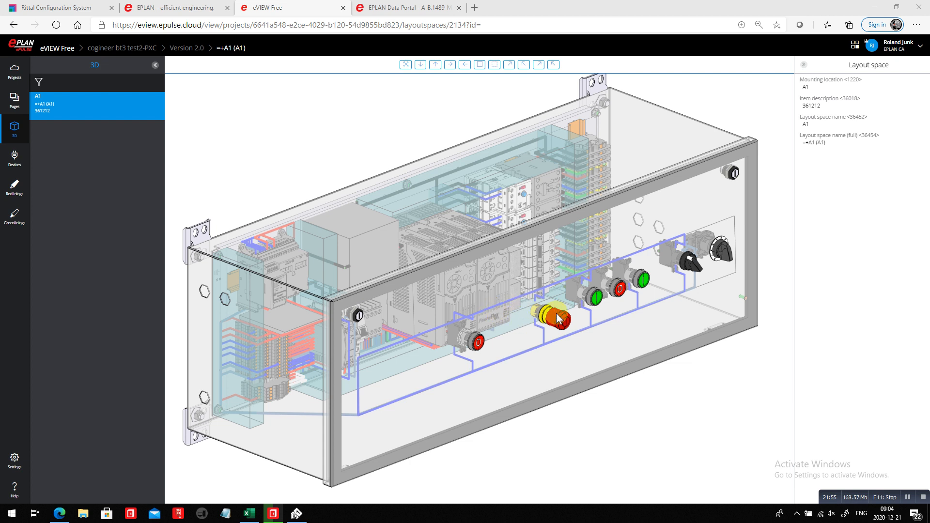
{"action": "left_click_drag", "start_coordinate": [579, 347], "coordinate": [481, 304]}
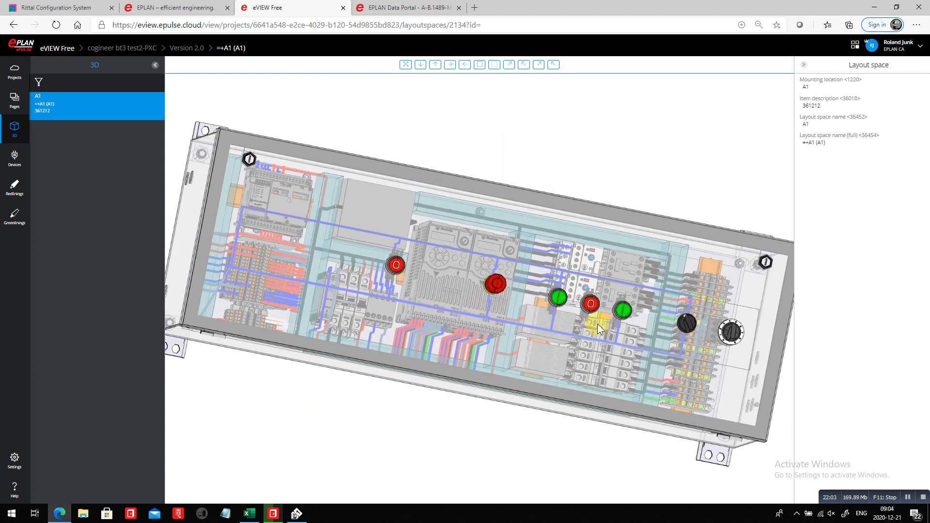